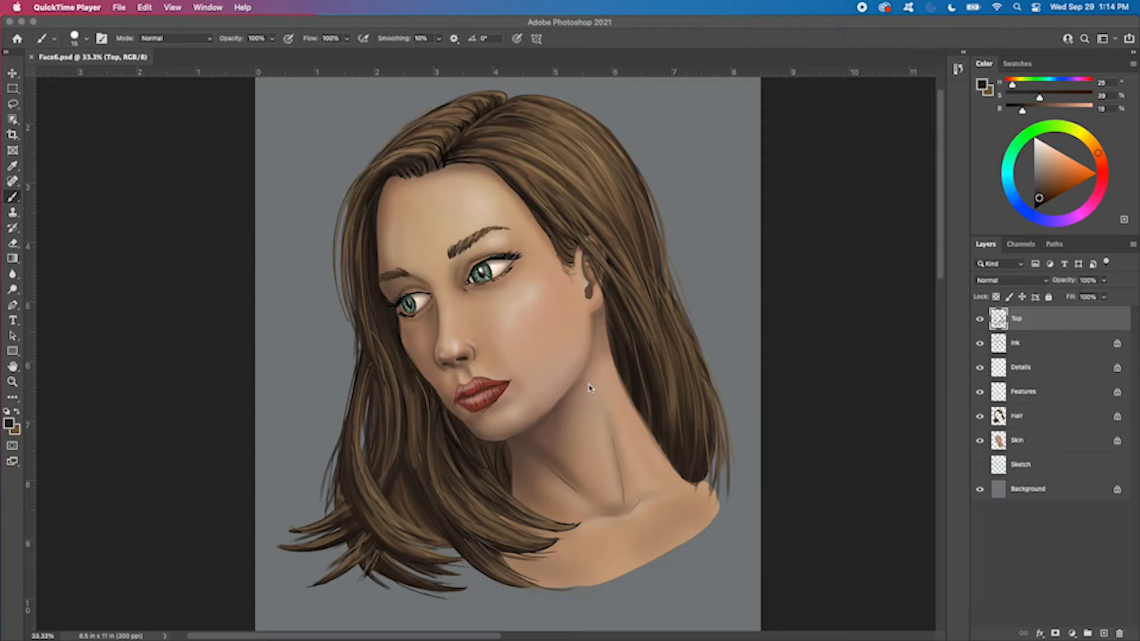
Create a new layer named Reflected Light above the Top layer
click(622, 46)
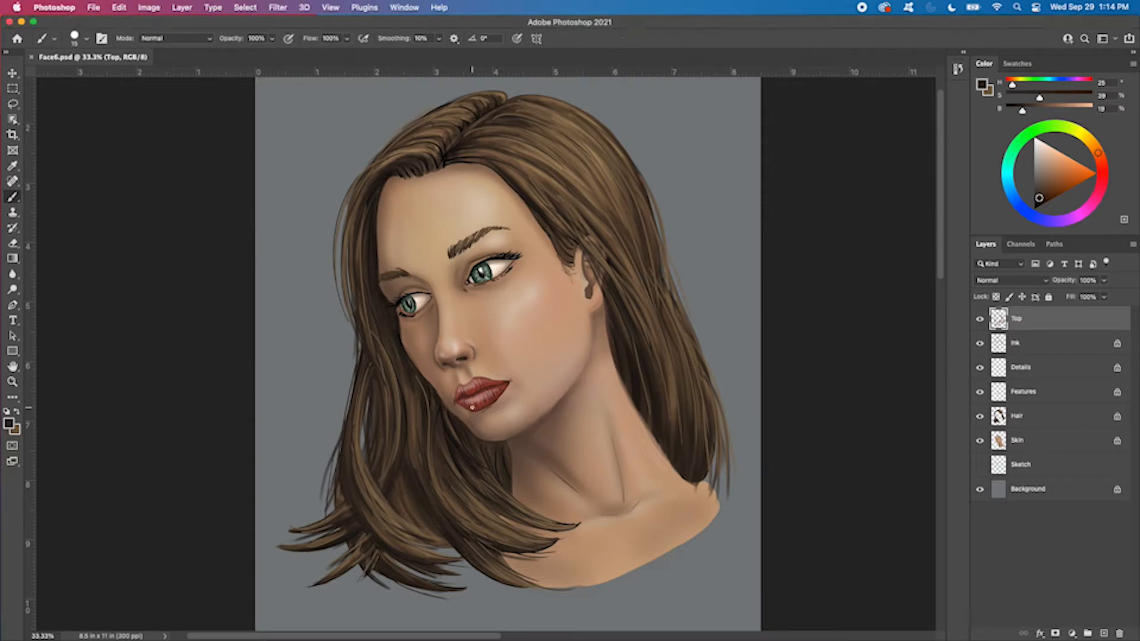
key(super+plus)
drag(618, 241, 586, 444)
drag(640, 295, 645, 261)
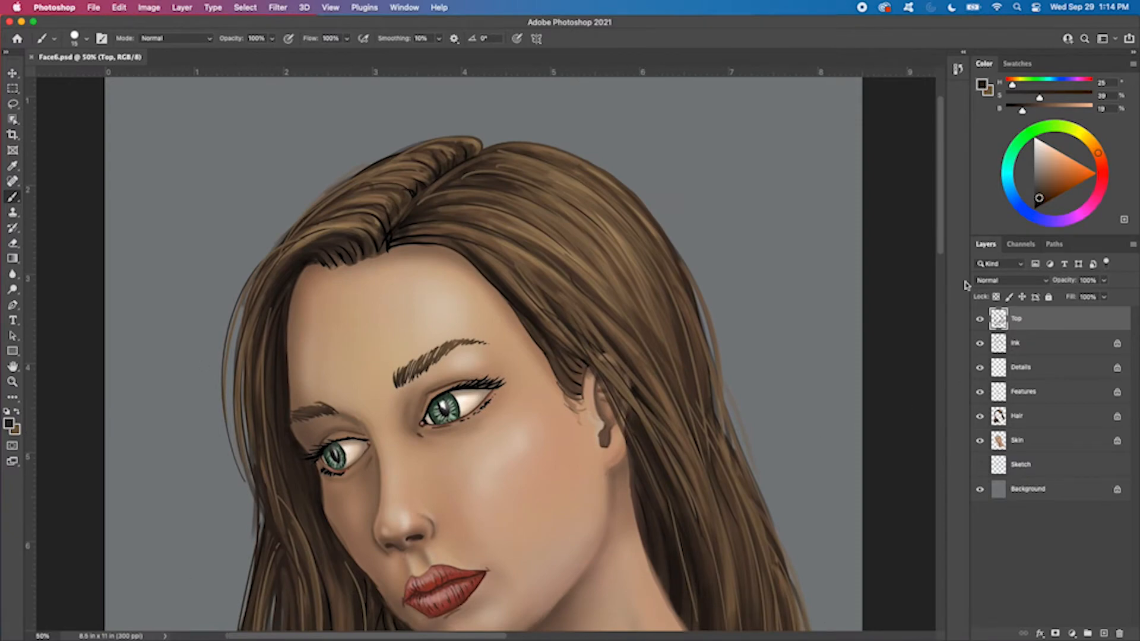
click(1133, 244)
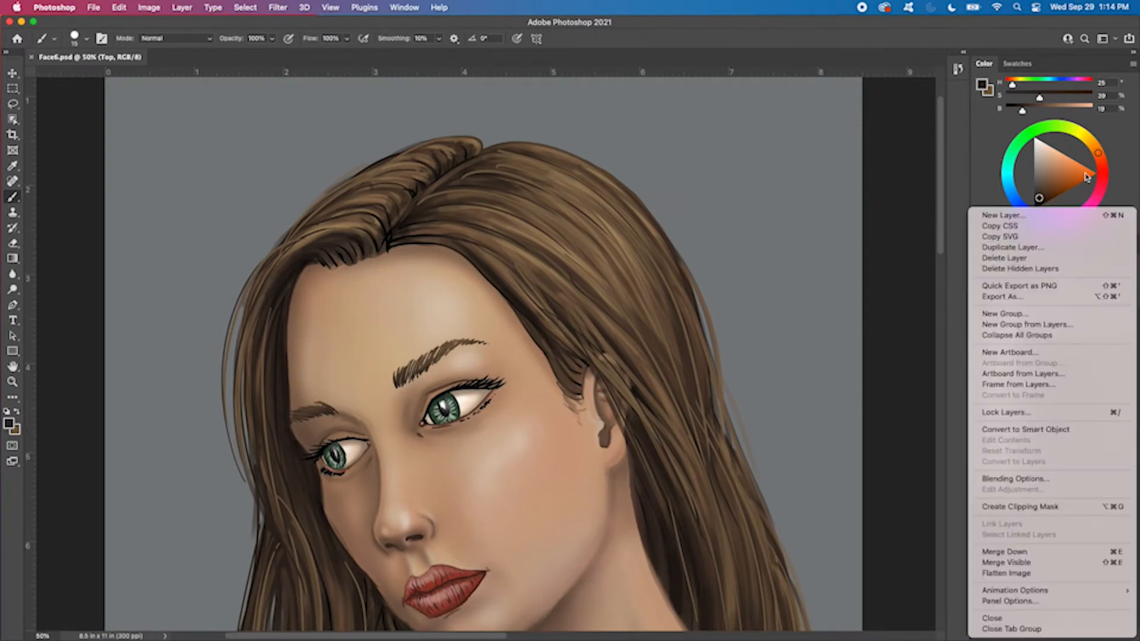
click(1021, 216)
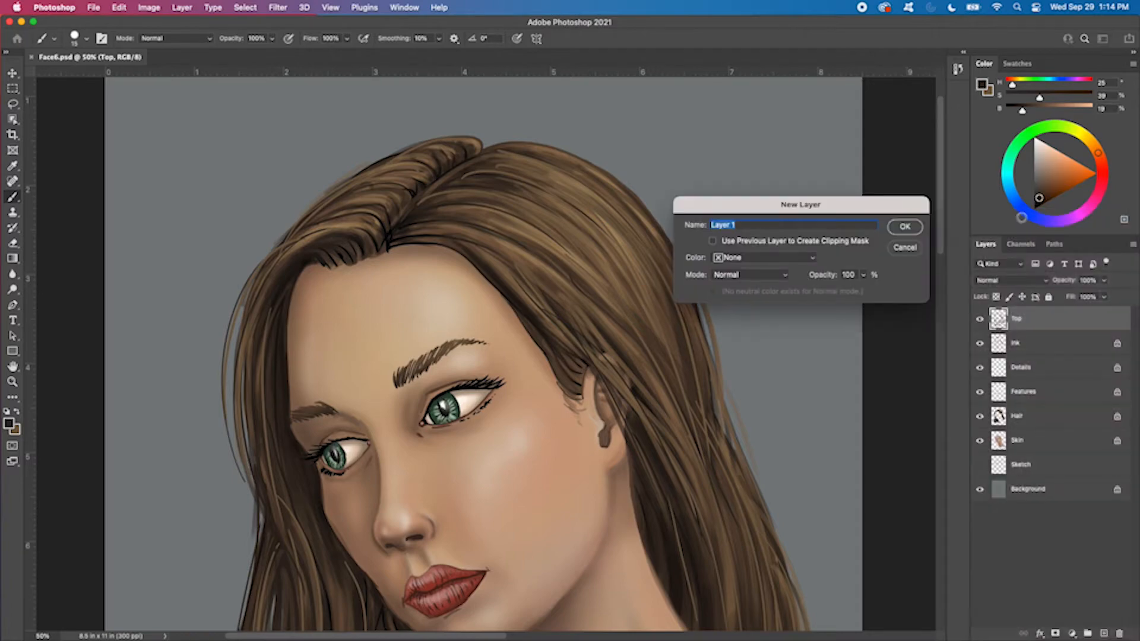
text(Reflected Light)
click(902, 231)
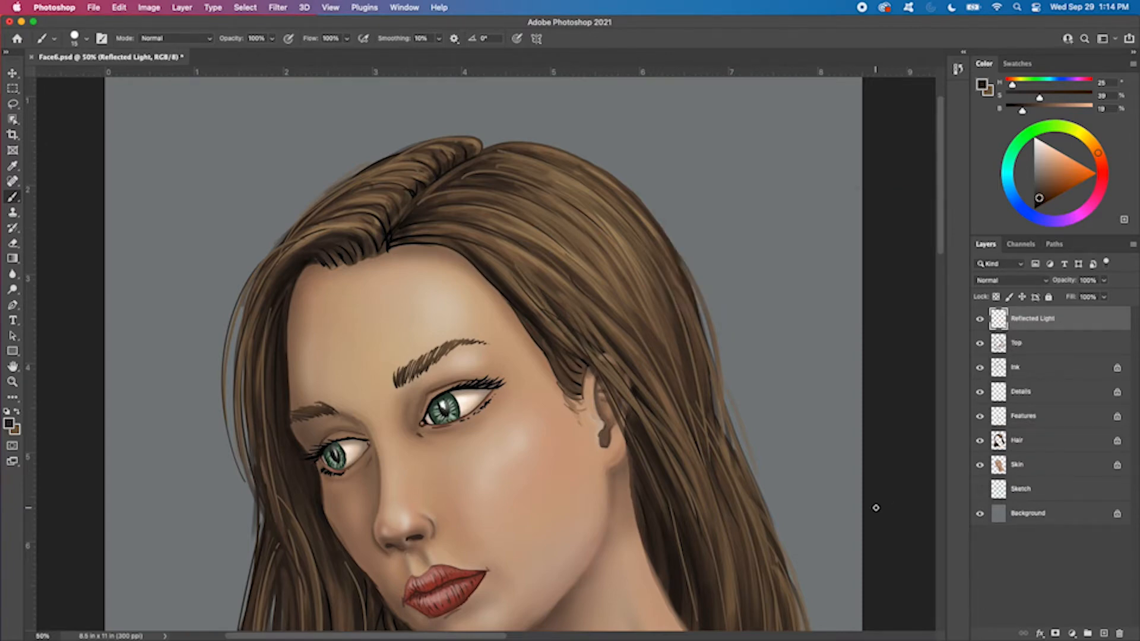
Set the foreground color to a muted blue with hue 206, saturation 28% and brightness 60%
scroll(407, 377, down, 5)
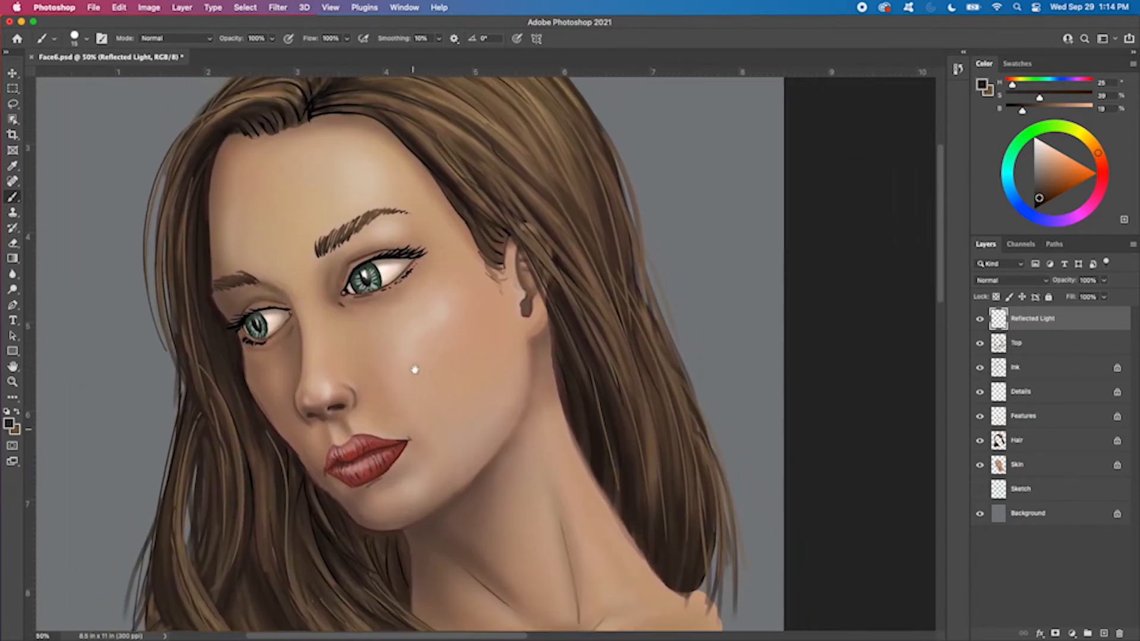
key(super+minus)
key(super+minus)
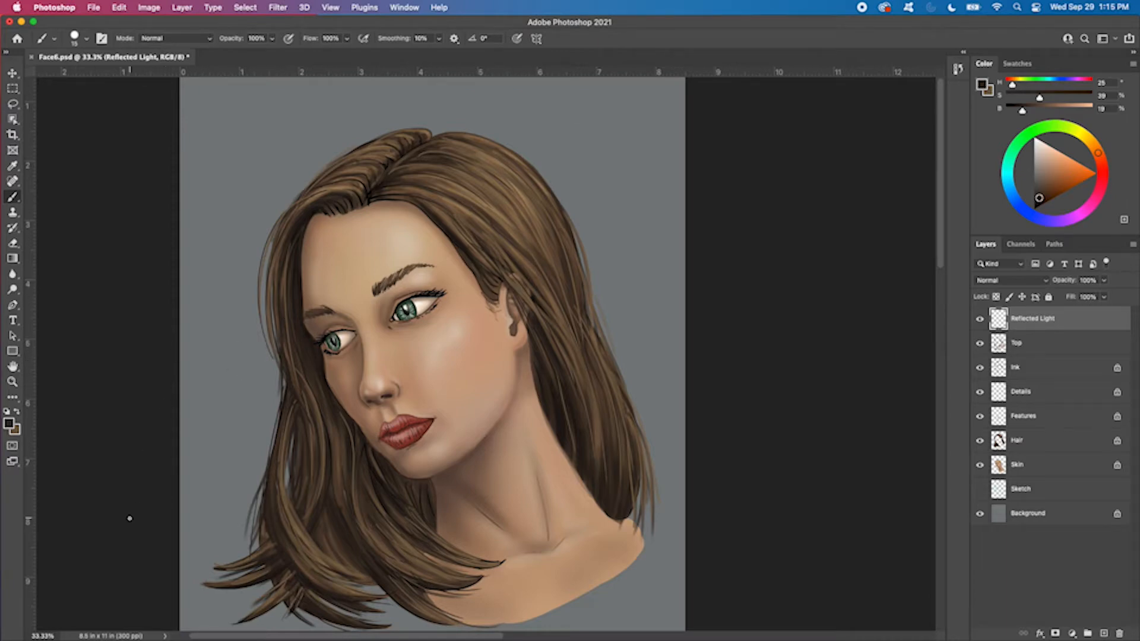
click(1014, 196)
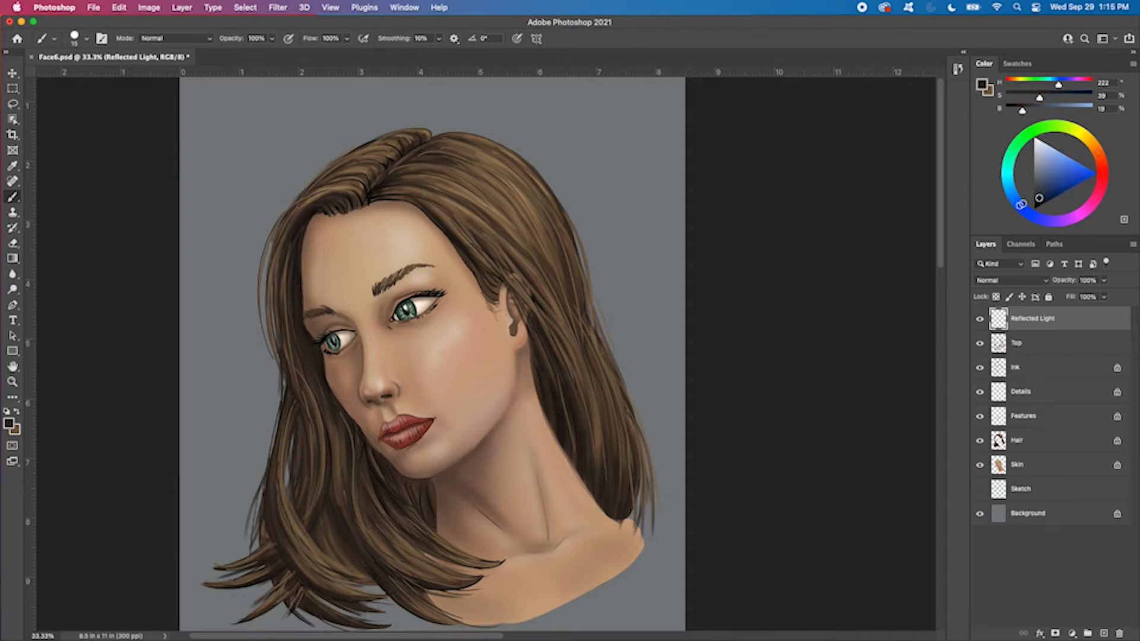
drag(1014, 196, 1014, 195)
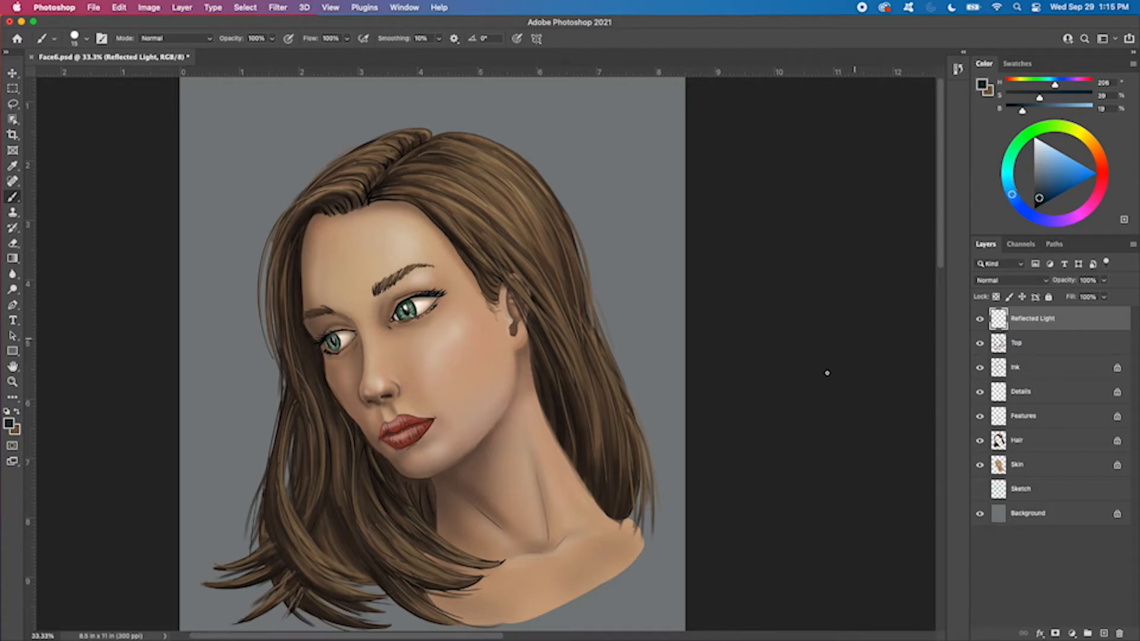
drag(1040, 197, 1045, 172)
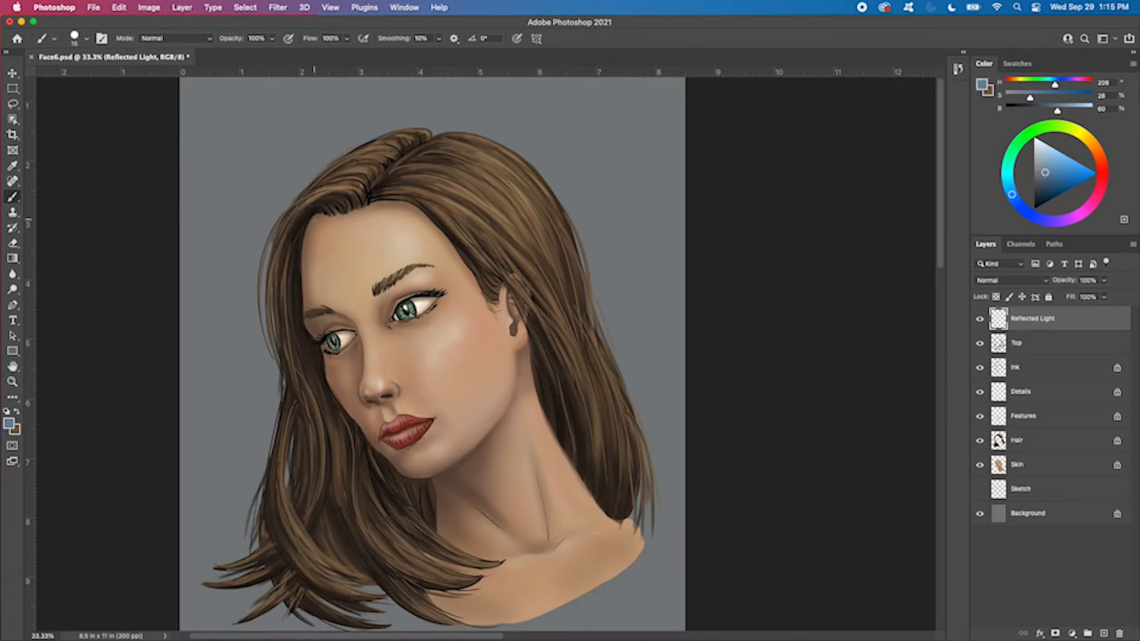
Choose the Hard Round Pressure Opacity and Flow brush preset
key(super+plus)
key(super+plus)
drag(360, 222, 570, 408)
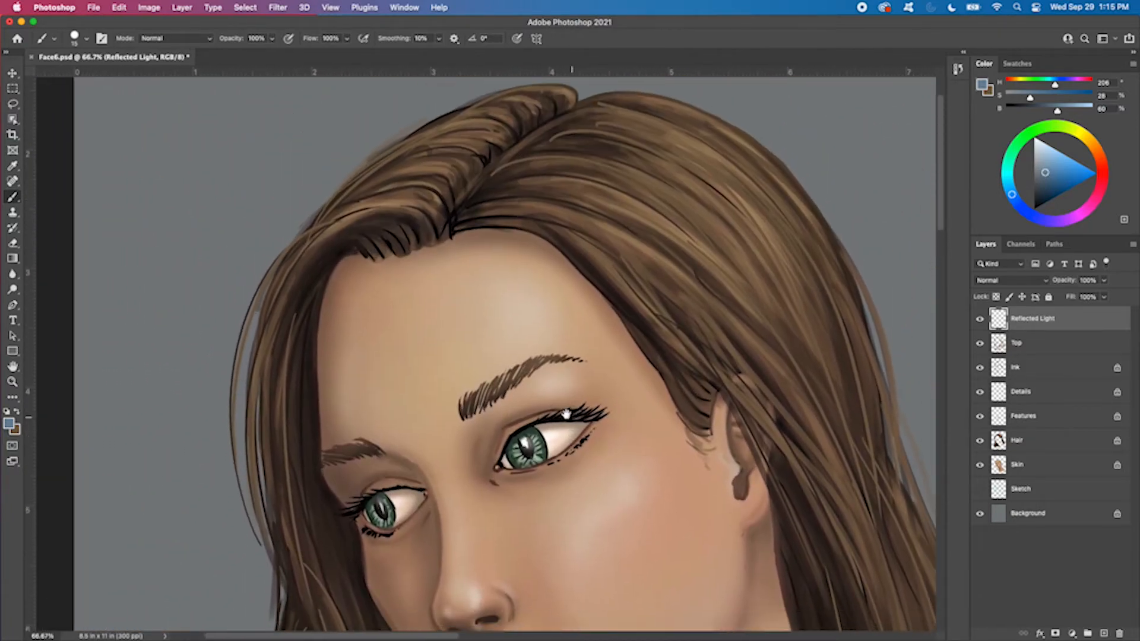
key(super+minus)
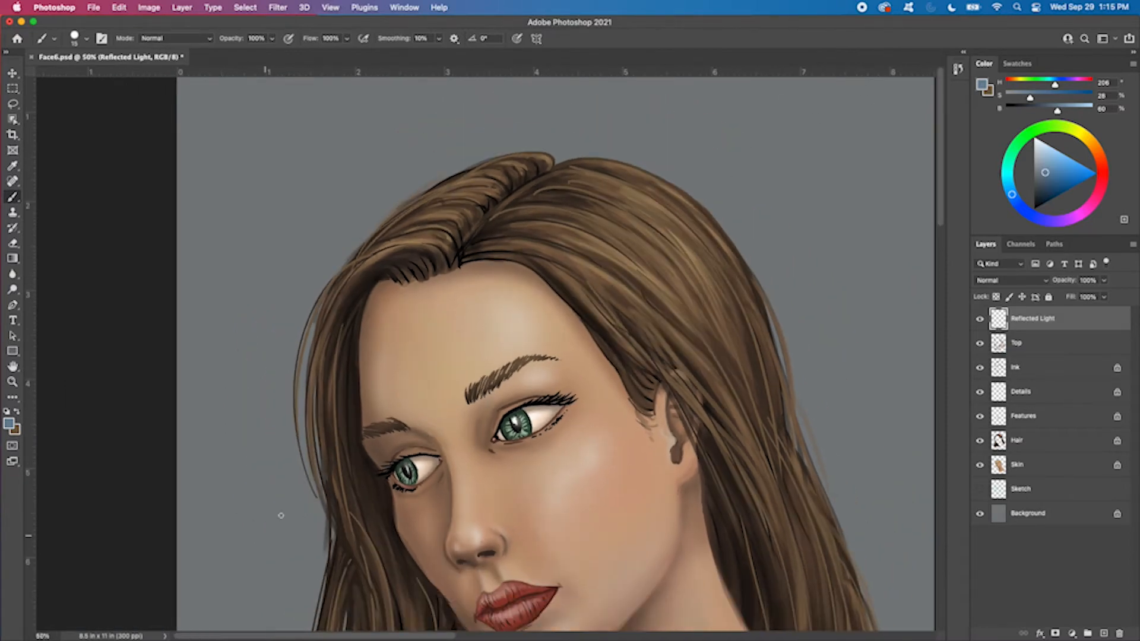
right_click(479, 312)
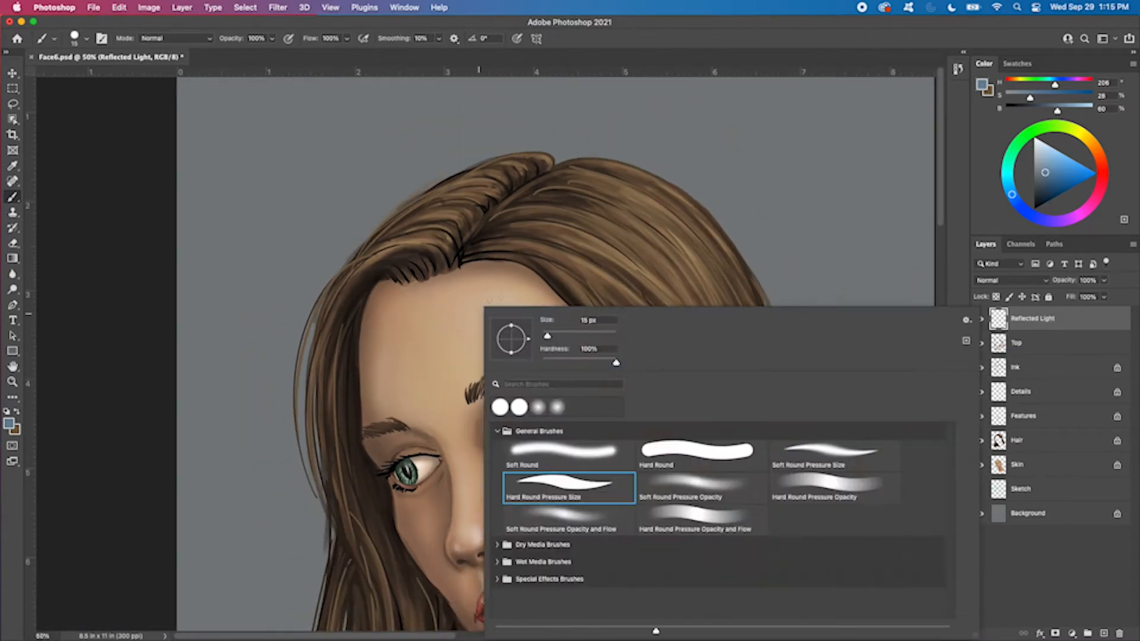
click(712, 516)
click(803, 46)
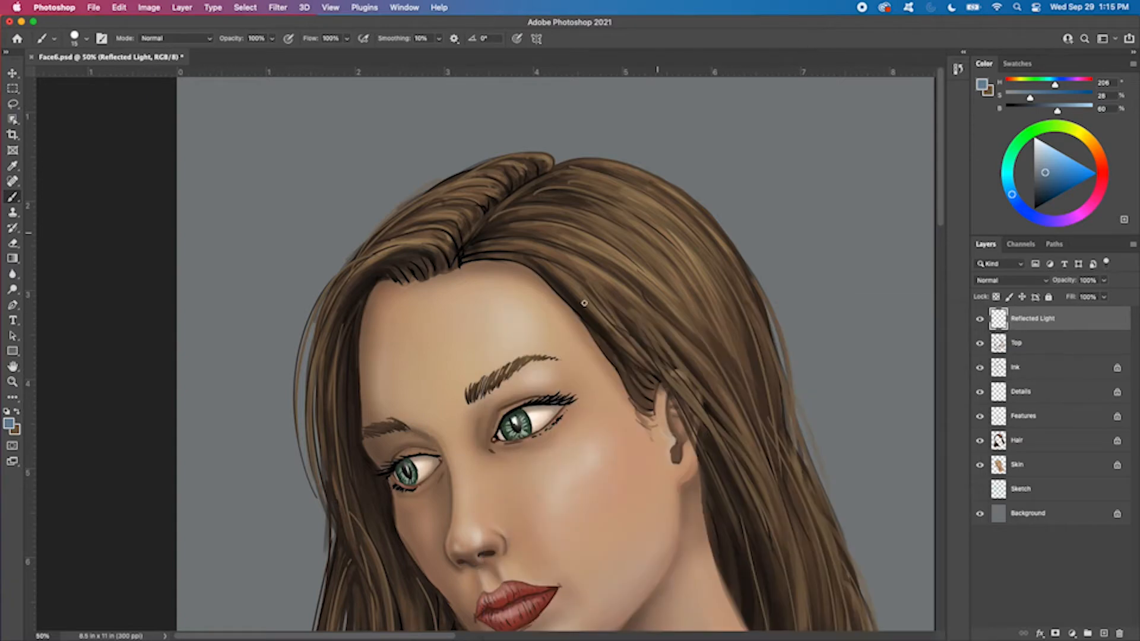
Enlarge the brush to 70 px
mouse_move(504, 429)
mouse_down()
mouse_move(519, 247)
mouse_move(491, 429)
mouse_up()
key(super+plus)
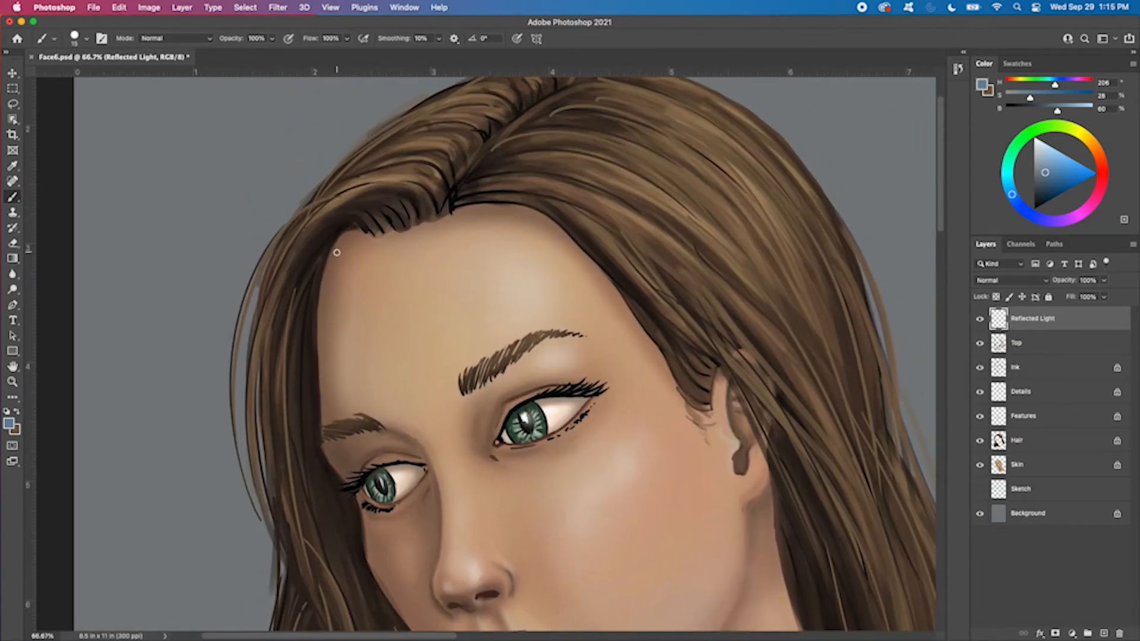
key(bracketright)
key(bracketright)
key(bracketright)
key(bracketright)
key(bracketright)
Lasso-select the face and neck with a 3 px feather, tracing the shadowed face contour from the hairline down to the neck
key(super+minus)
scroll(444, 471, down, 5)
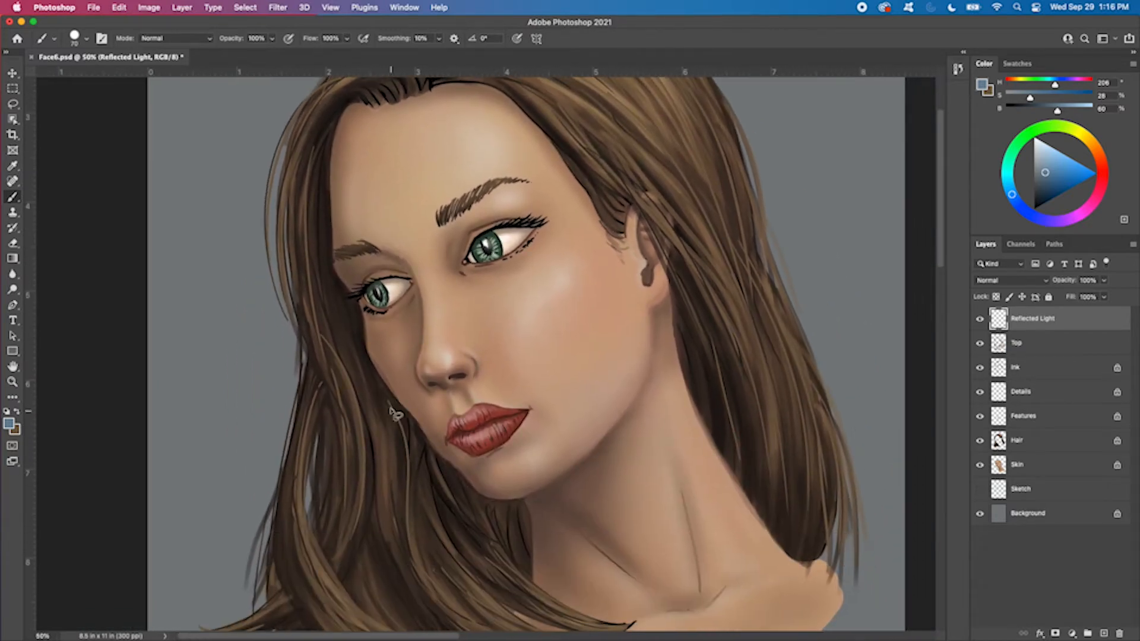
key(l)
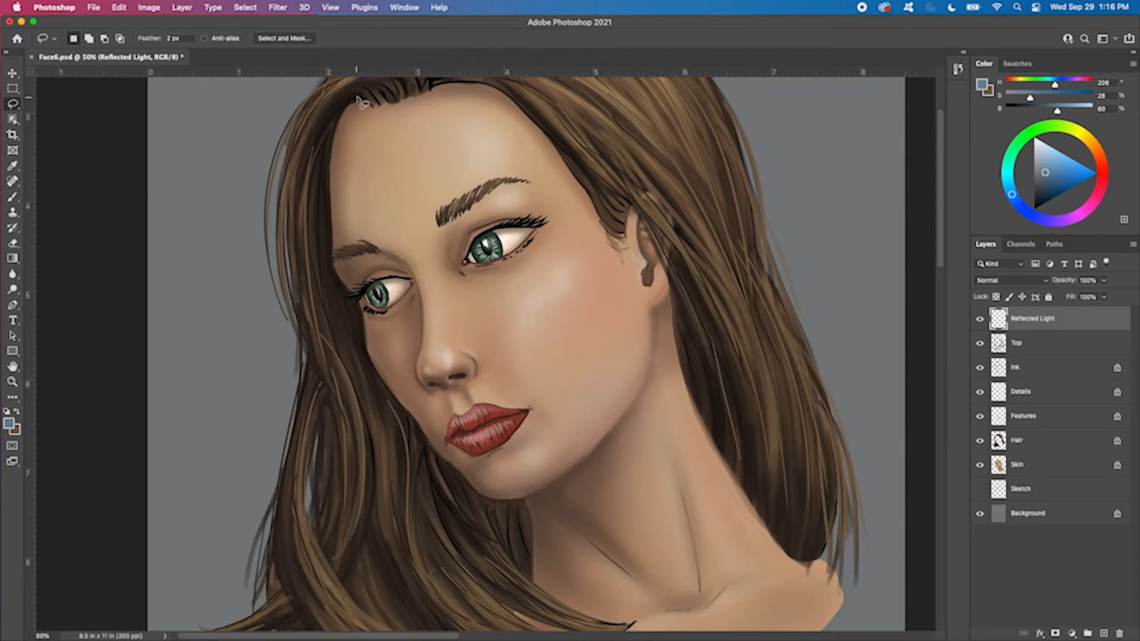
click(168, 38)
drag(337, 122, 331, 218)
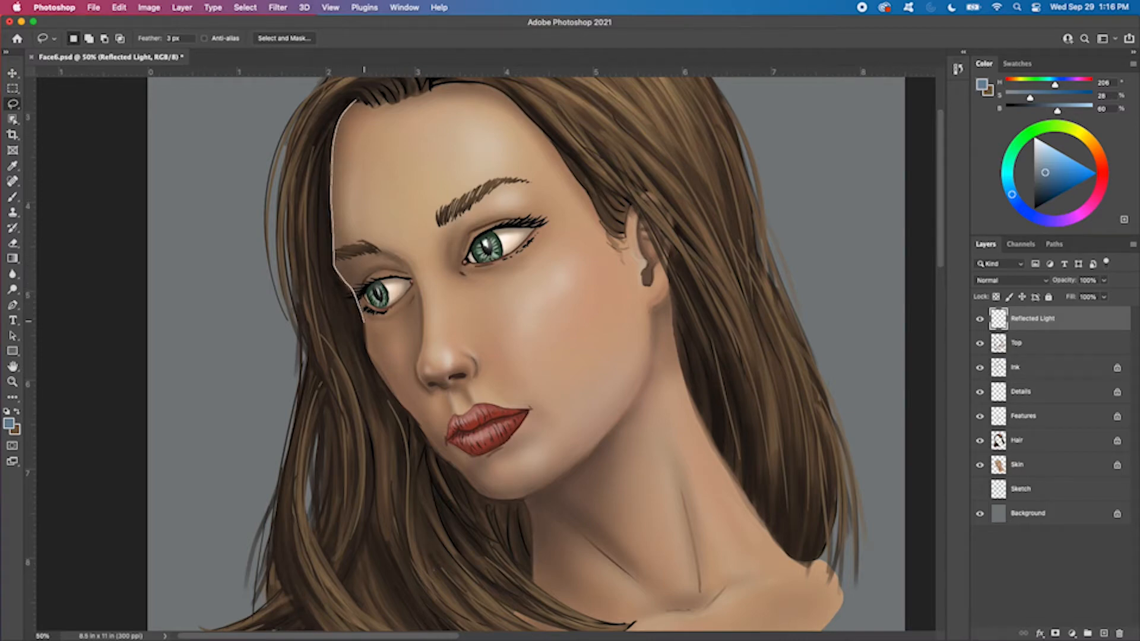
drag(380, 375, 396, 398)
mouse_move(434, 445)
mouse_down()
mouse_move(483, 494)
mouse_move(521, 499)
mouse_move(534, 577)
mouse_up()
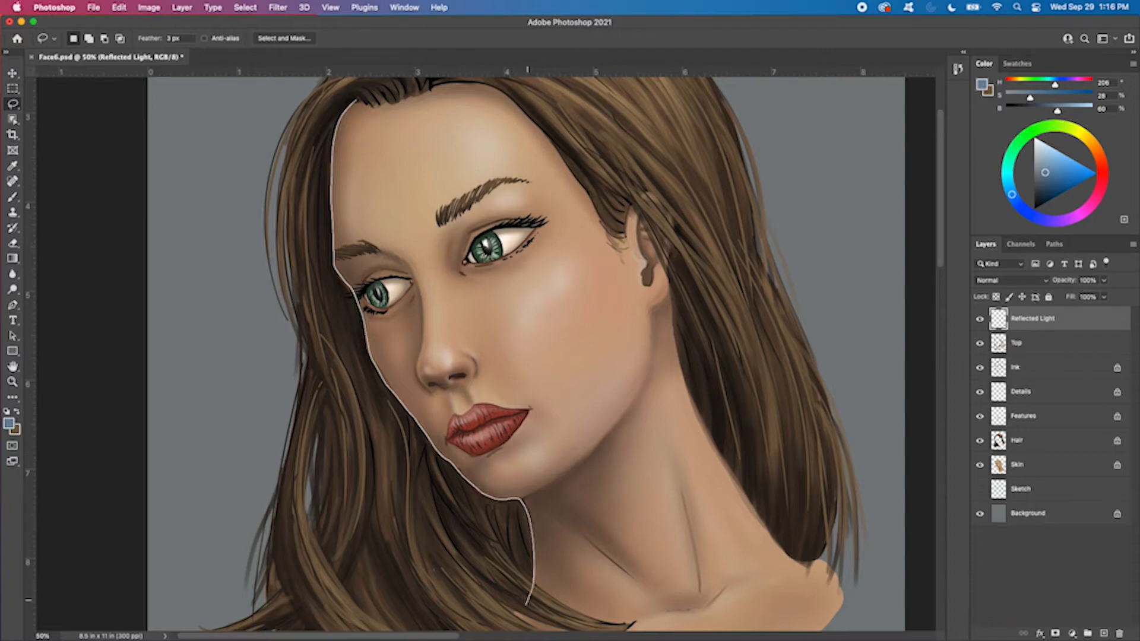
mouse_move(523, 612)
mouse_down()
mouse_move(545, 627)
mouse_move(831, 399)
mouse_move(404, 89)
mouse_move(315, 113)
mouse_up()
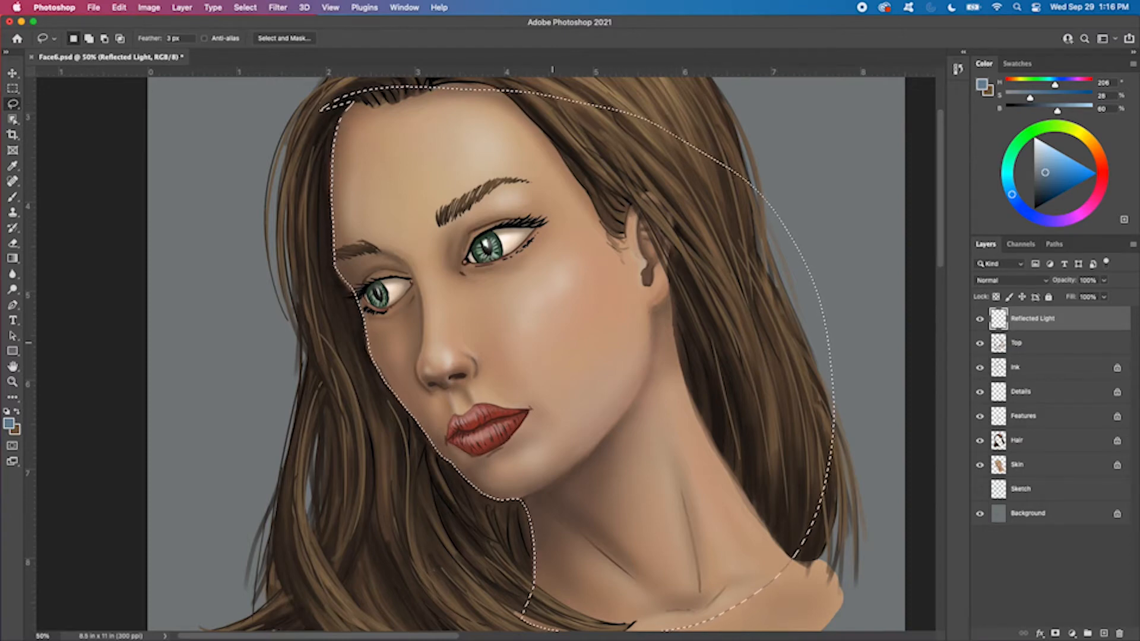
Clean up the selection where the forehead meets the hairline, and hide the selection outline
key(super+equal)
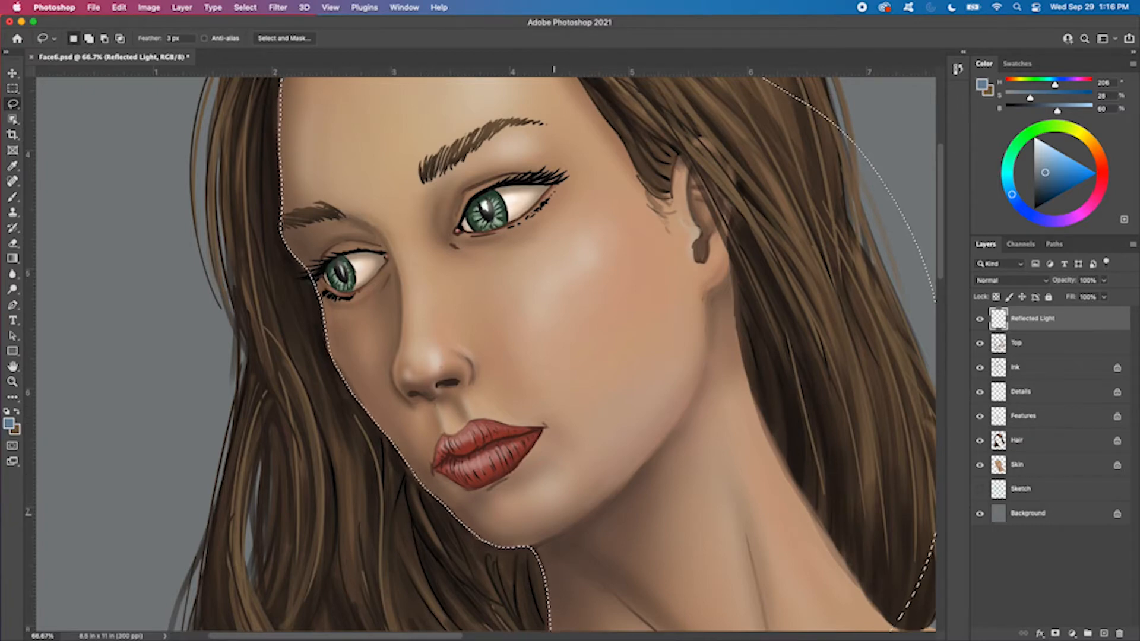
scroll(406, 259, up, 5)
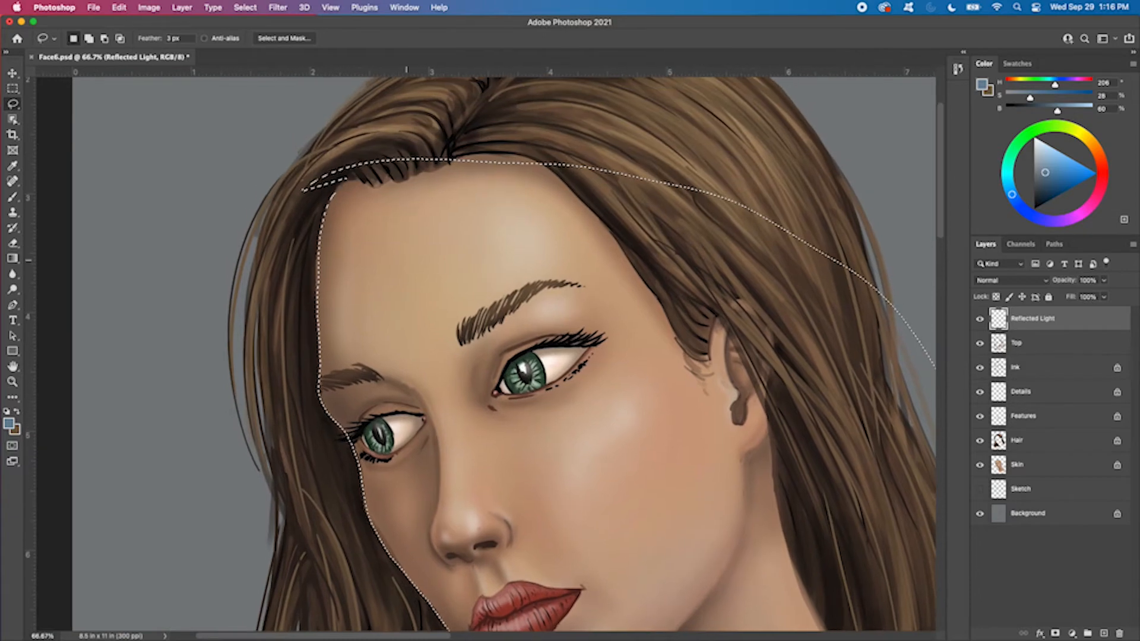
mouse_move(346, 180)
mouse_down()
mouse_move(315, 282)
mouse_move(358, 342)
mouse_move(350, 196)
mouse_up()
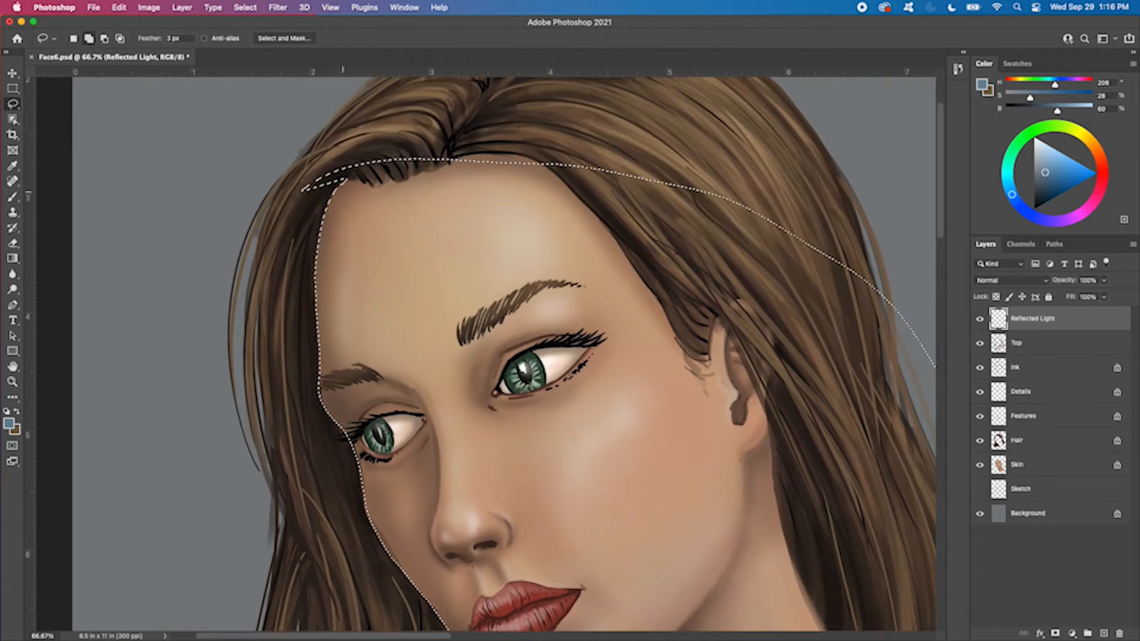
mouse_move(292, 269)
mouse_down()
mouse_move(366, 119)
mouse_move(262, 289)
mouse_up()
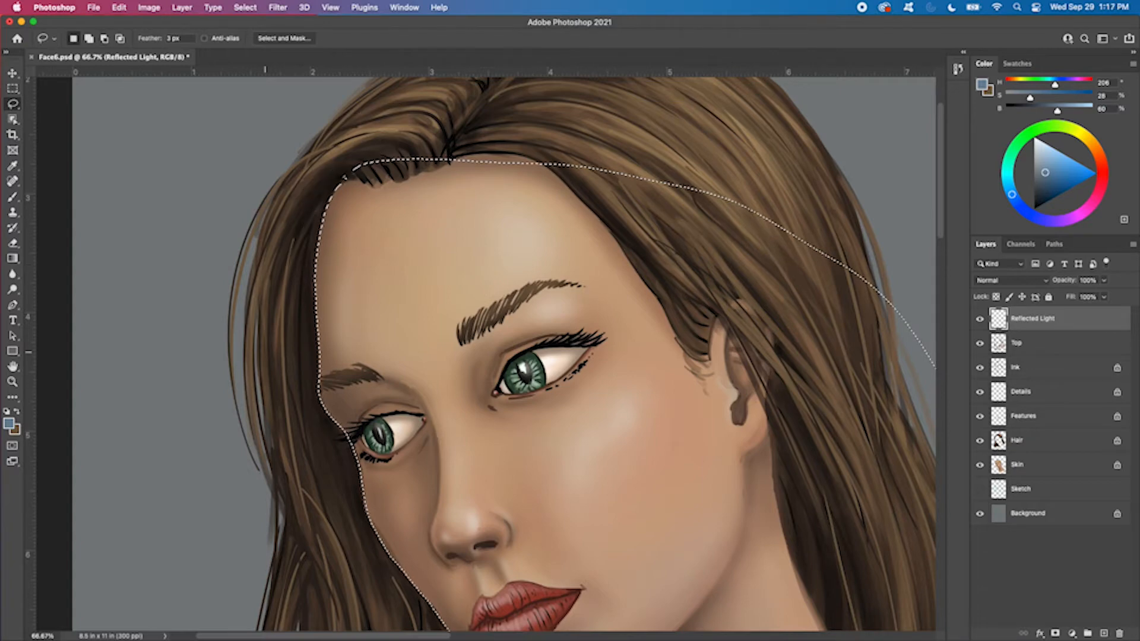
key(super+h)
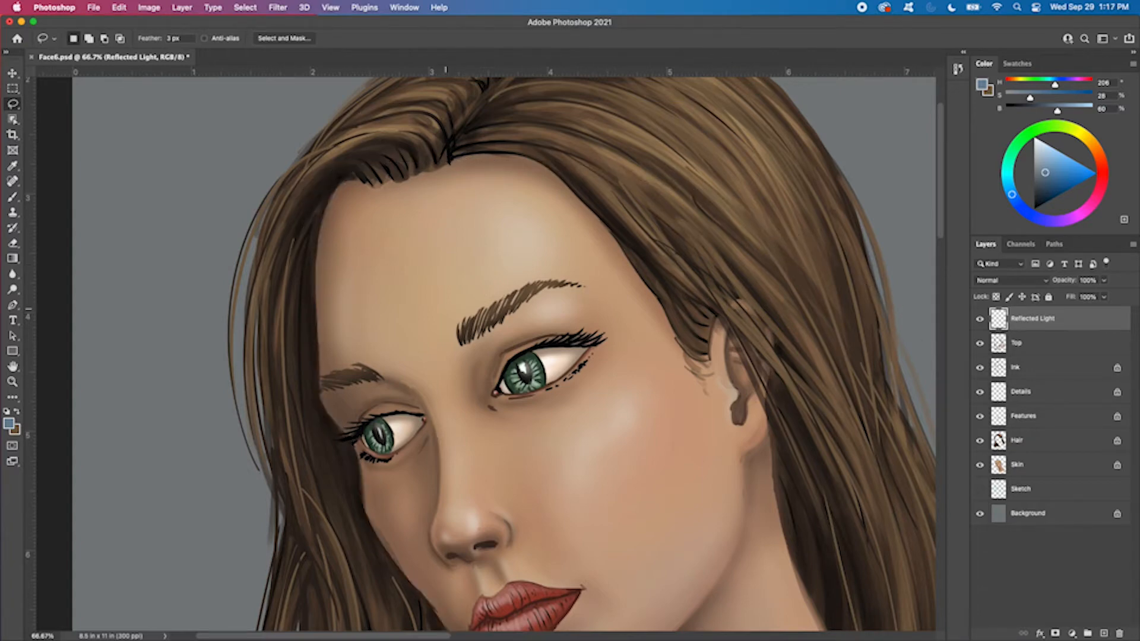
Switch to the Brush tool with the Soft Round Pressure Opacity and Flow preset
right_click(394, 240)
key(Escape)
key(b)
right_click(408, 249)
double_click(466, 467)
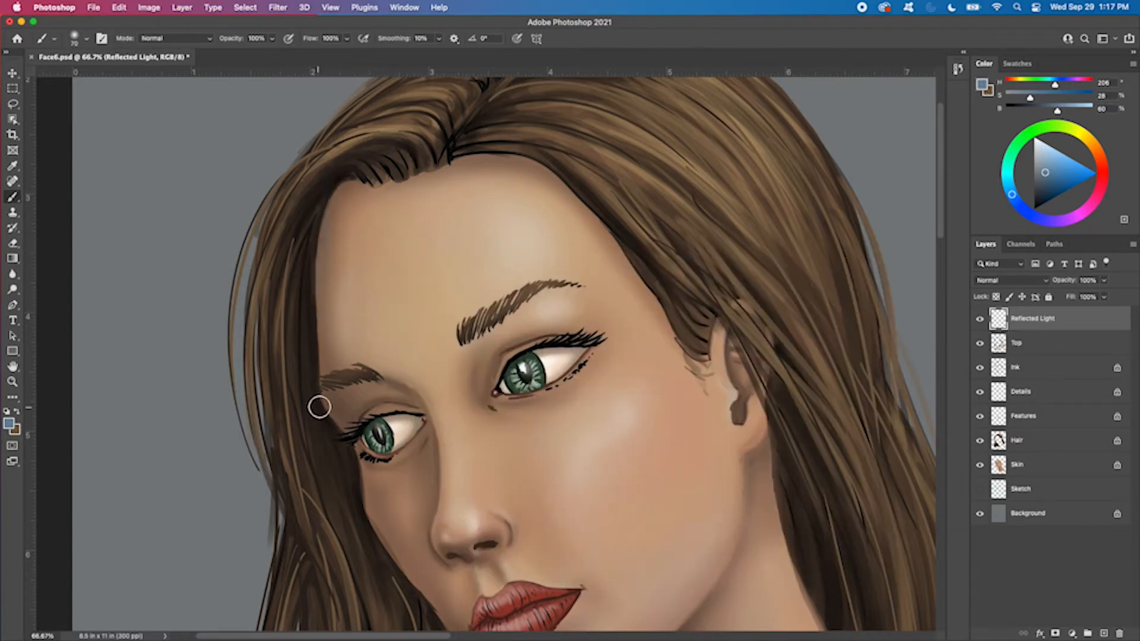
Paint soft blue reflected light along the forehead's shadowed edge with a 100 px brush
key(bracketright)
key(bracketright)
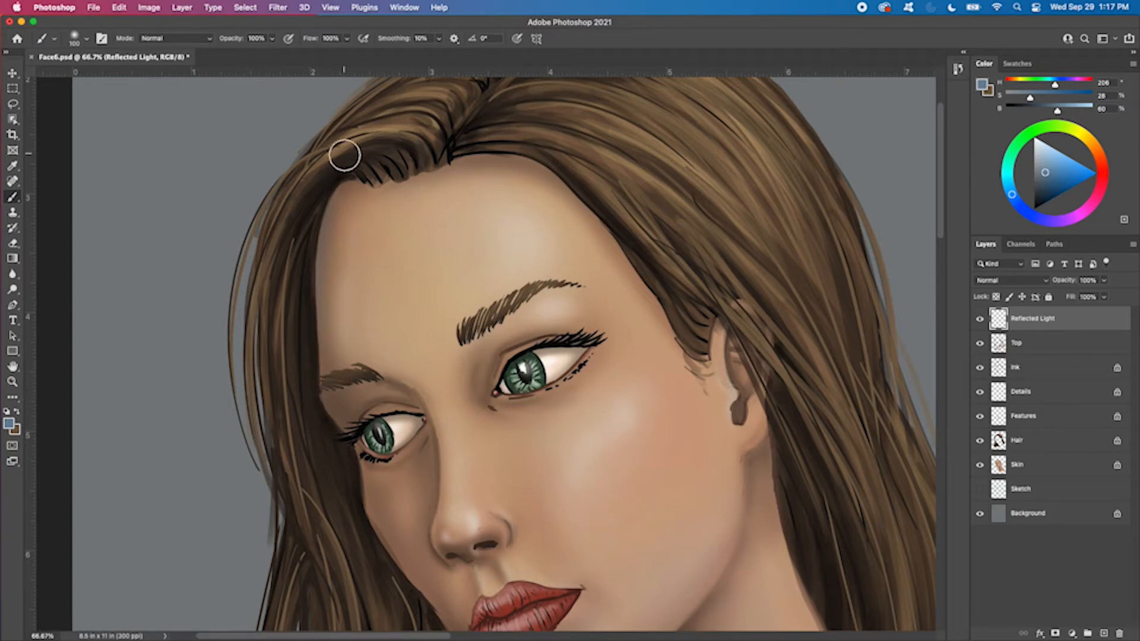
key(bracketright)
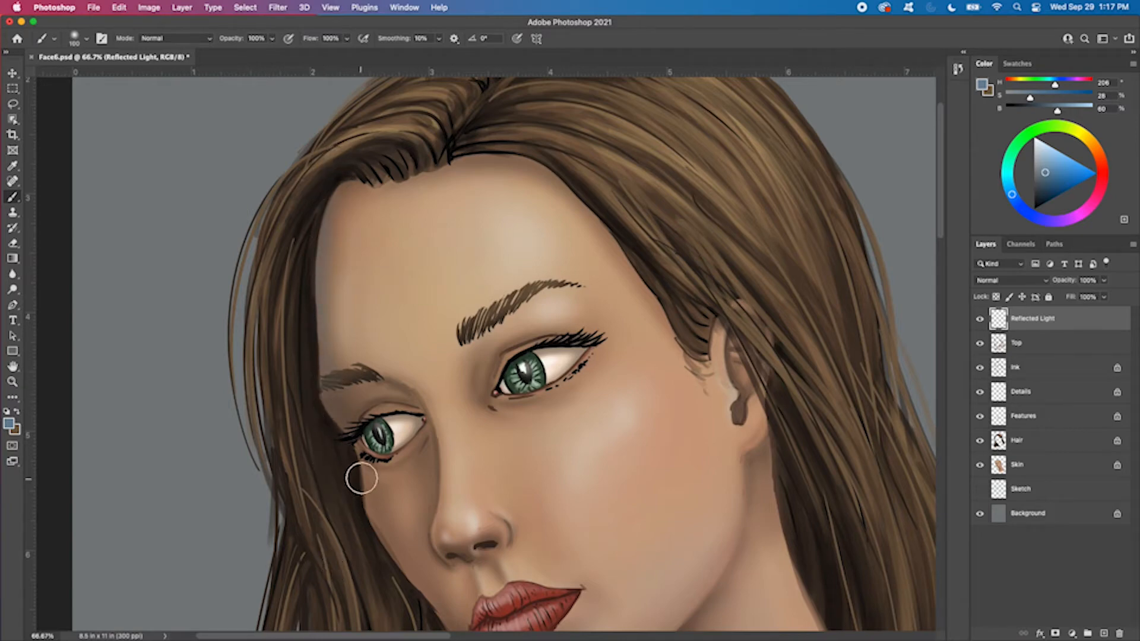
Reduce the brush to 70 px and paint reflected light down the shadowed cheek edge toward the chin
scroll(561, 330, down, 3)
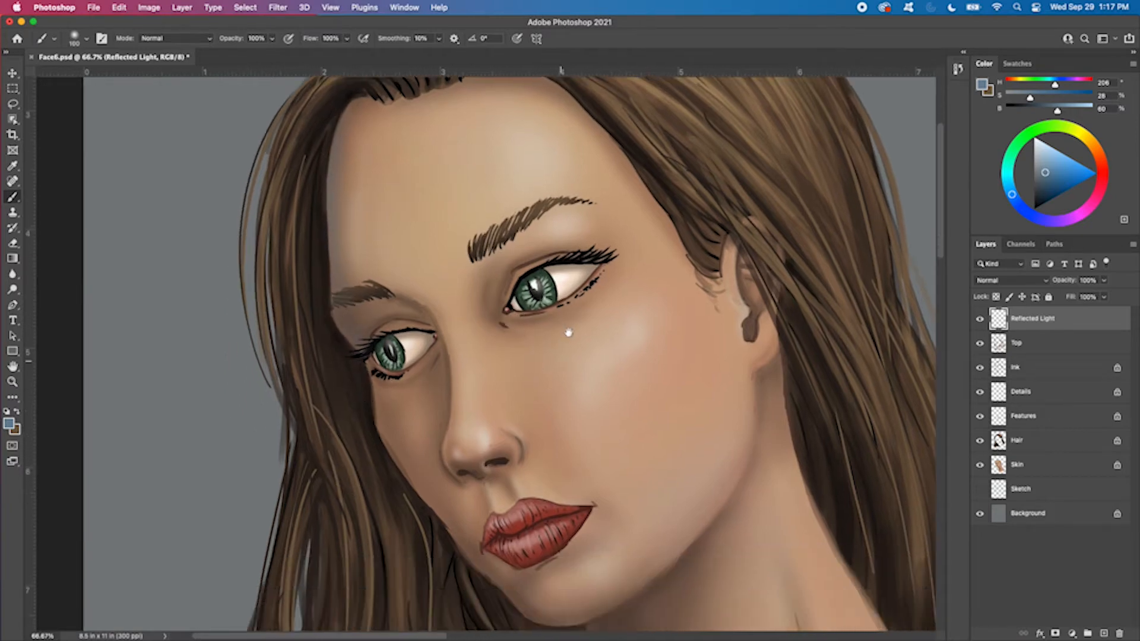
key(bracketleft)
key(bracketleft)
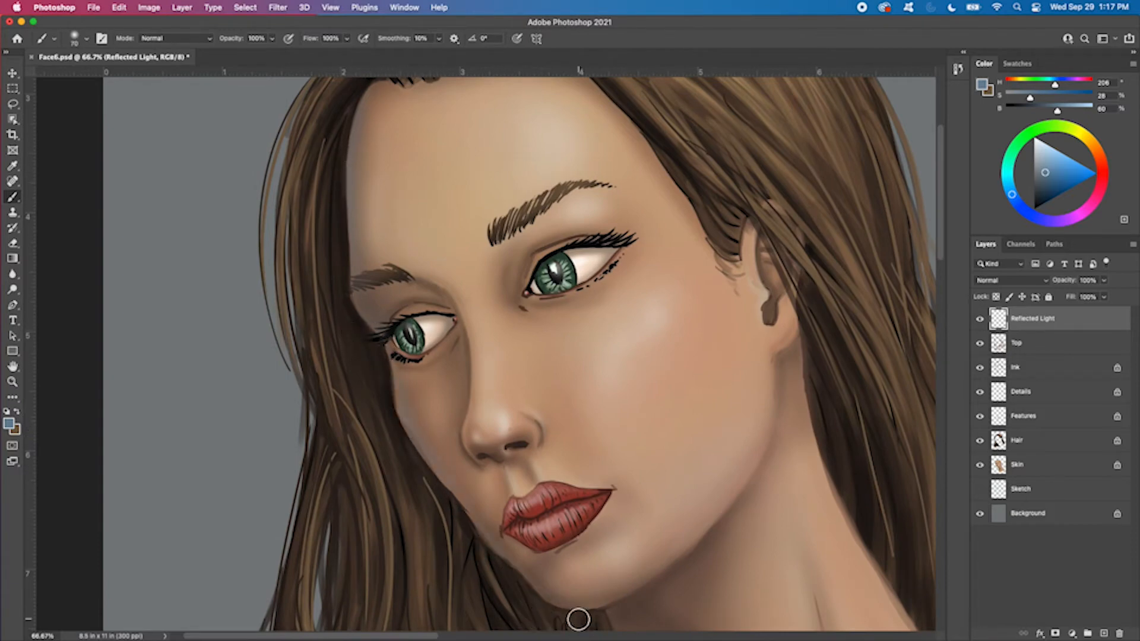
Enlarge the brush to 400 px and add broad, soft reflected light to the neck beside the hair
key(super+minus)
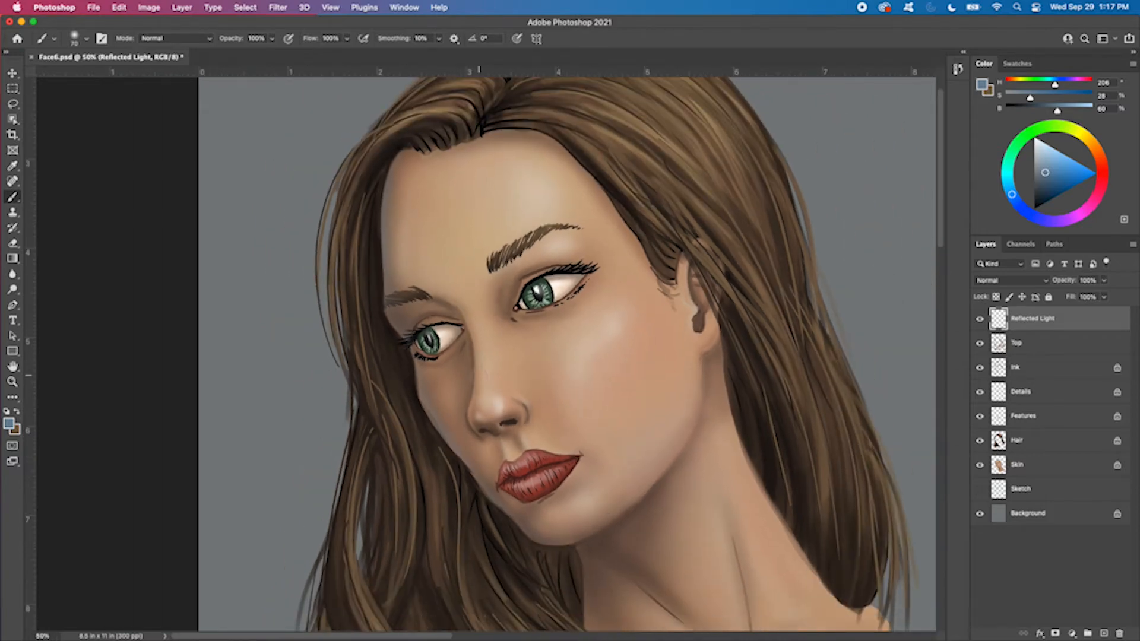
key(bracketright)
key(bracketright)
key(bracketright)
key(bracketright)
key(bracketright)
key(bracketleft)
key(bracketleft)
drag(737, 505, 754, 357)
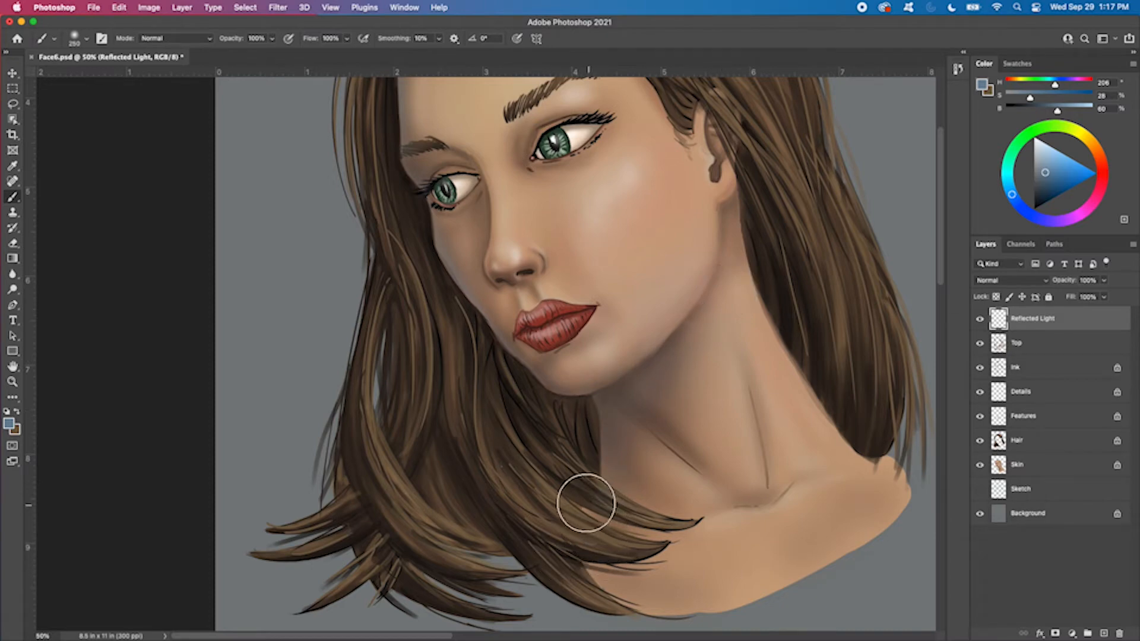
key(bracketright)
key(bracketright)
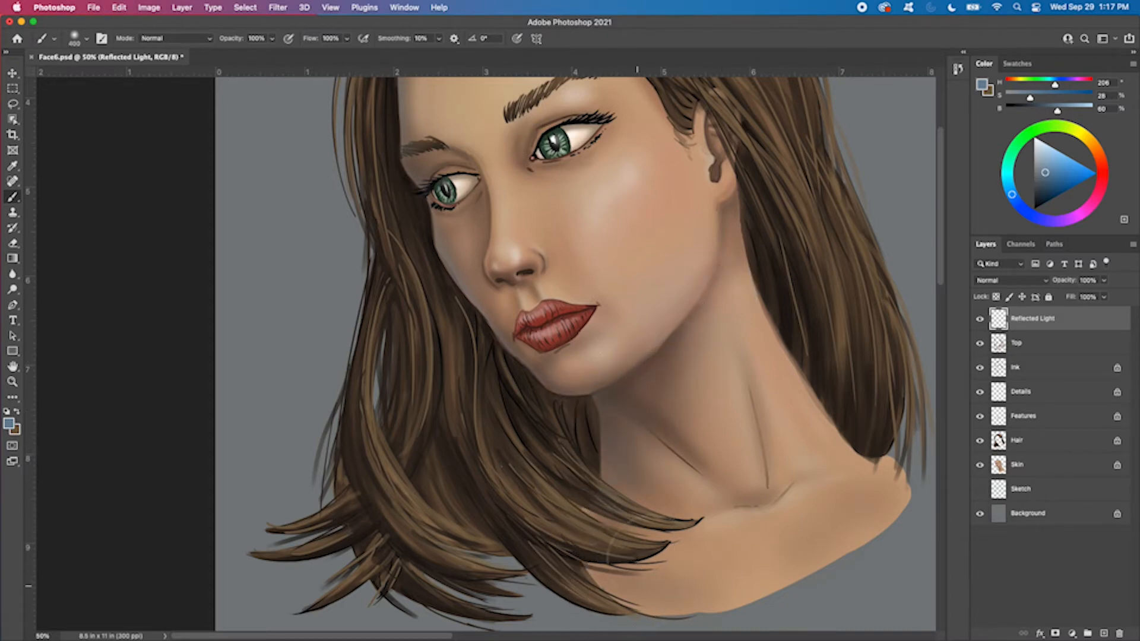
Reduce the brush to 70 px and paint soft blue reflected light along the underside of the jaw and chin
key(space)
drag(746, 397, 679, 508)
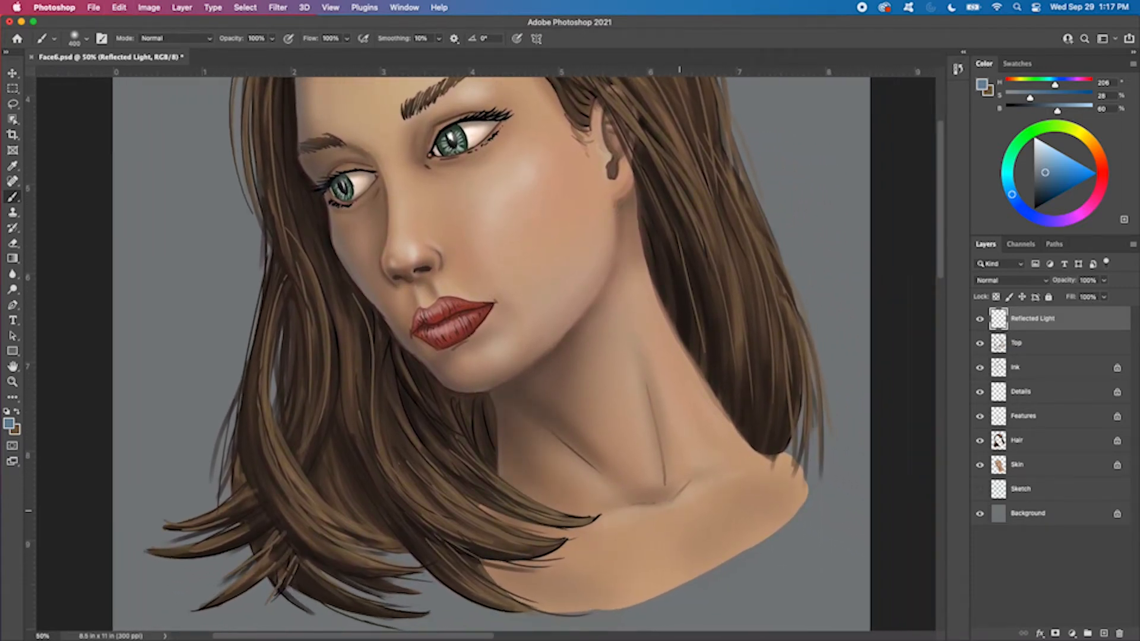
key(bracketleft)
key(bracketleft)
key(bracketleft)
drag(646, 380, 752, 450)
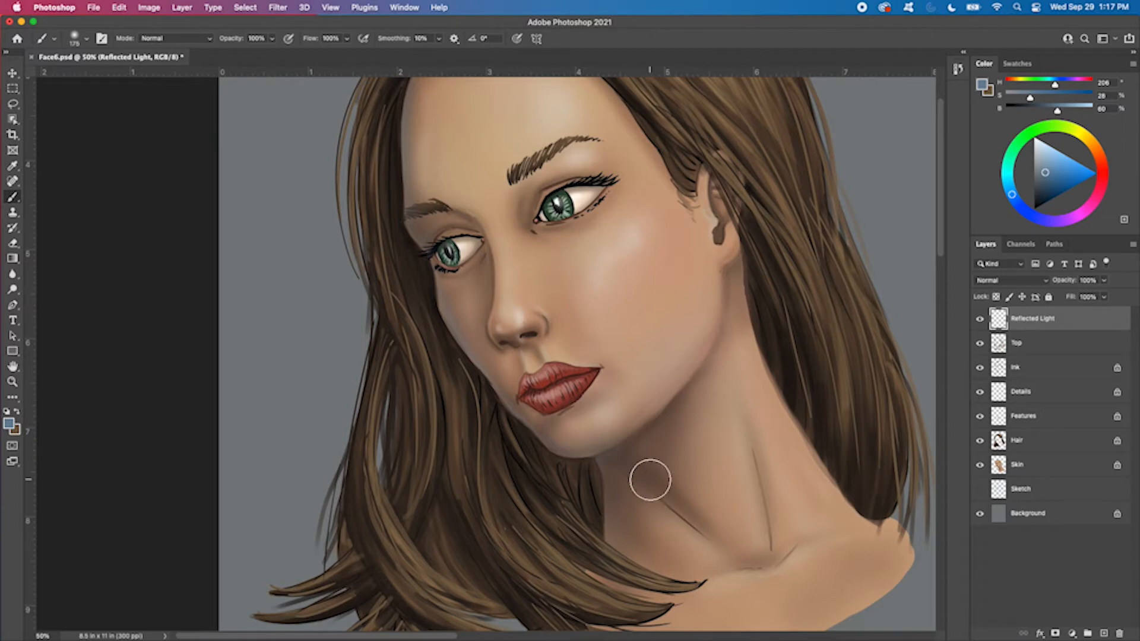
key(super+d)
key(bracketleft)
key(bracketleft)
key(bracketleft)
key(bracketleft)
key(bracketleft)
key(bracketleft)
key(bracketleft)
key(bracketleft)
key(bracketleft)
Paint subtle reflected light beneath the nose, undoing a stroke and reducing the brush to 25 px
key(bracketleft)
key(bracketleft)
key(bracketleft)
key(bracketleft)
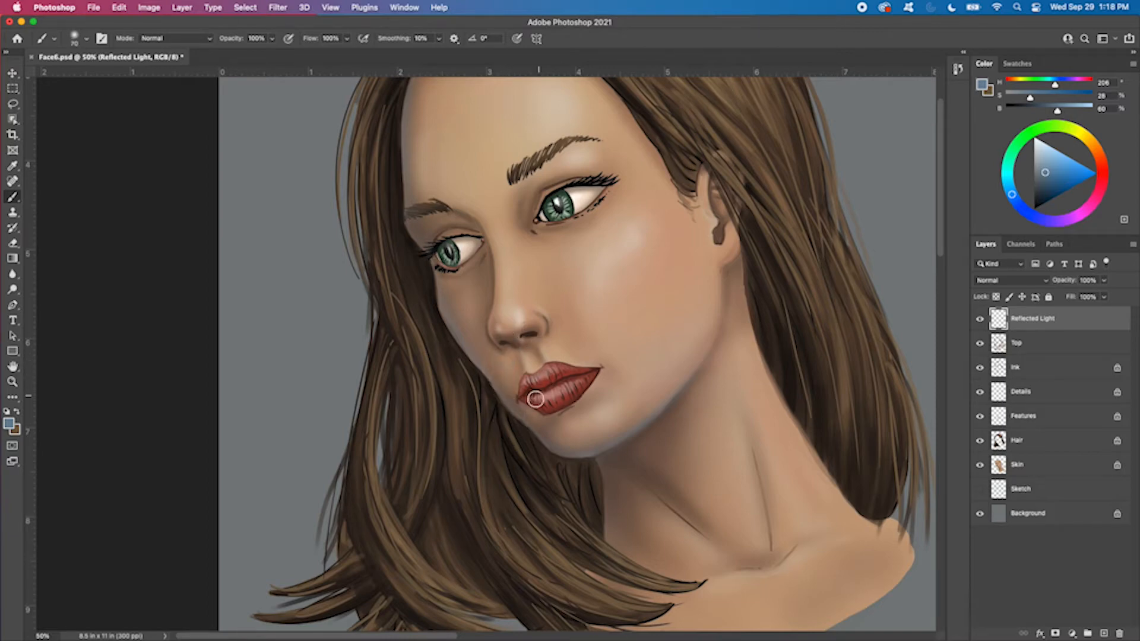
key(bracketleft)
key(super+equal)
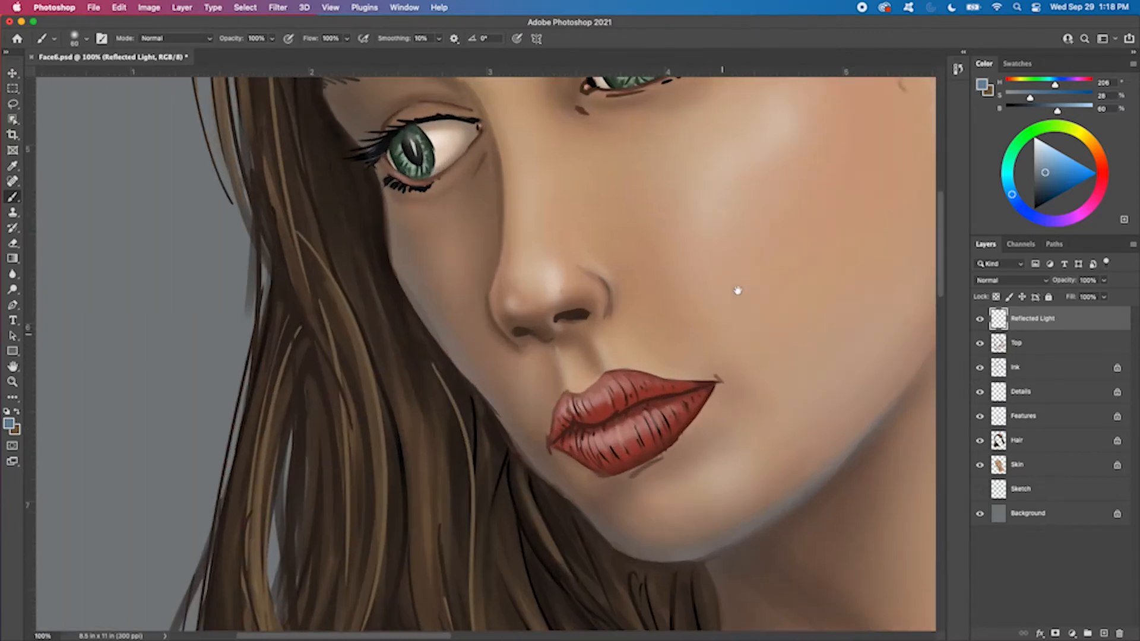
scroll(737, 290, down, 3)
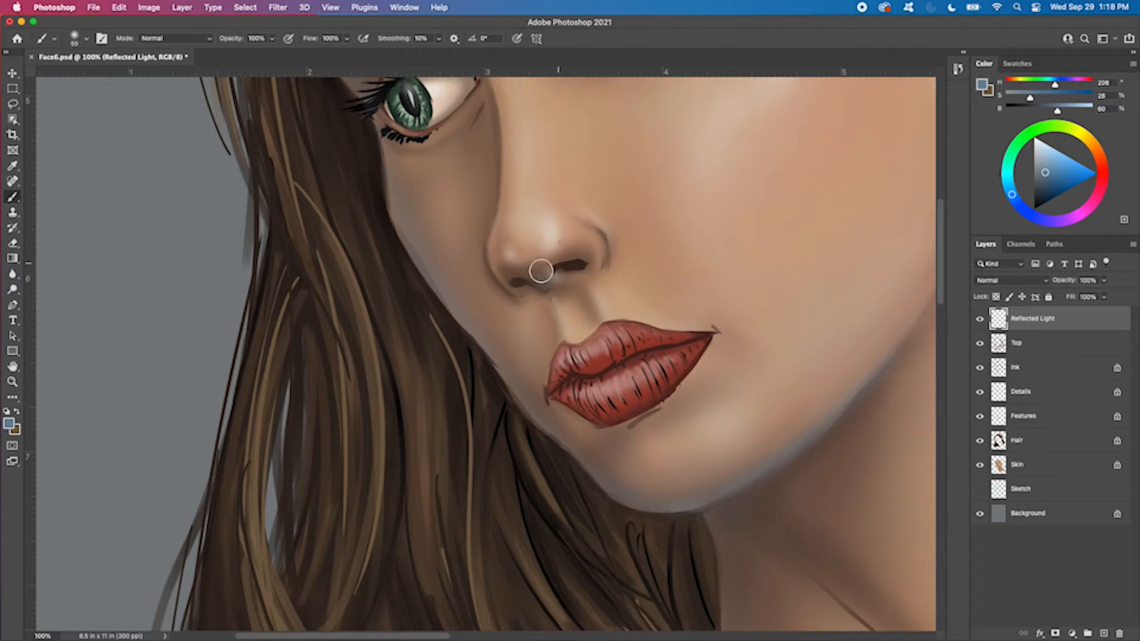
key(super+z)
scroll(542, 156, up, 5)
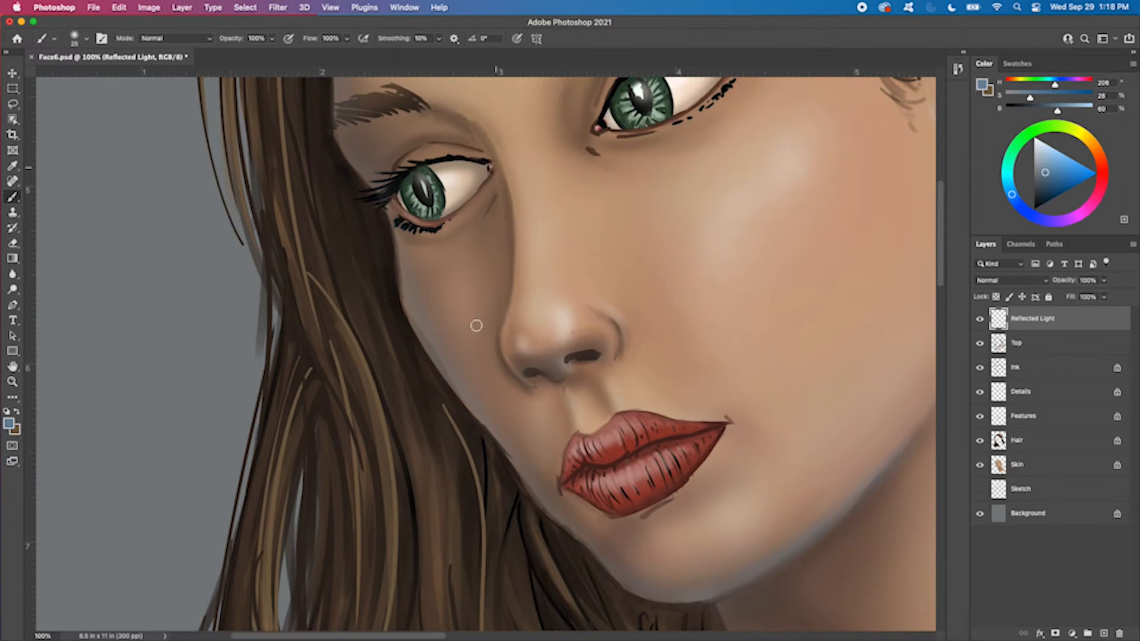
Enlarge the brush to 80 px, try a dab of reflected light in front of the ear, and undo it
key(])
key(])
key(])
key(])
key(])
key(])
scroll(687, 215, up, 10)
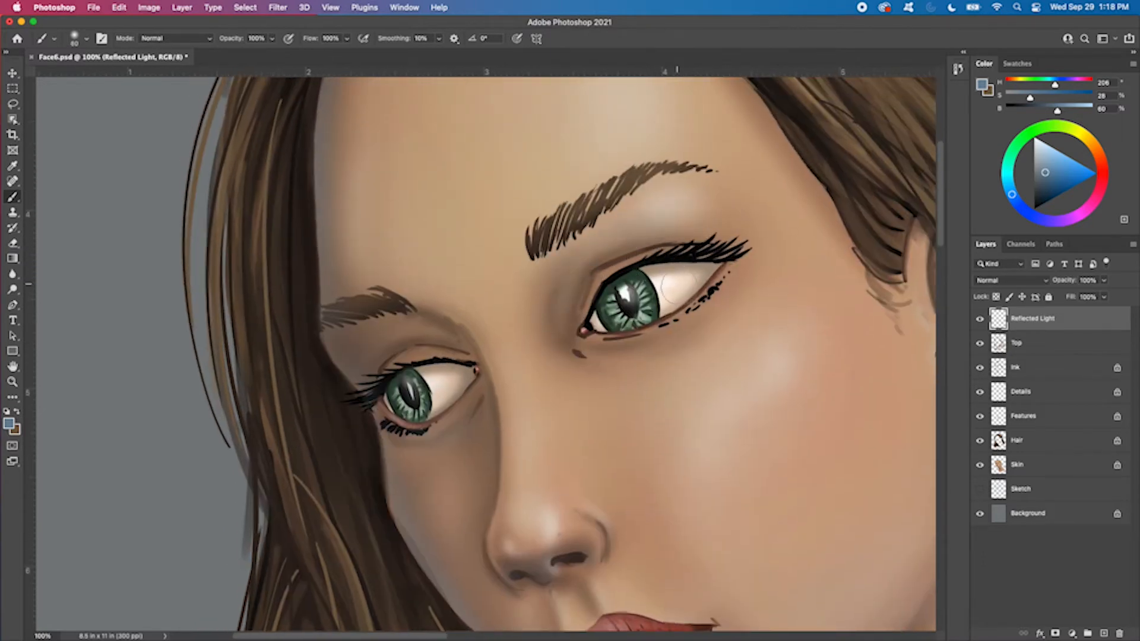
key(super+minus)
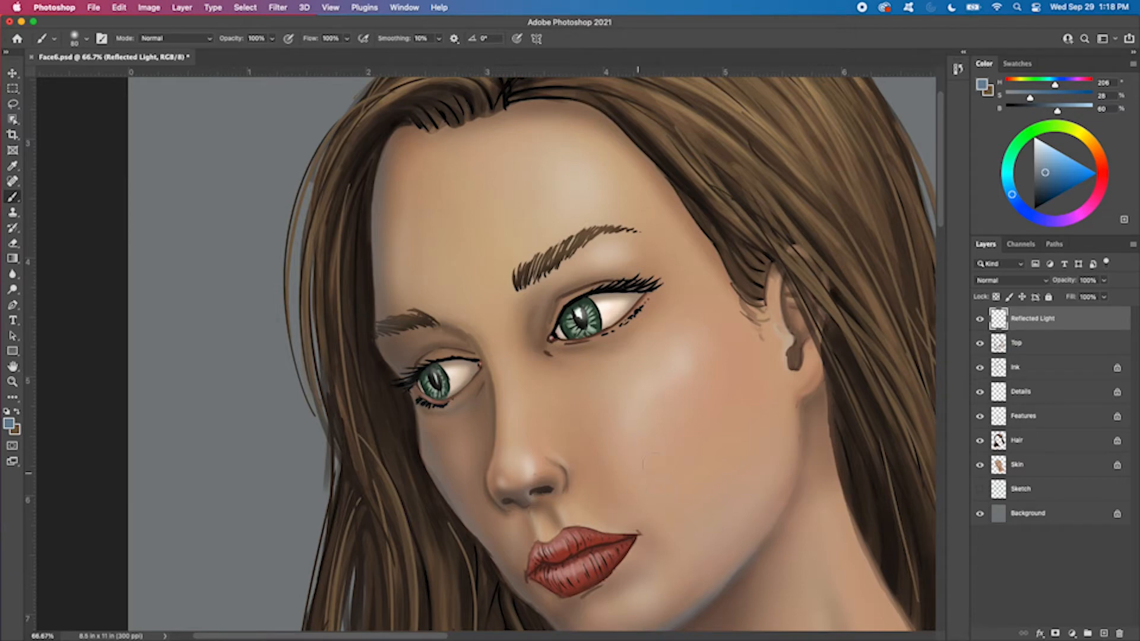
click(779, 345)
scroll(745, 396, down, 5)
scroll(745, 396, right, 2)
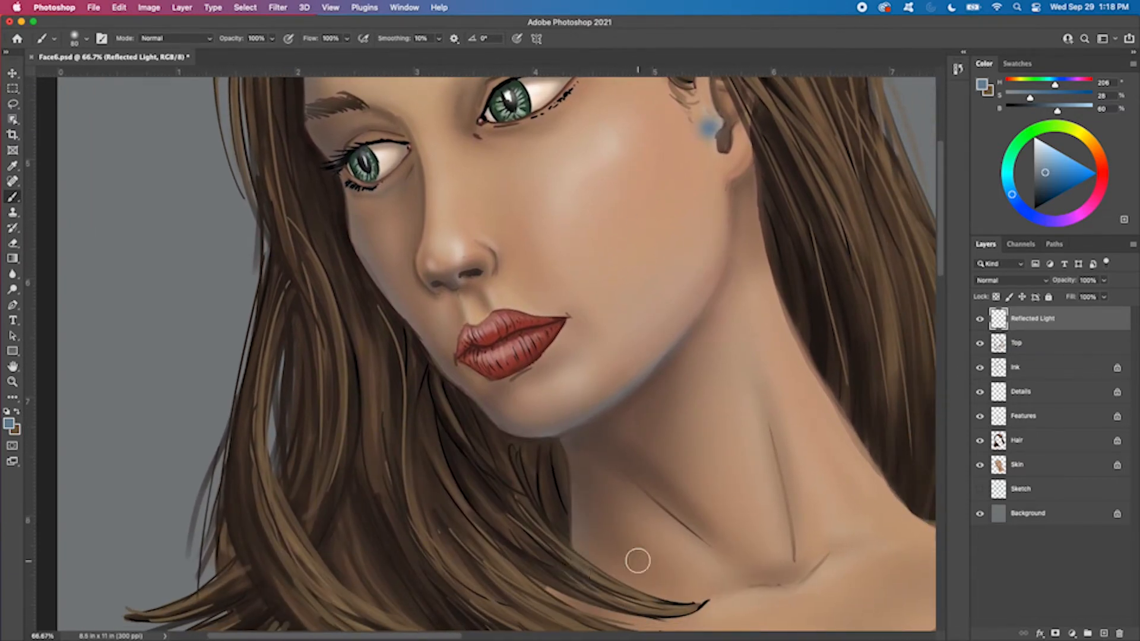
key(super+z)
drag(756, 307, 810, 535)
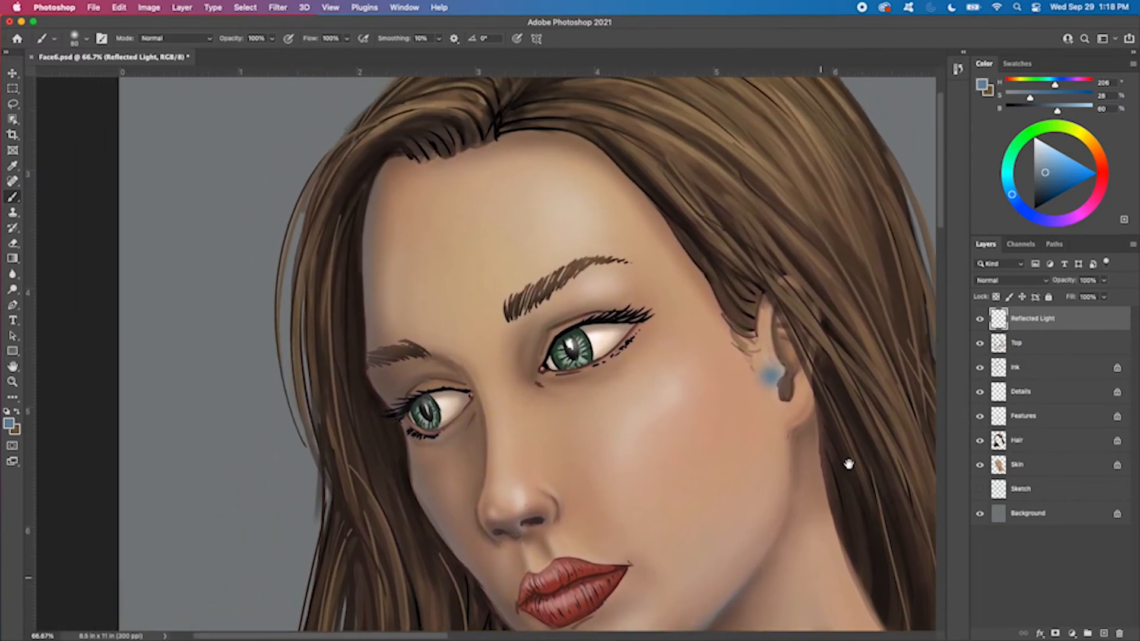
mouse_move(799, 315)
mouse_down()
mouse_move(773, 285)
mouse_move(775, 340)
mouse_move(802, 373)
mouse_up()
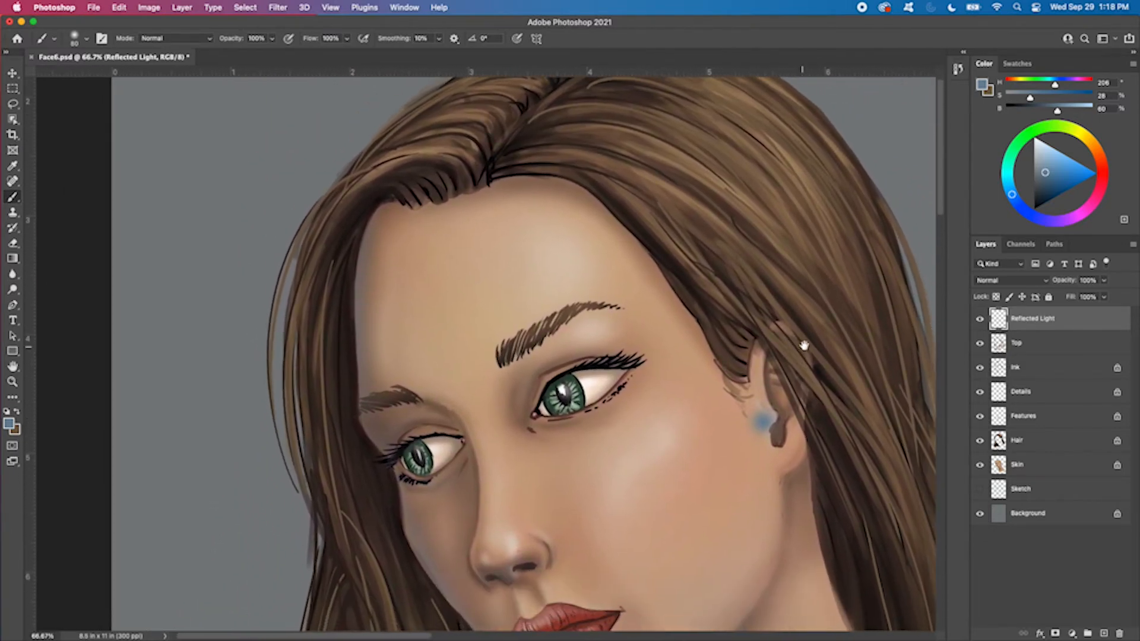
key(super+z)
drag(724, 532, 705, 369)
drag(753, 534, 730, 401)
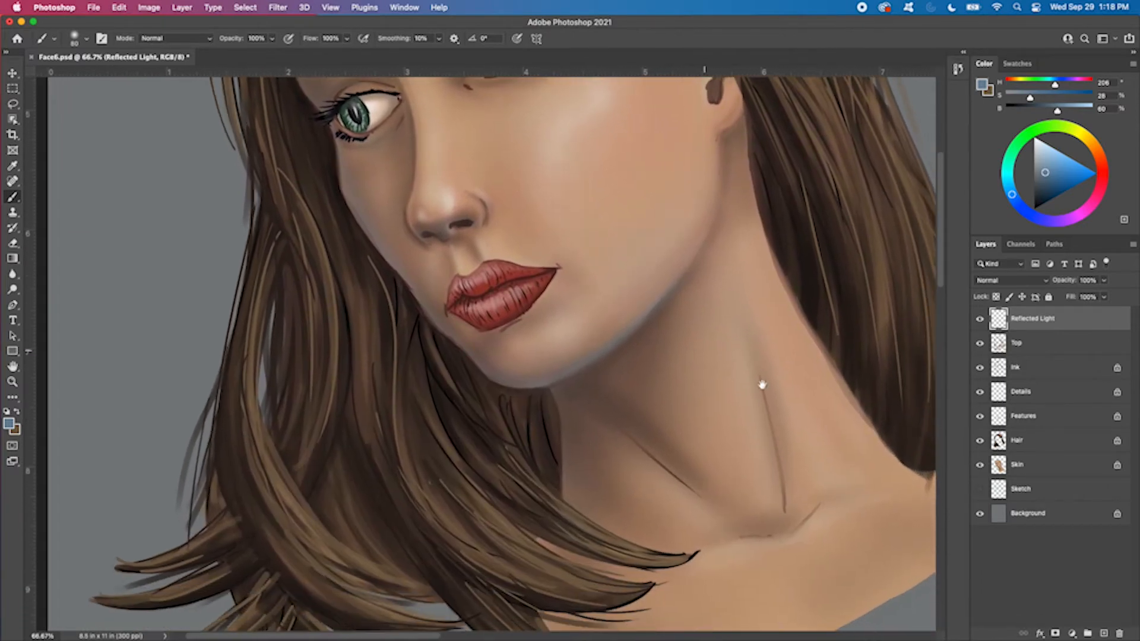
Toggle the Reflected Light layer's visibility to compare the whole portrait with and without the blue light
key(super+minus)
key(super+minus)
drag(622, 366, 678, 443)
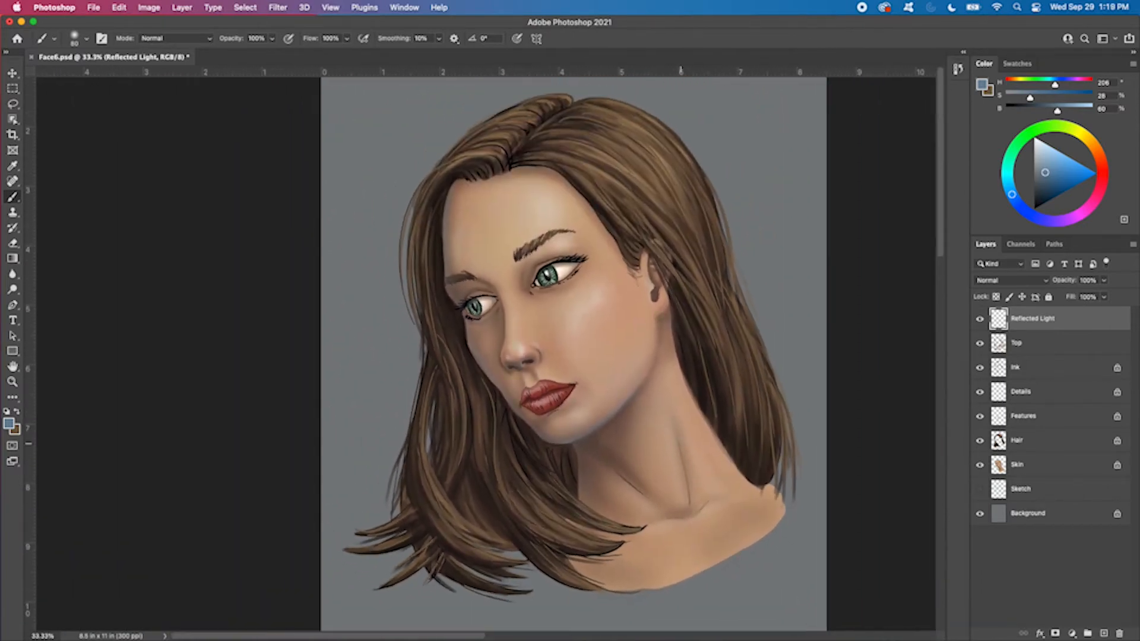
key(super+plus)
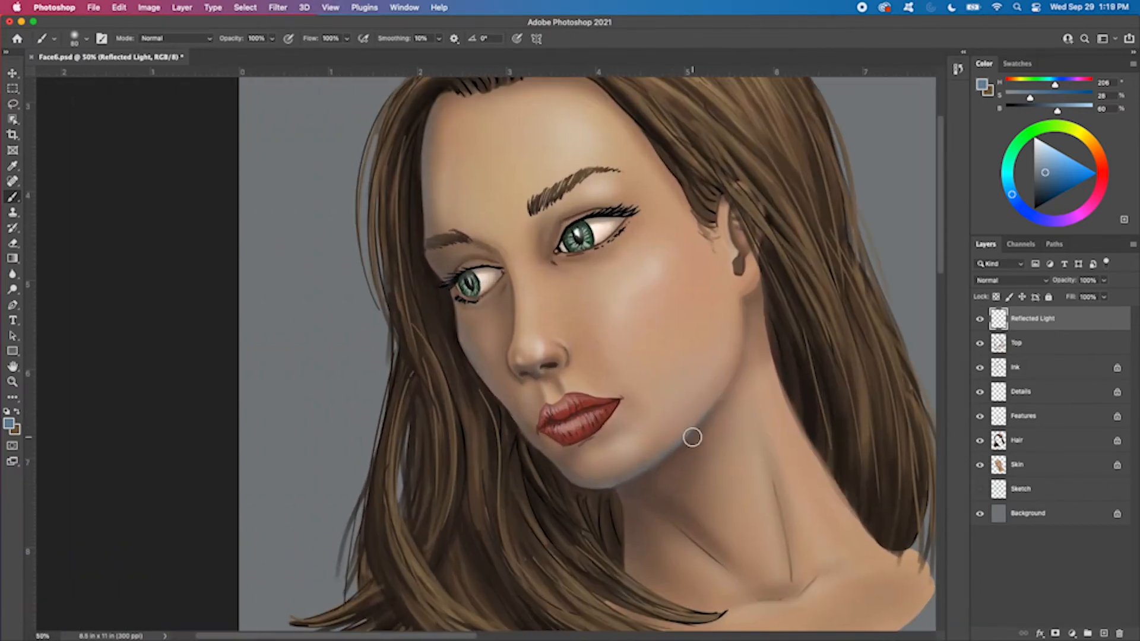
click(979, 321)
click(979, 322)
click(979, 321)
click(979, 322)
Reduce the brush to 25 px and paint blue reflected light along the shadowed side of the nose bridge
key(bracketright)
key(bracketright)
key(bracketright)
key(super+equal)
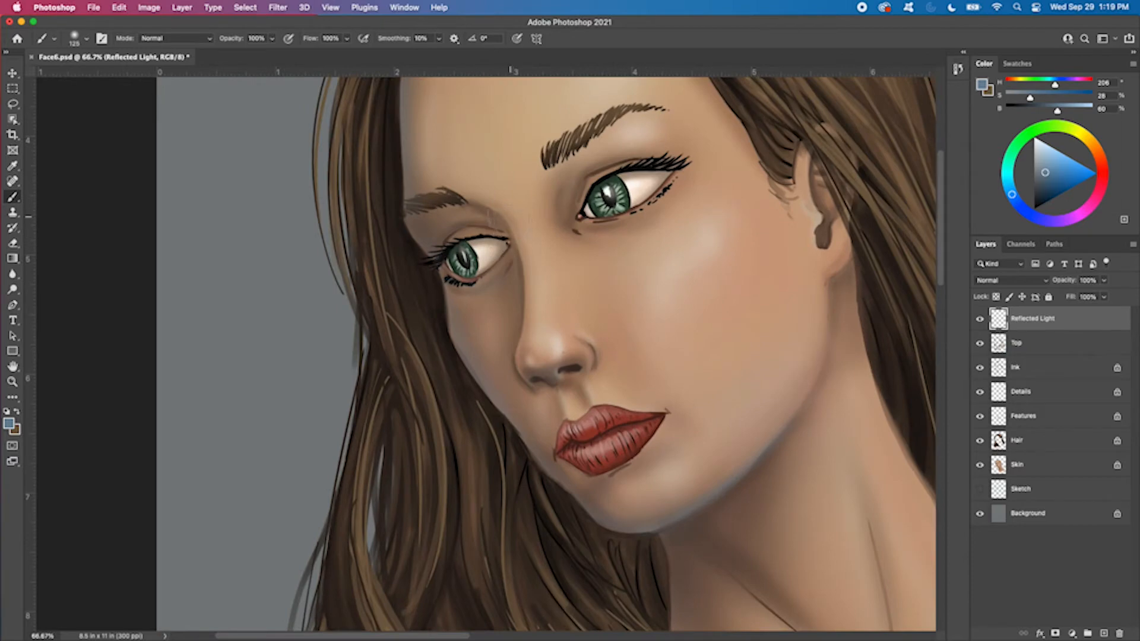
key(bracketleft)
key(bracketleft)
key(bracketleft)
Hide and show the Reflected Light layer repeatedly to examine the new light on the nose and jaw
click(979, 322)
click(980, 322)
click(980, 322)
click(980, 322)
click(981, 322)
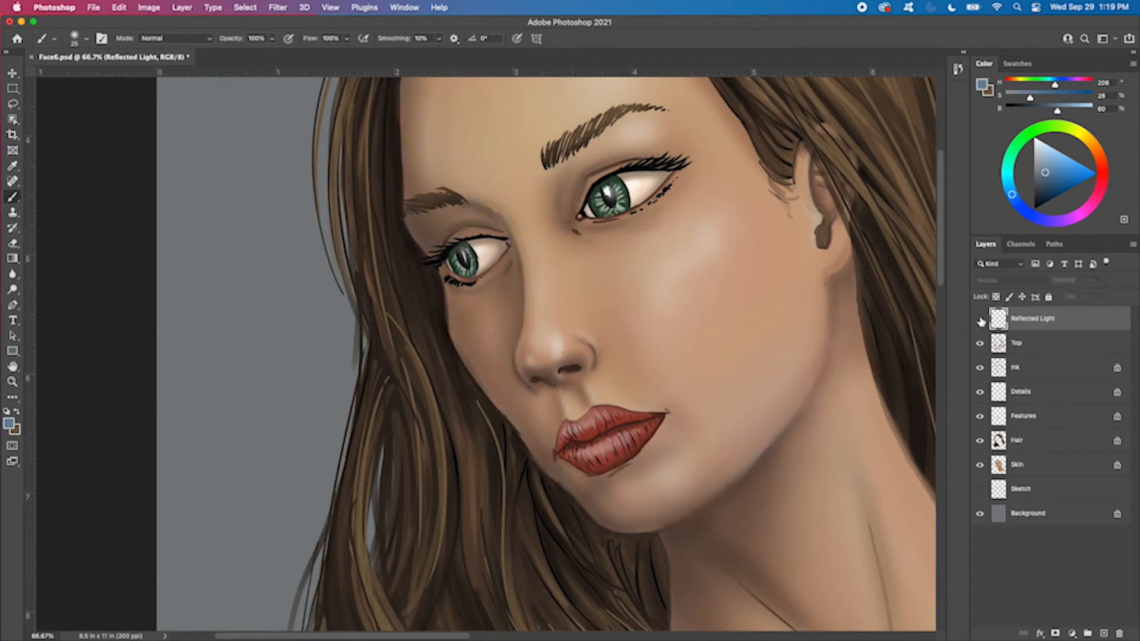
click(980, 322)
click(972, 321)
click(972, 324)
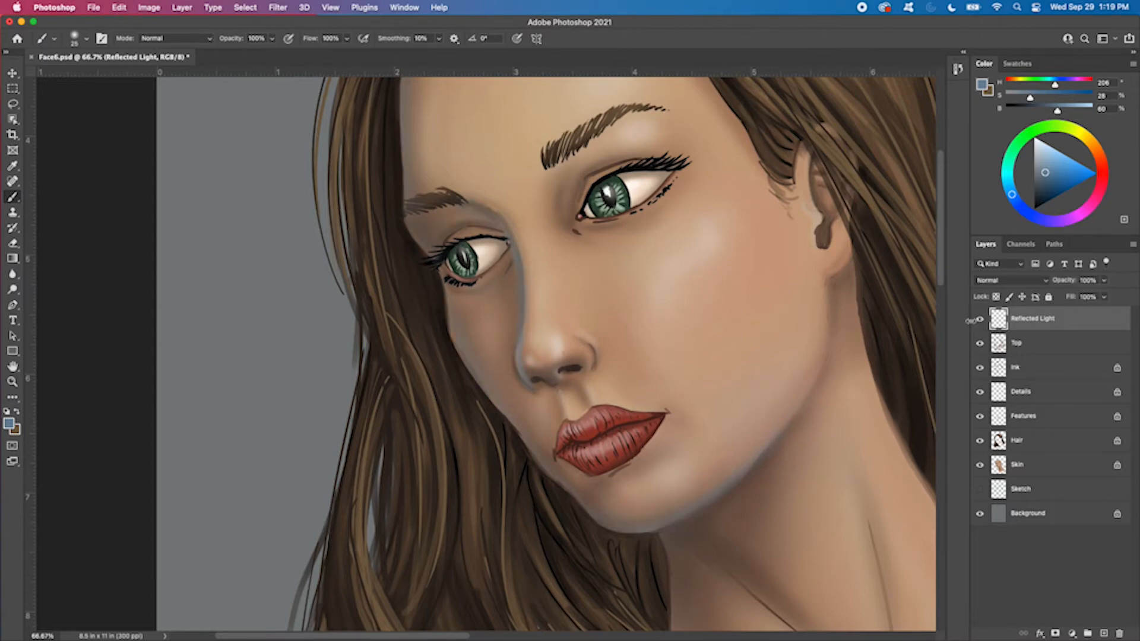
click(972, 325)
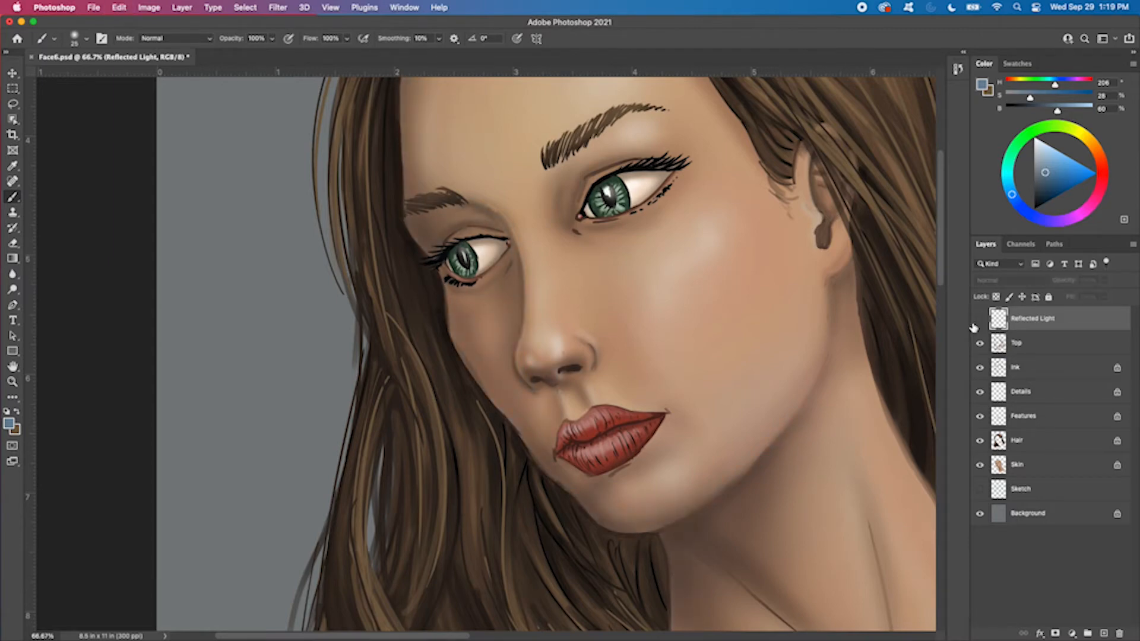
click(974, 326)
click(974, 327)
click(974, 326)
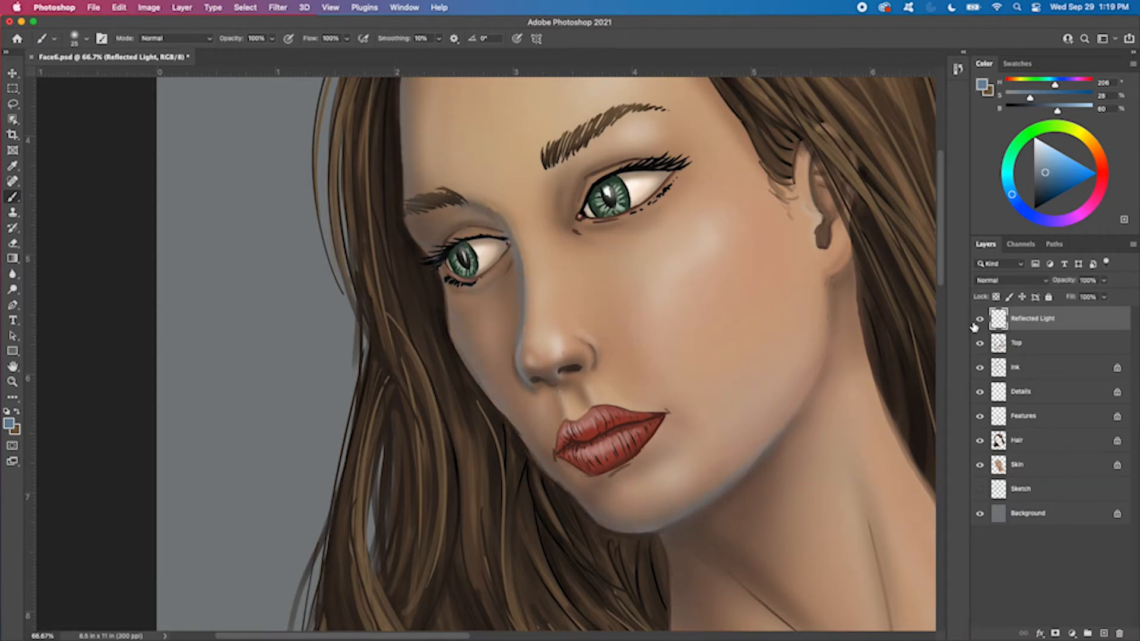
Switch the brush to the Hard Round Pressure Opacity and Flow preset at 20 px for the lips
key(super+z)
key(super+plus)
mouse_move(580, 341)
mouse_down()
mouse_move(566, 359)
mouse_move(599, 340)
mouse_up()
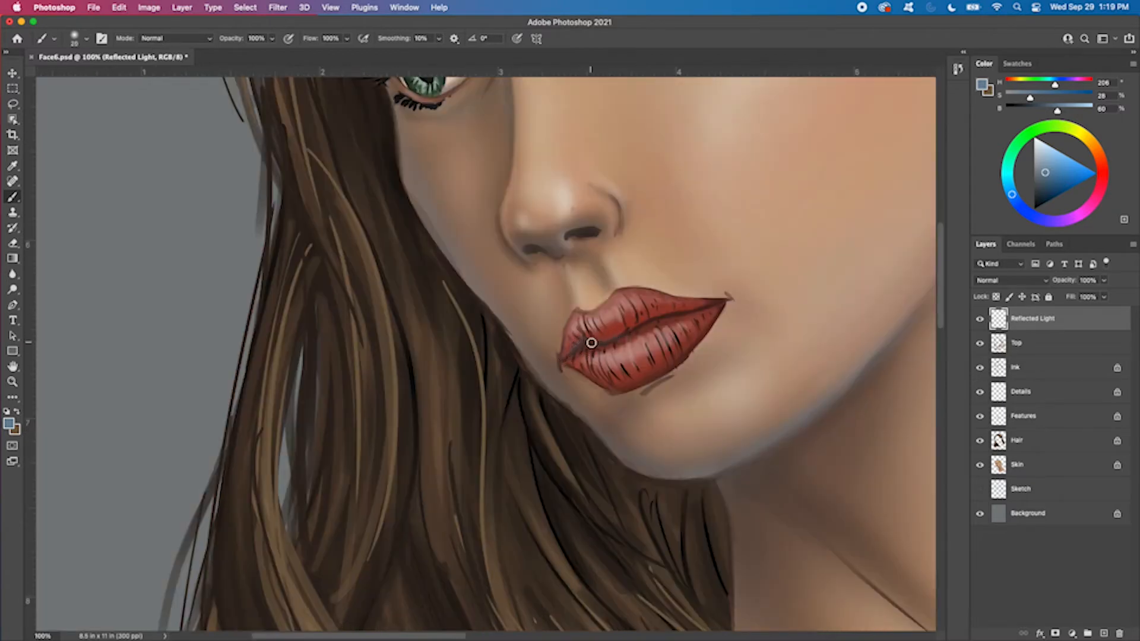
right_click(668, 299)
click(853, 511)
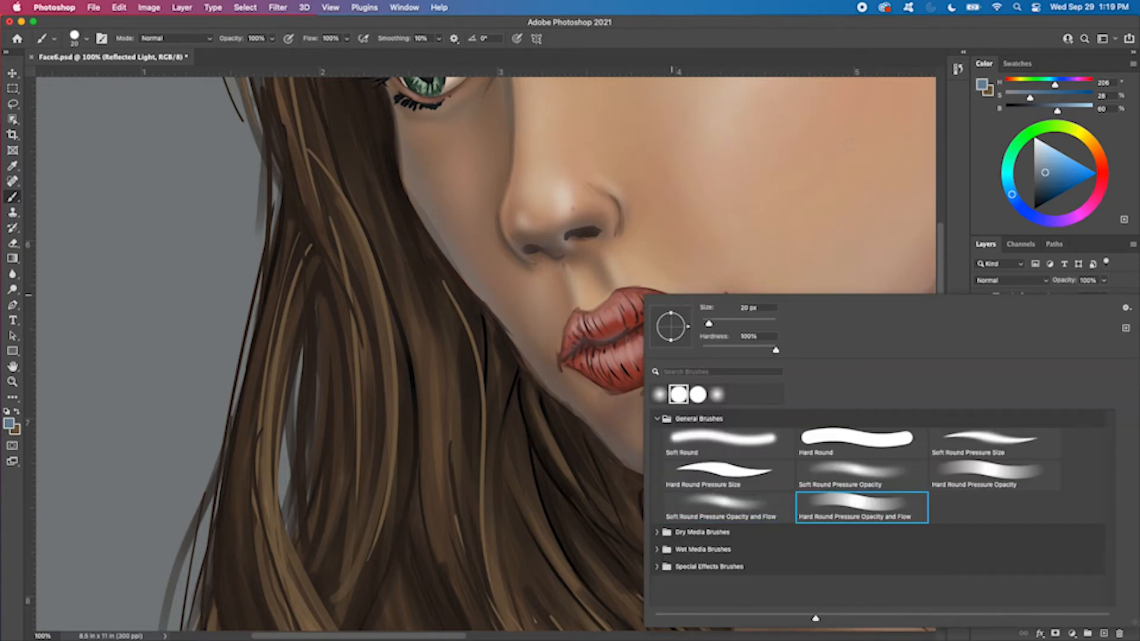
key(Return)
Try reflected light along the line between the lips with a 15 px brush, set opacity to 50%, and undo the lip strokes
drag(592, 340, 687, 309)
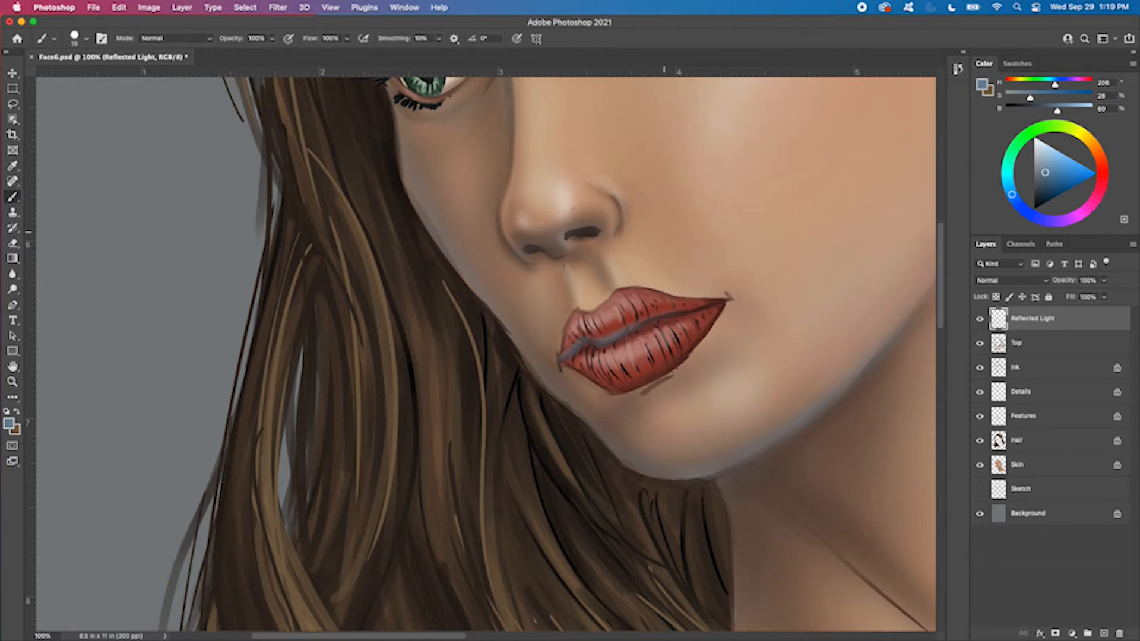
key(5)
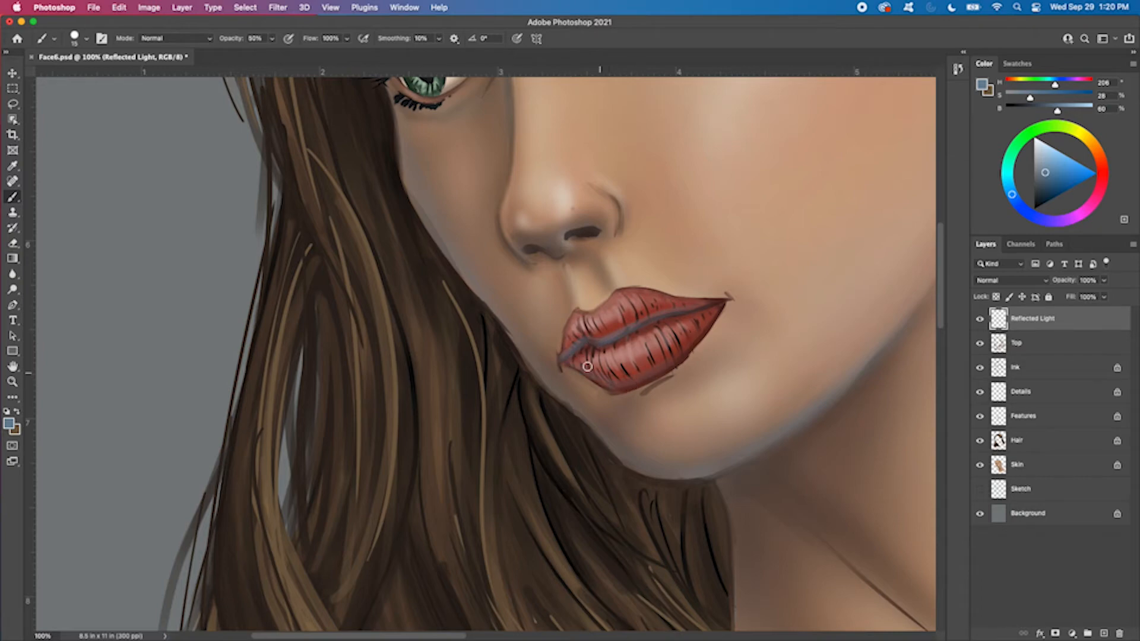
scroll(719, 377, down, 3)
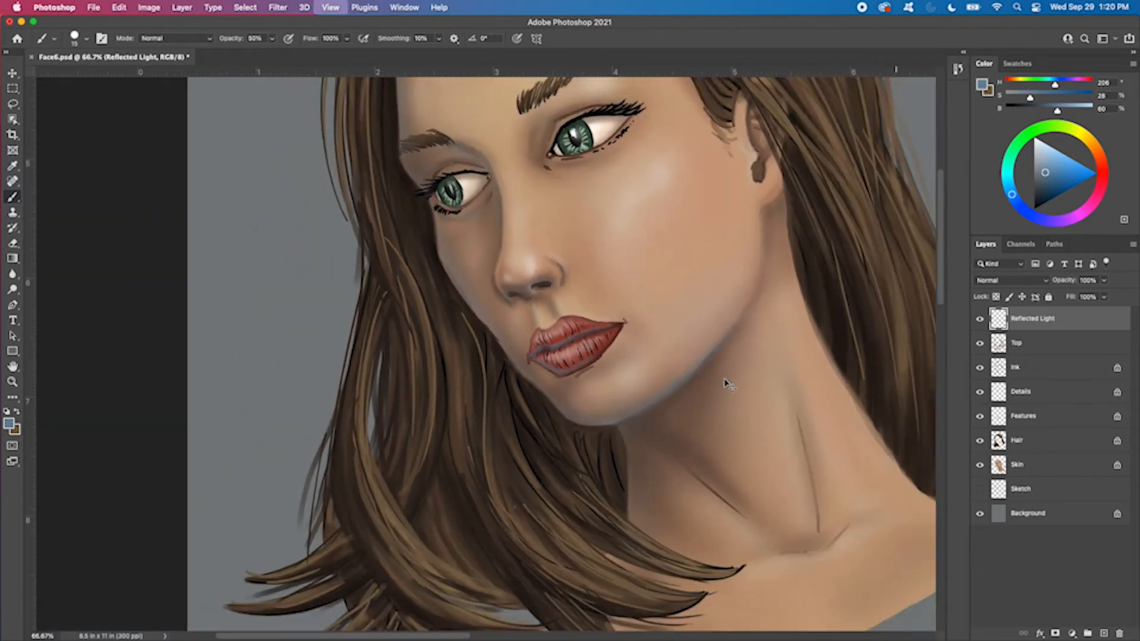
scroll(719, 380, up, 2)
key(super+z)
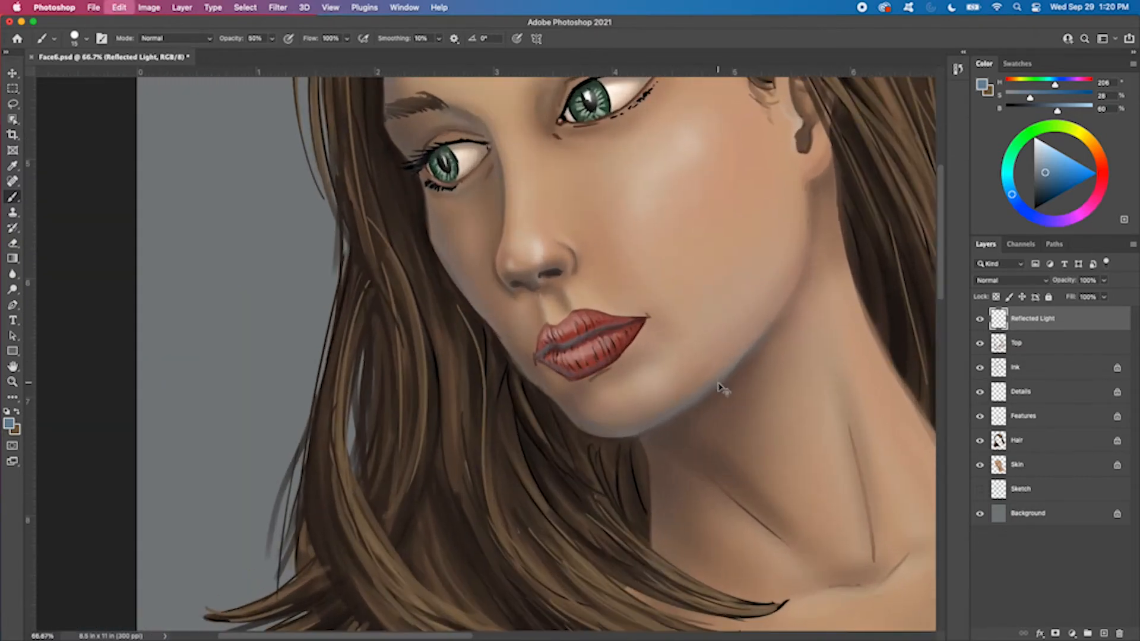
key(super+z)
key(super+z)
key(super+z)
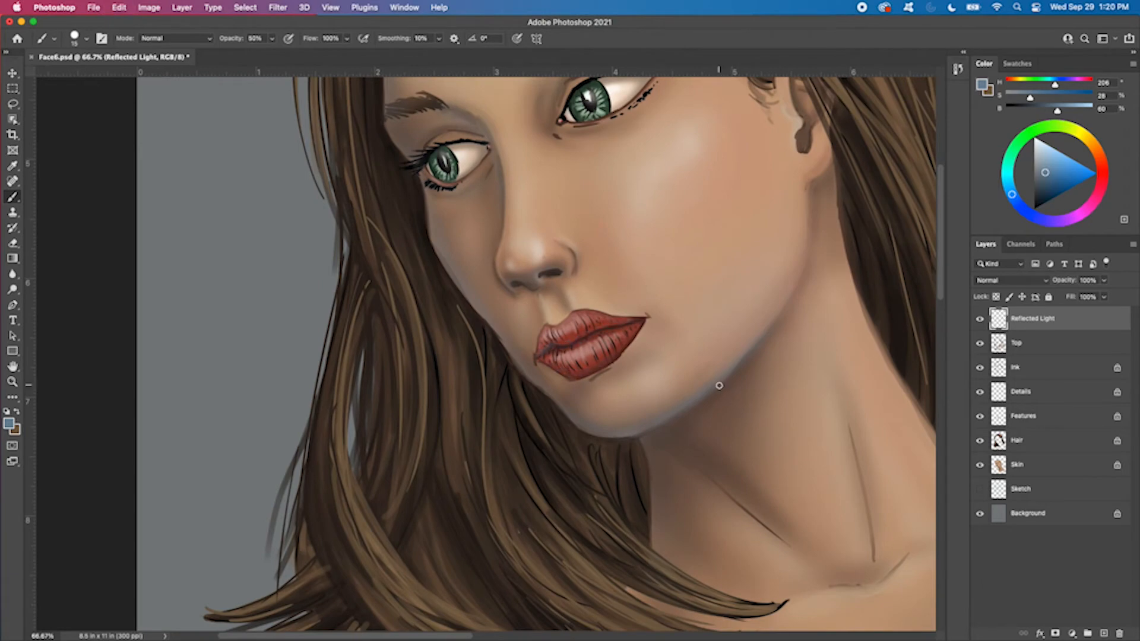
Lower the brush opacity to 30% and paint thin blue reflected light along the line between the lips
key(super+plus)
key(super+plus)
drag(725, 378, 649, 412)
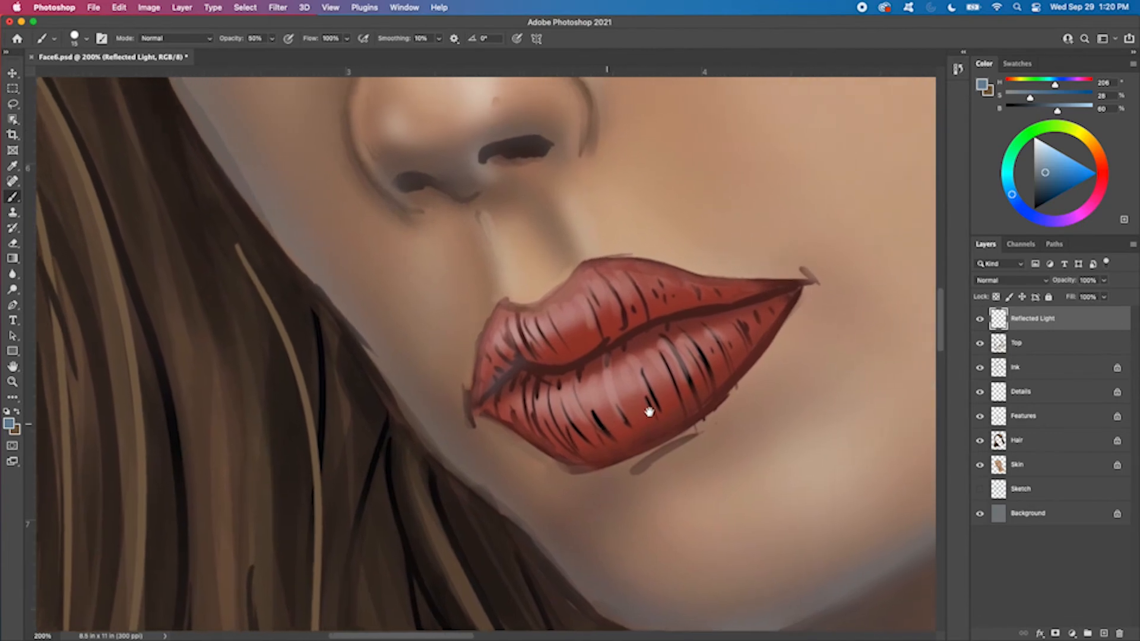
key(super+minus)
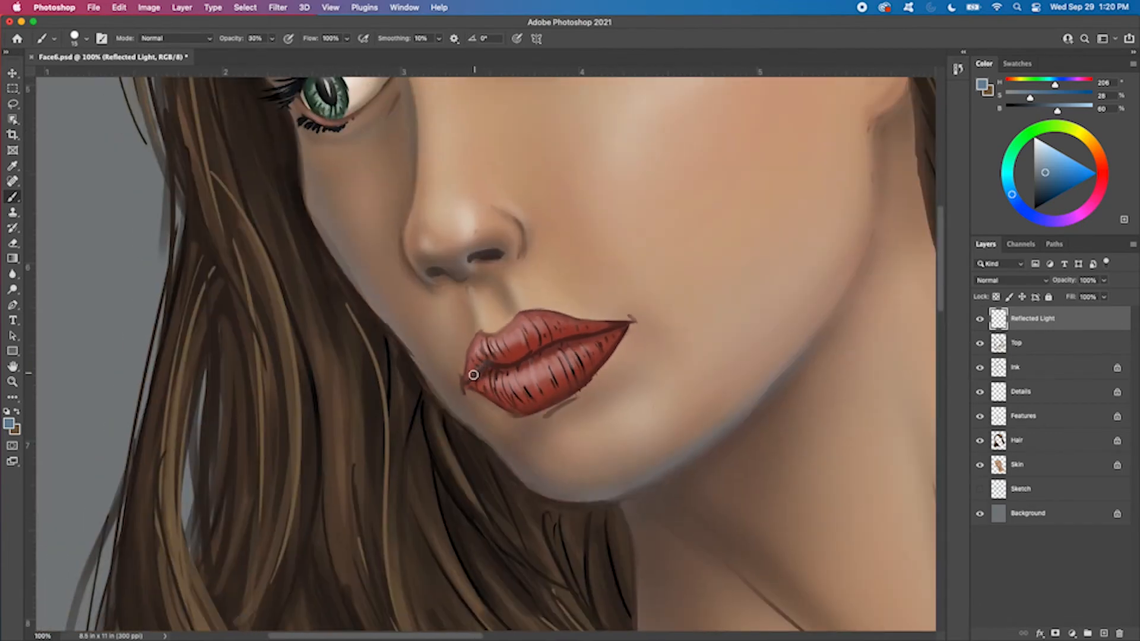
drag(468, 378, 500, 362)
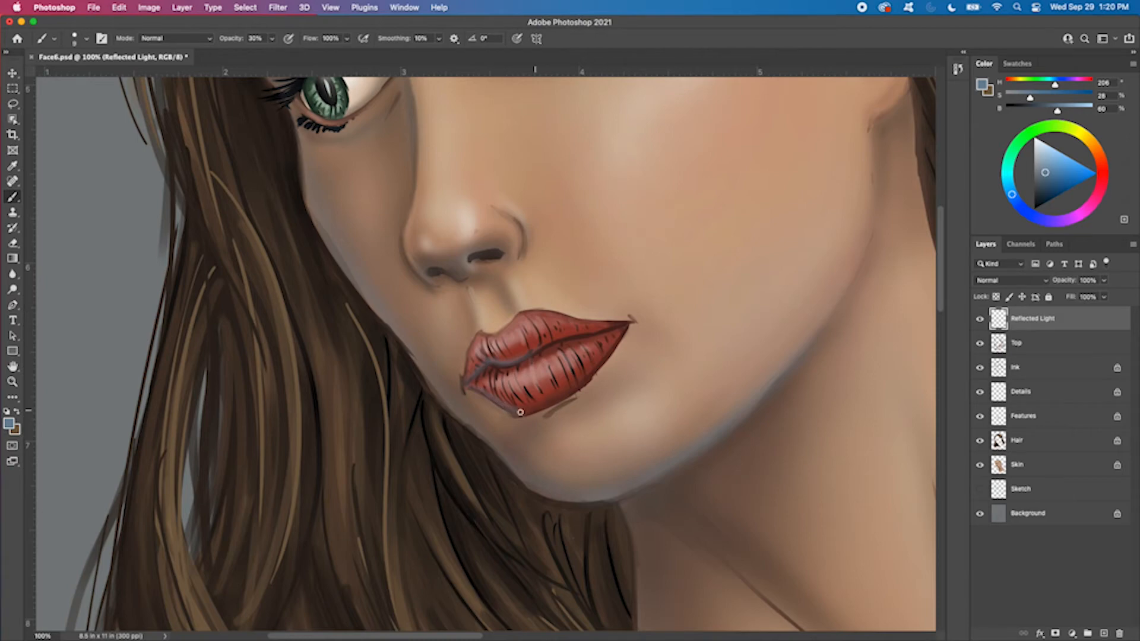
Paint blue reflected light along the lower edge of the bottom lip, varying the brush between 20 px and 9 px
key(bracketright)
key(bracketright)
key(bracketright)
mouse_move(471, 390)
mouse_down()
mouse_move(532, 410)
mouse_move(591, 371)
mouse_up()
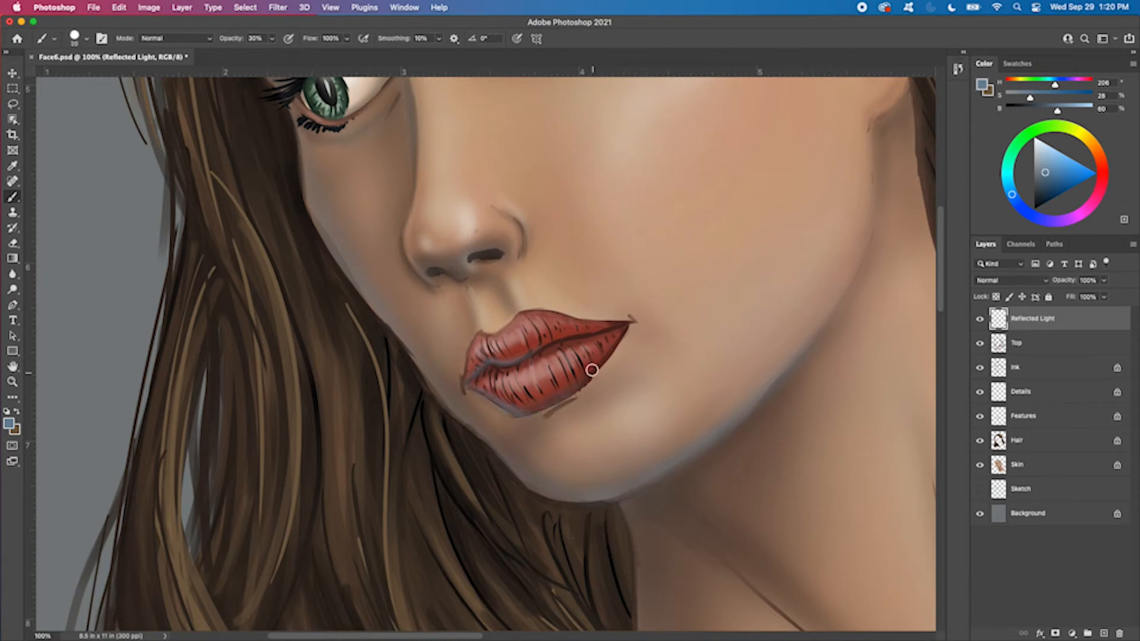
drag(515, 412, 588, 383)
key(bracketleft)
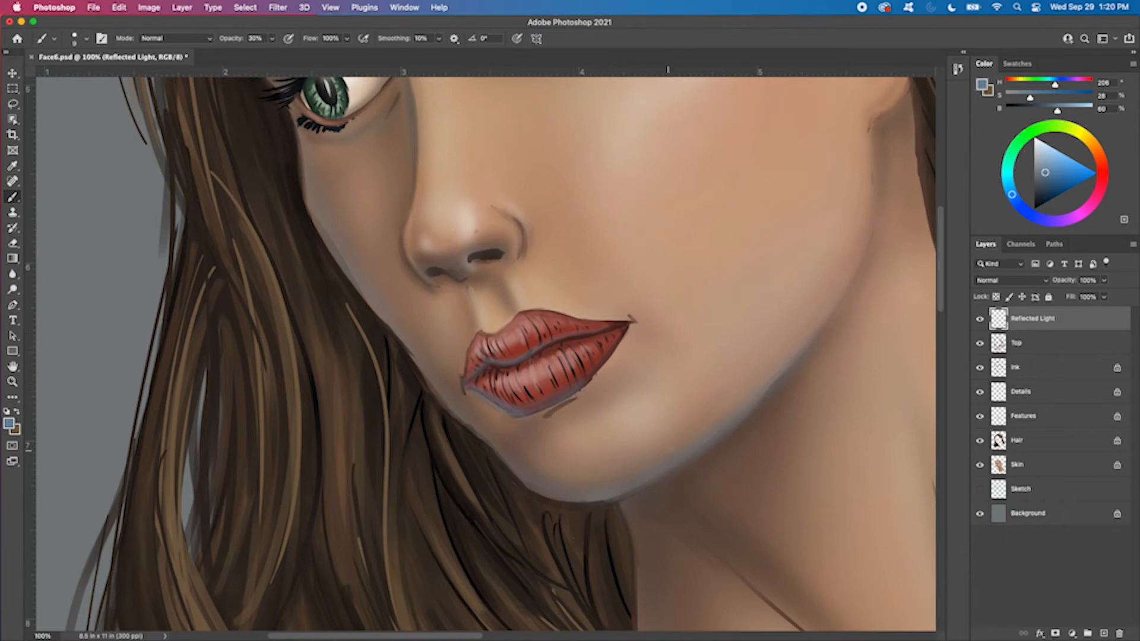
Soften the reflected light around the lower lip with a 175 px eraser at 20% opacity
key(super+minus)
key(super+minus)
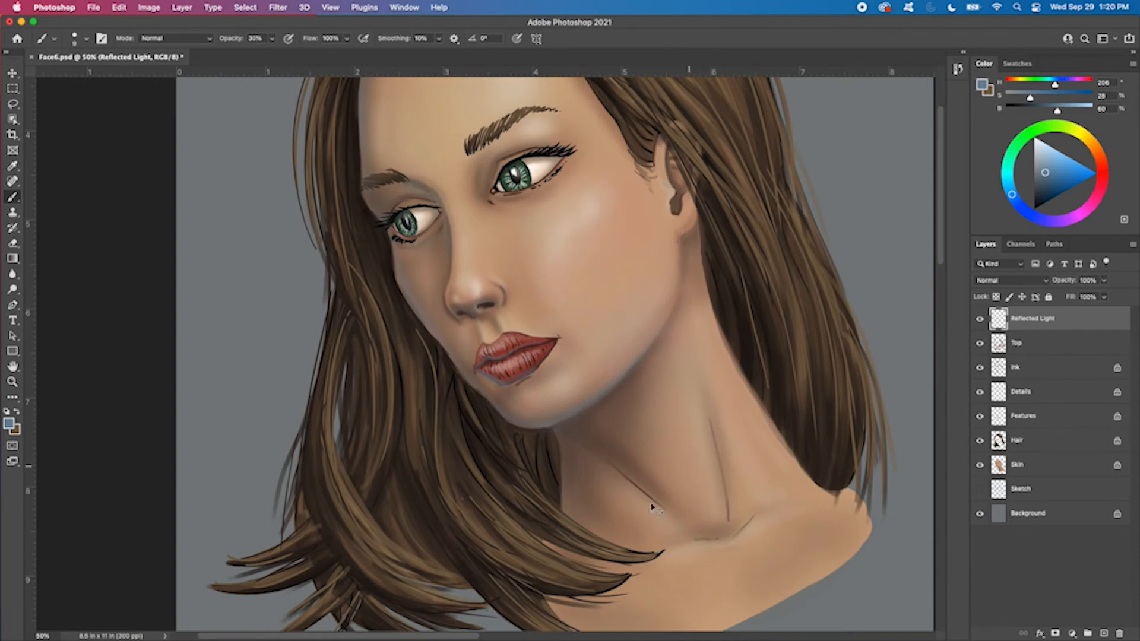
key(super+plus)
key(super+plus)
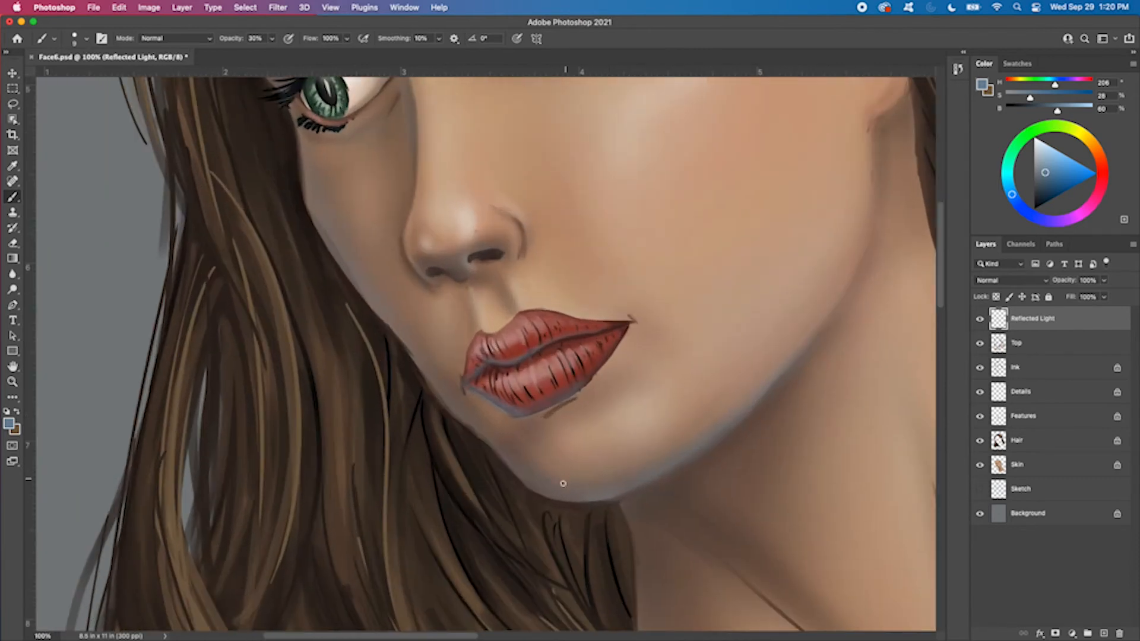
key(e)
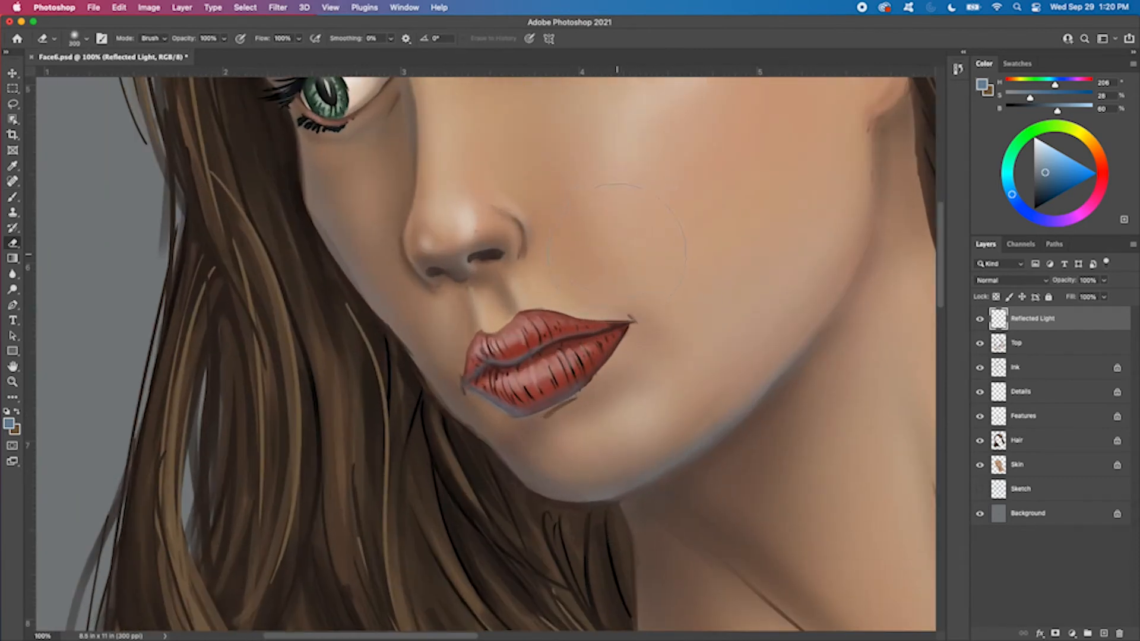
key(2)
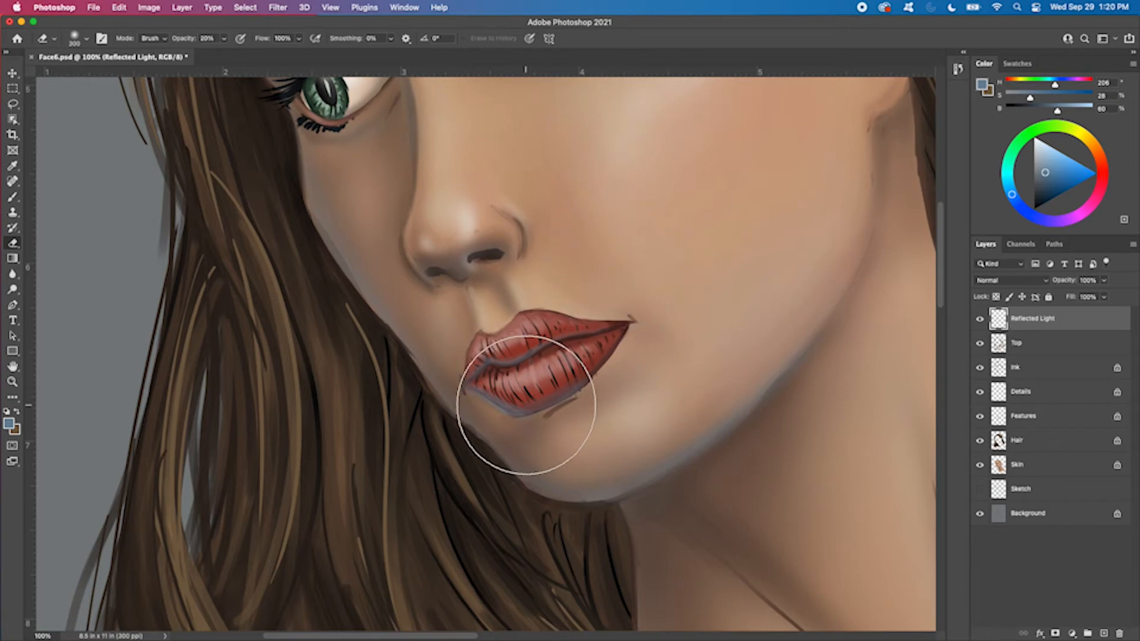
key(bracketleft)
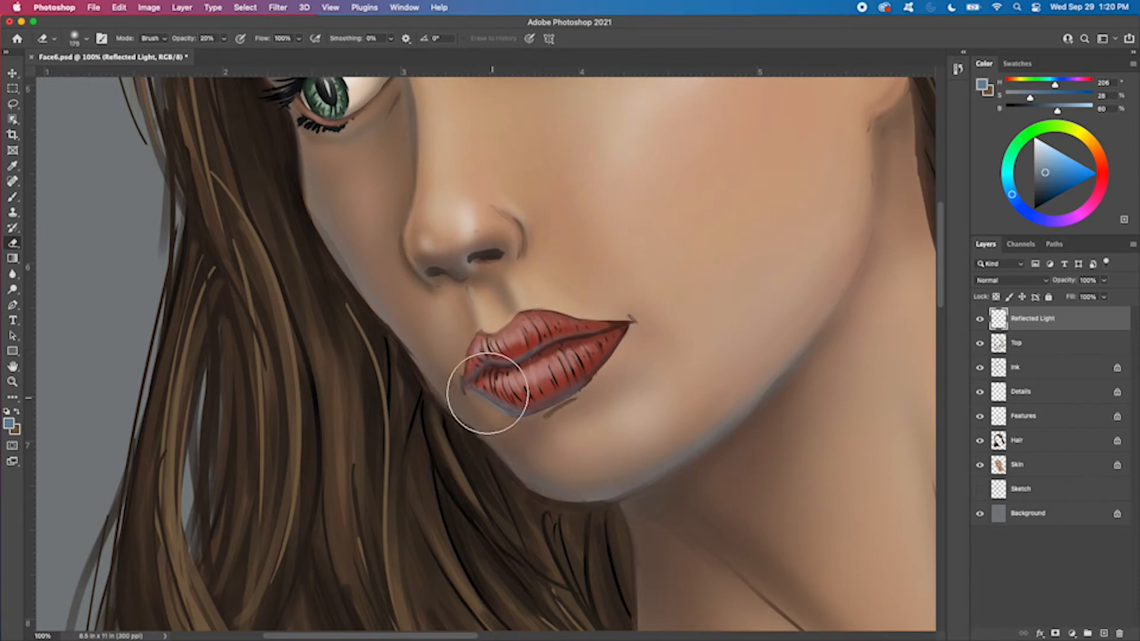
mouse_move(496, 402)
mouse_down()
mouse_move(584, 372)
mouse_move(532, 404)
mouse_move(483, 397)
mouse_move(585, 330)
mouse_move(505, 387)
mouse_up()
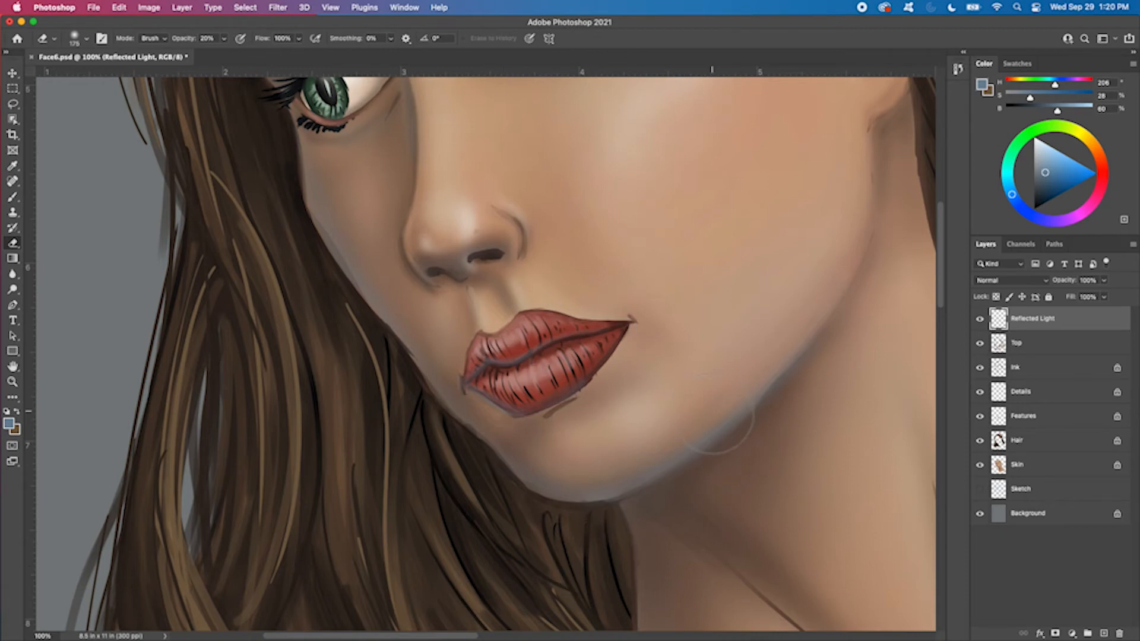
key(super+minus)
drag(766, 396, 645, 522)
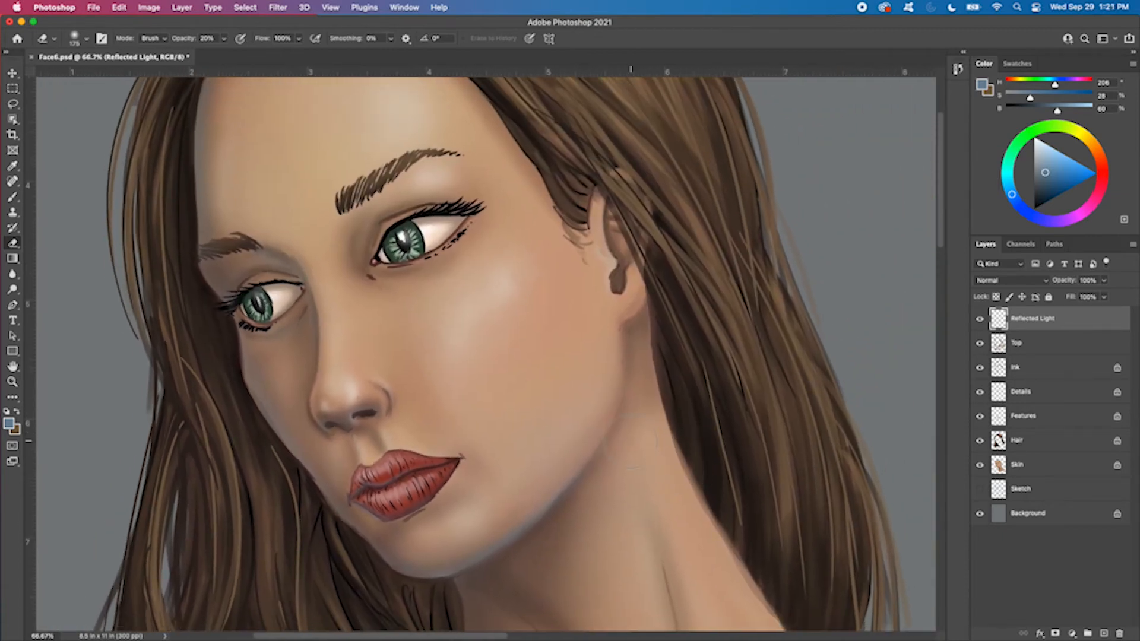
Paint blue reflected light over the neck shadow from below the chin toward the throat with a 45 px brush
key(b)
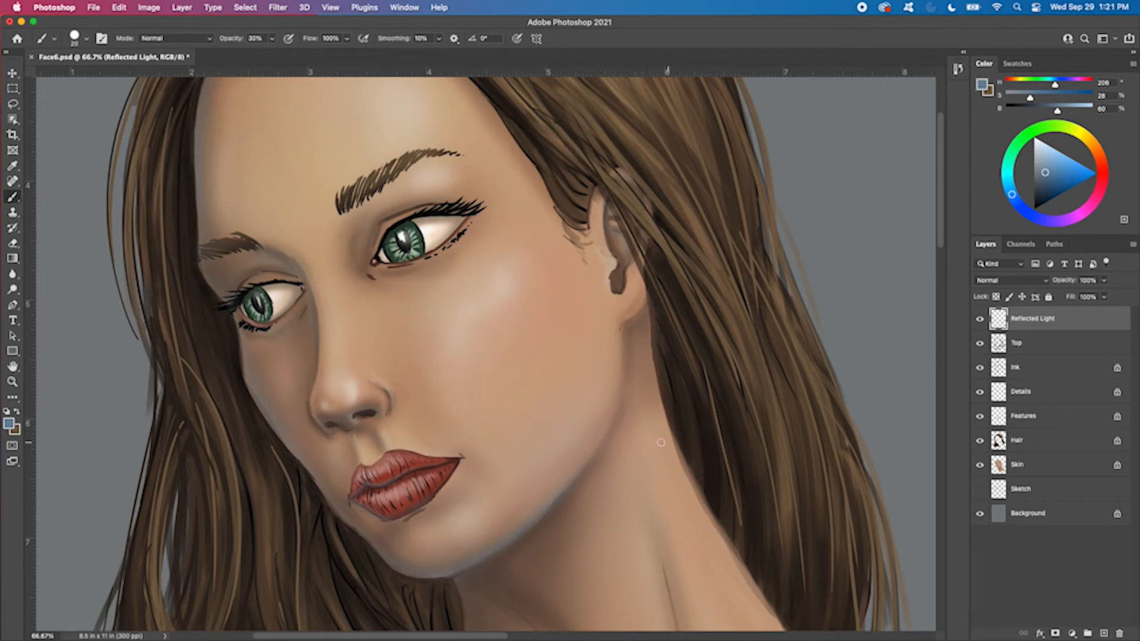
drag(606, 494, 601, 281)
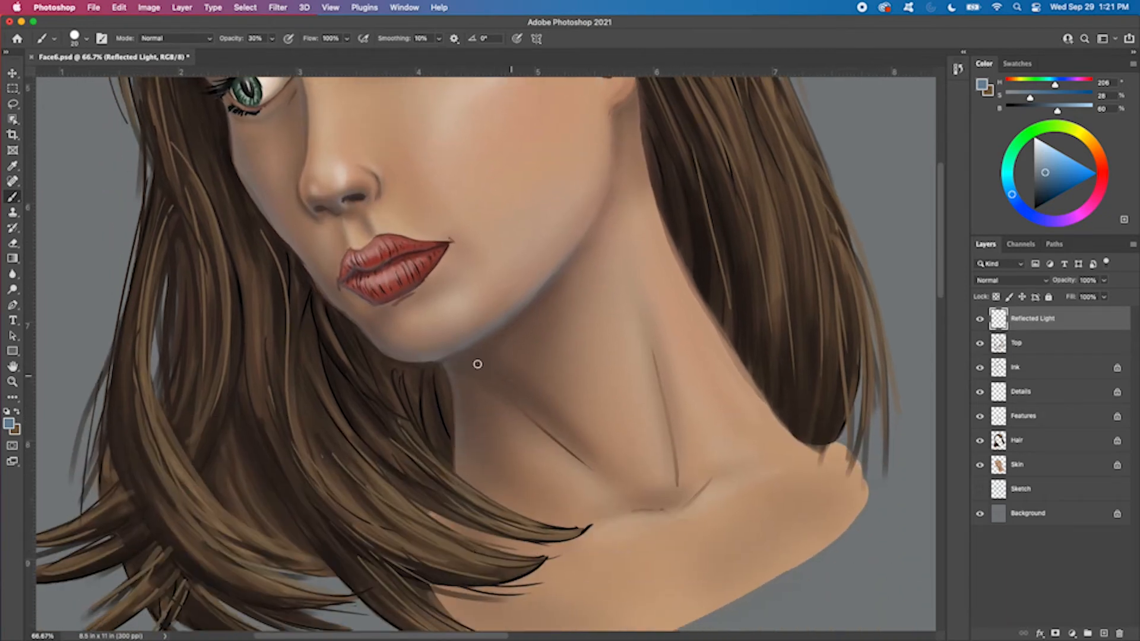
key(bracketright)
key(bracketright)
key(bracketright)
key(bracketright)
drag(452, 360, 614, 486)
drag(468, 363, 611, 482)
key(super+minus)
key(super+minus)
key(super+plus)
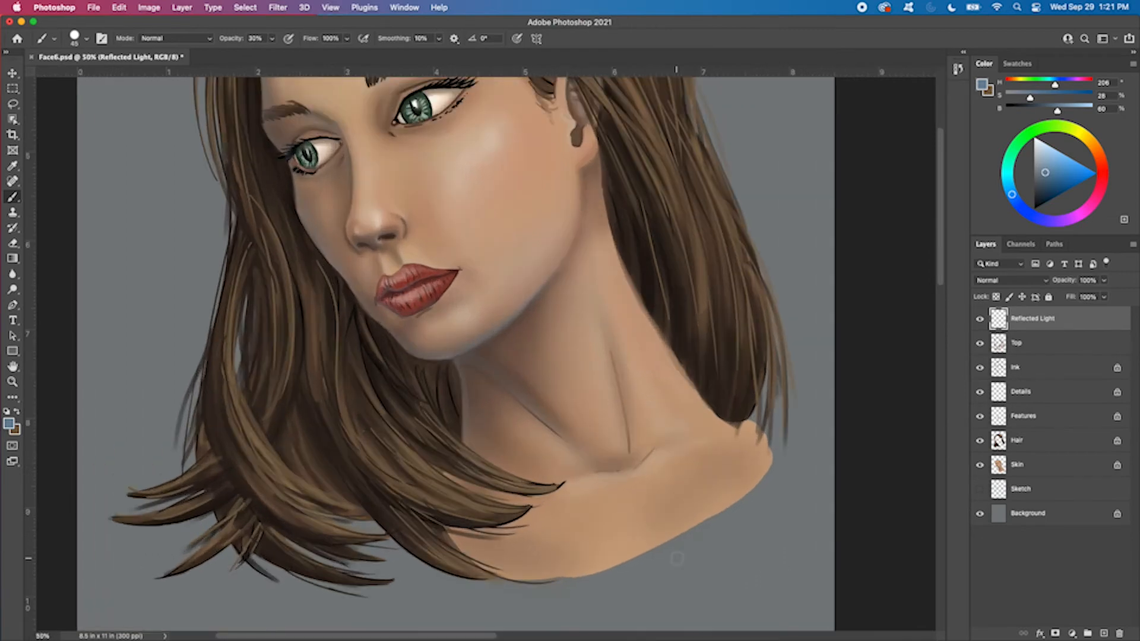
Paint blue reflected light into the dark hair along the far side of the forehead with an 80 px brush
scroll(755, 438, left, 5)
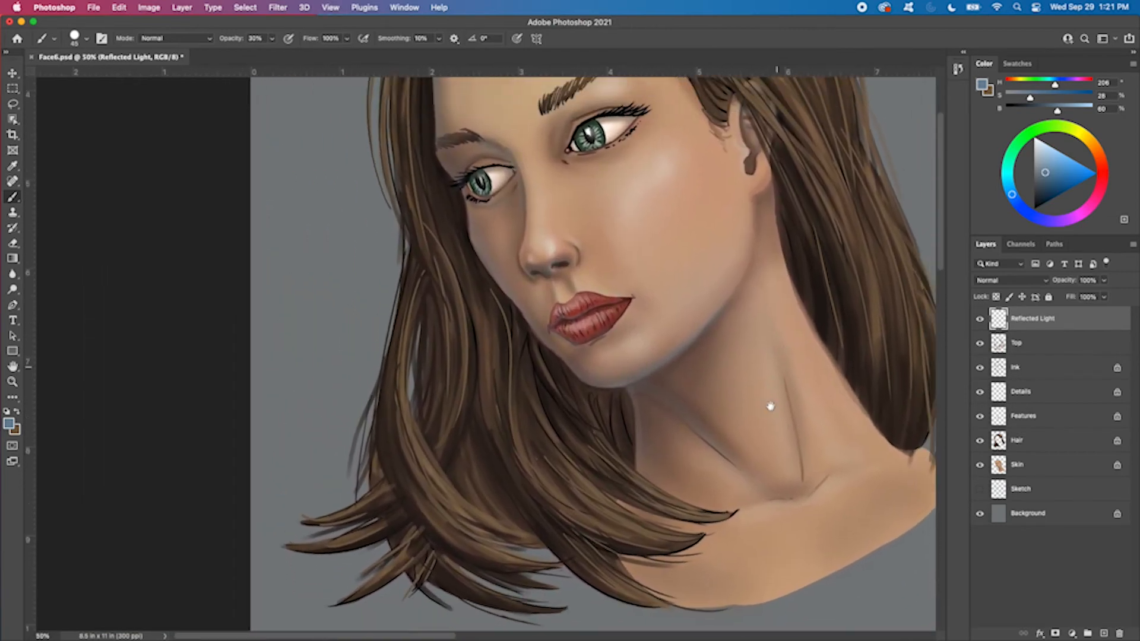
scroll(768, 402, up, 5)
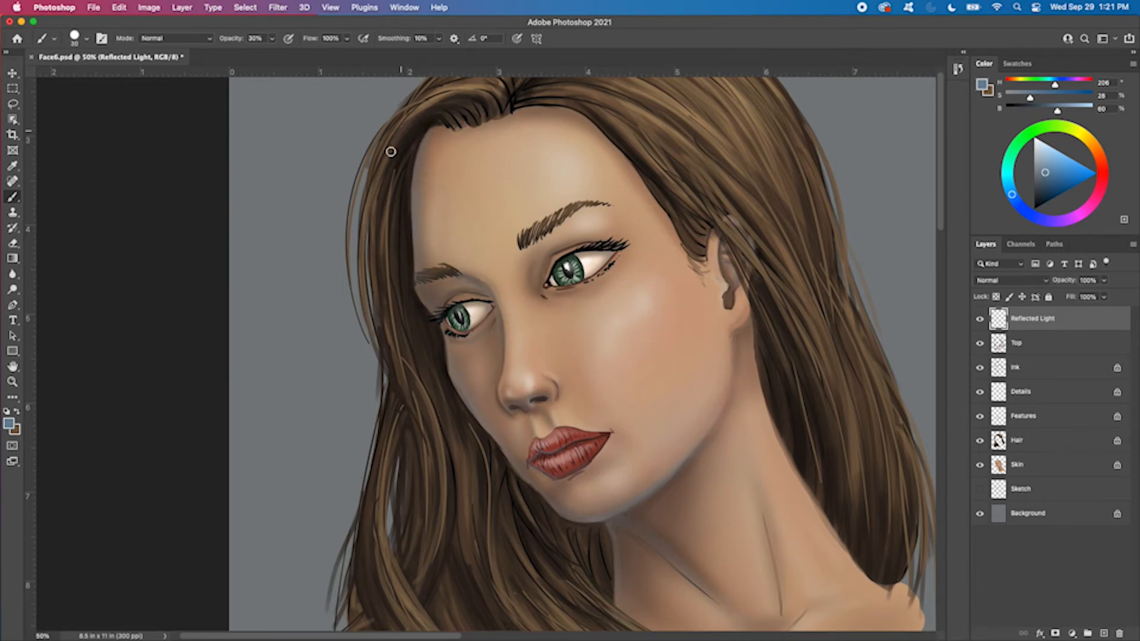
key(bracketleft)
key(bracketleft)
key(bracketleft)
key(bracketleft)
key(bracketright)
key(bracketright)
key(bracketright)
key(bracketright)
key(bracketright)
key(bracketright)
key(bracketright)
drag(440, 119, 402, 307)
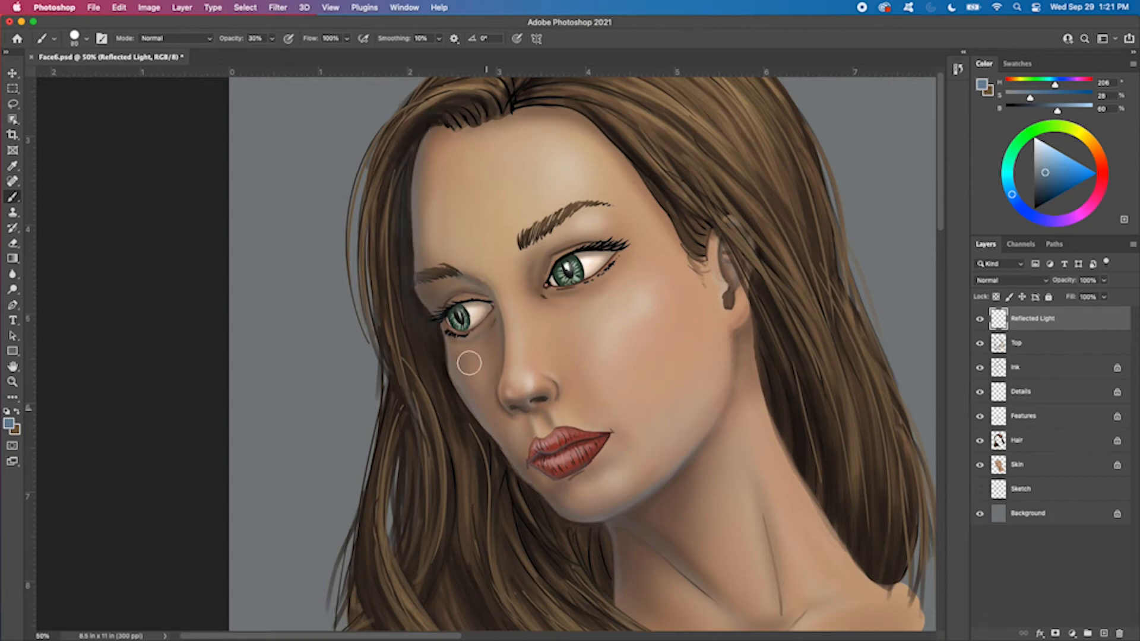
Paint broad blue reflected light into the shadowed hair behind the neck with the brush enlarged to 175 px
key(bracketright)
key(bracketright)
key(bracketright)
key(bracketright)
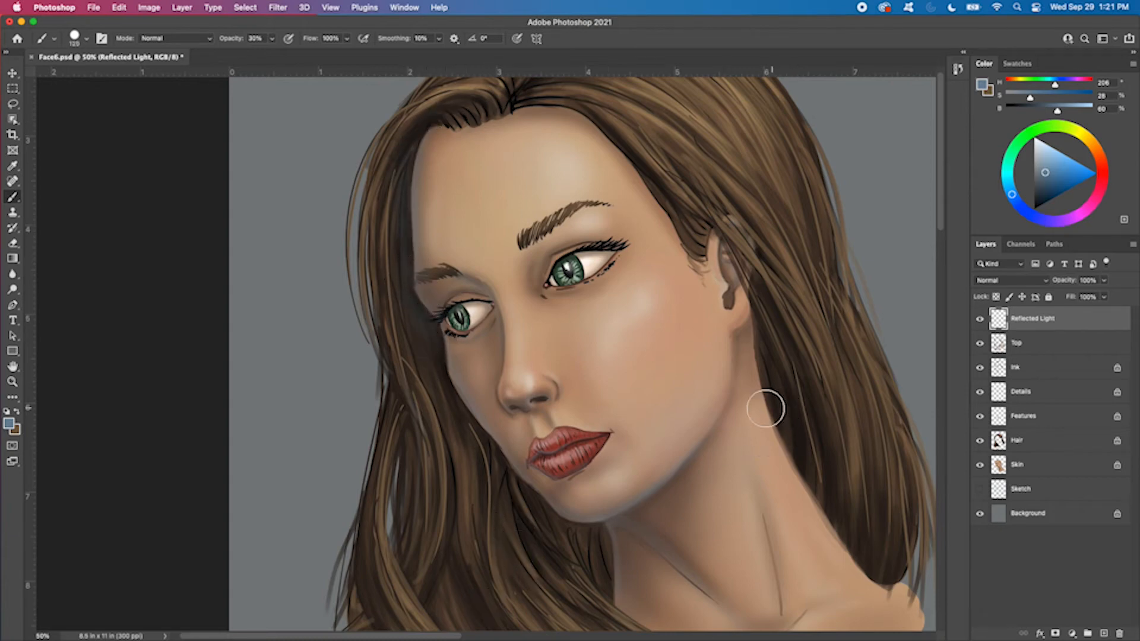
drag(711, 444, 631, 265)
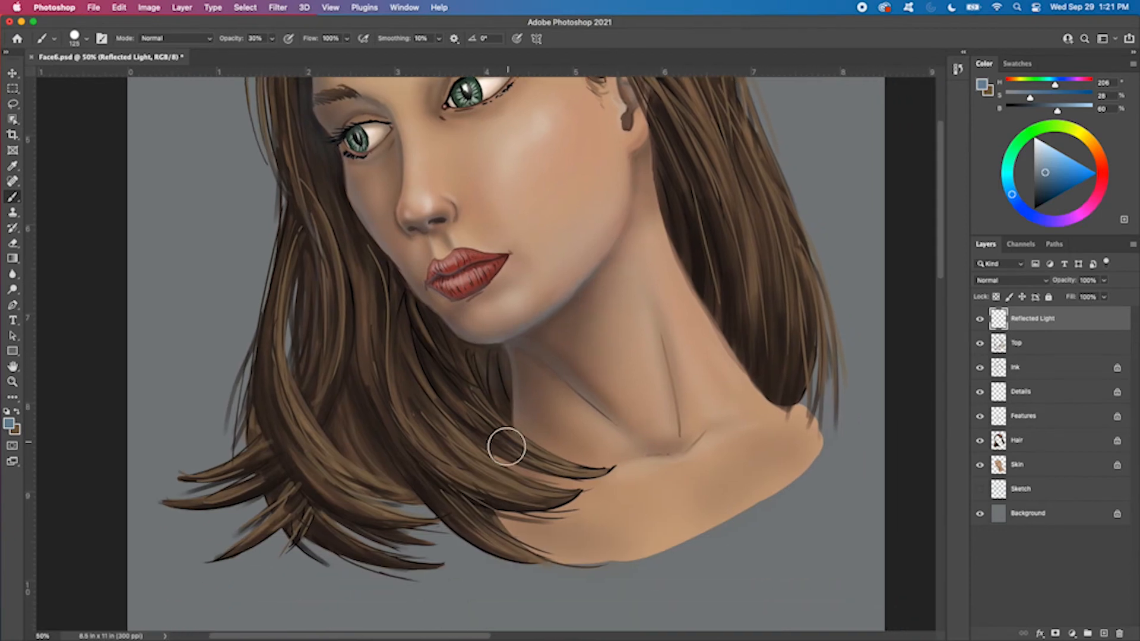
drag(668, 428, 526, 521)
key(bracketleft)
key(bracketleft)
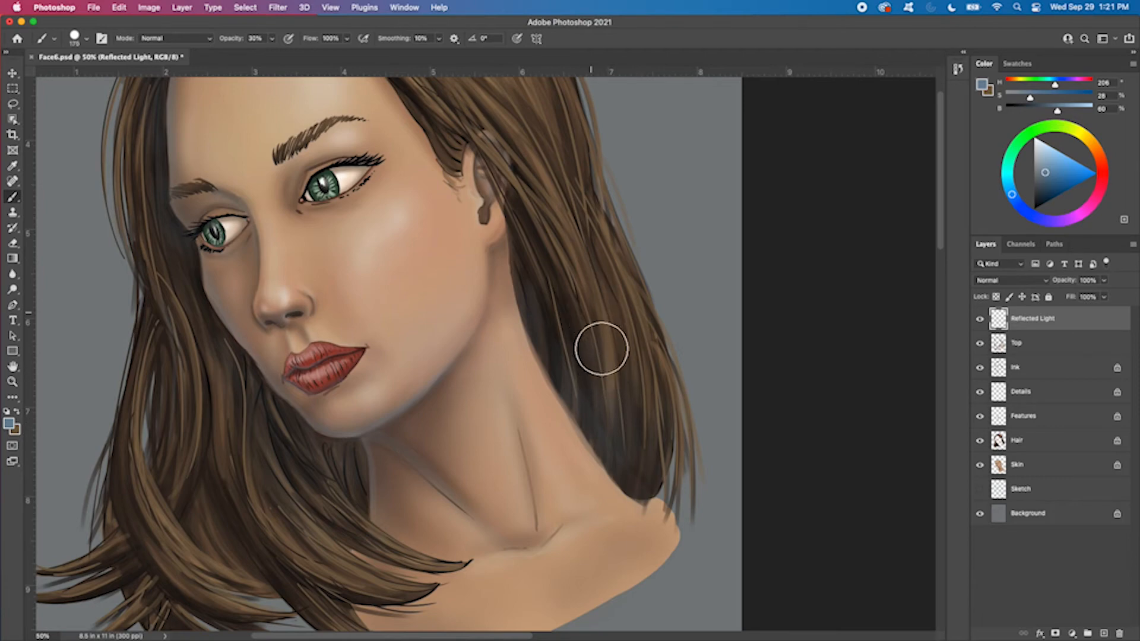
key(bracketright)
key(bracketright)
key(bracketright)
key(bracketright)
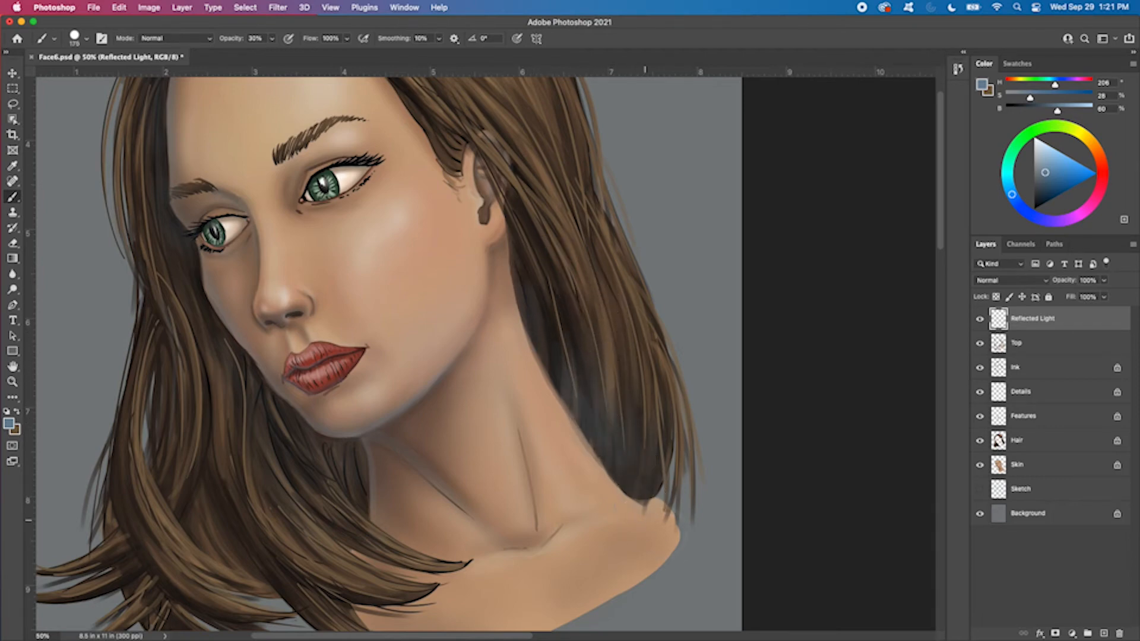
Try a hard round eraser tip, and set the eraser to the Soft Round Pressure Opacity and Flow preset
key(e)
right_click(630, 320)
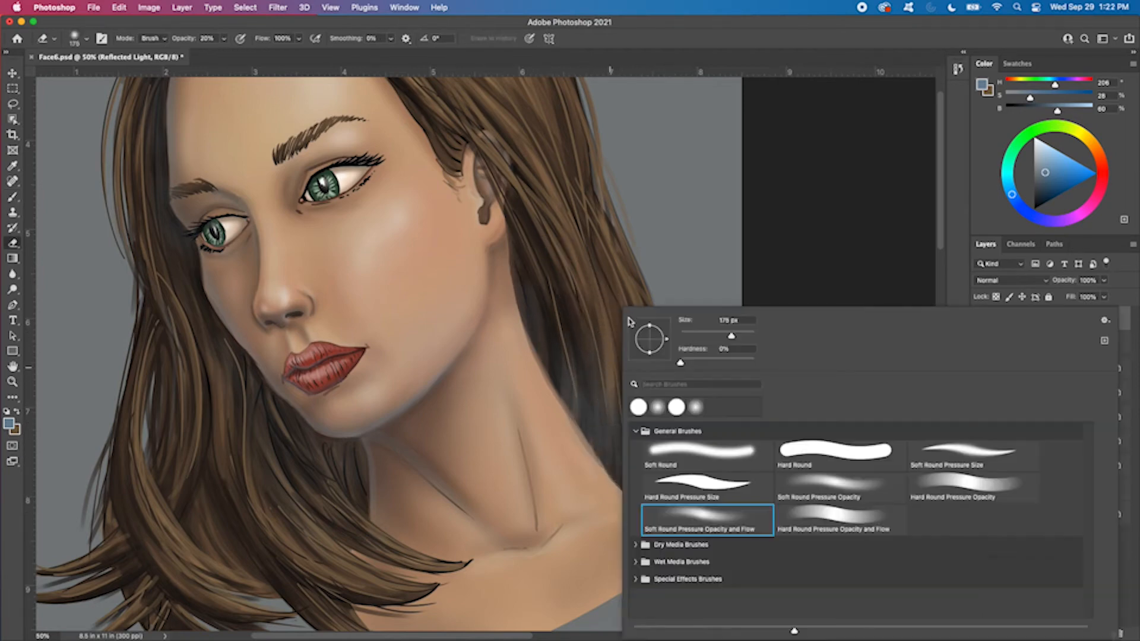
click(789, 447)
key(Return)
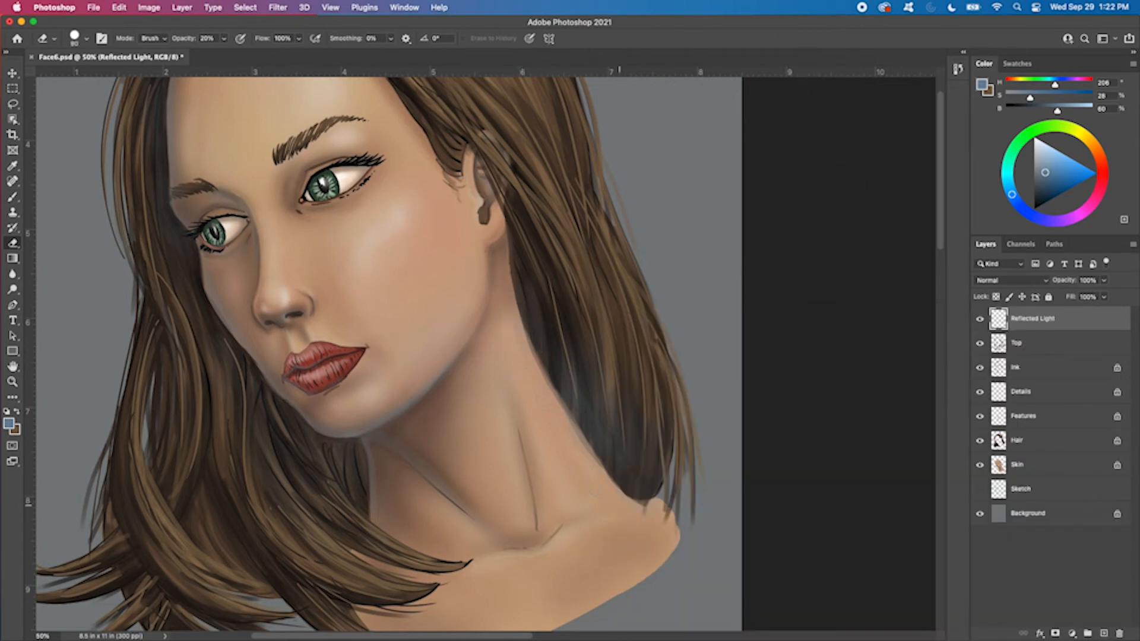
drag(657, 241, 719, 270)
right_click(732, 267)
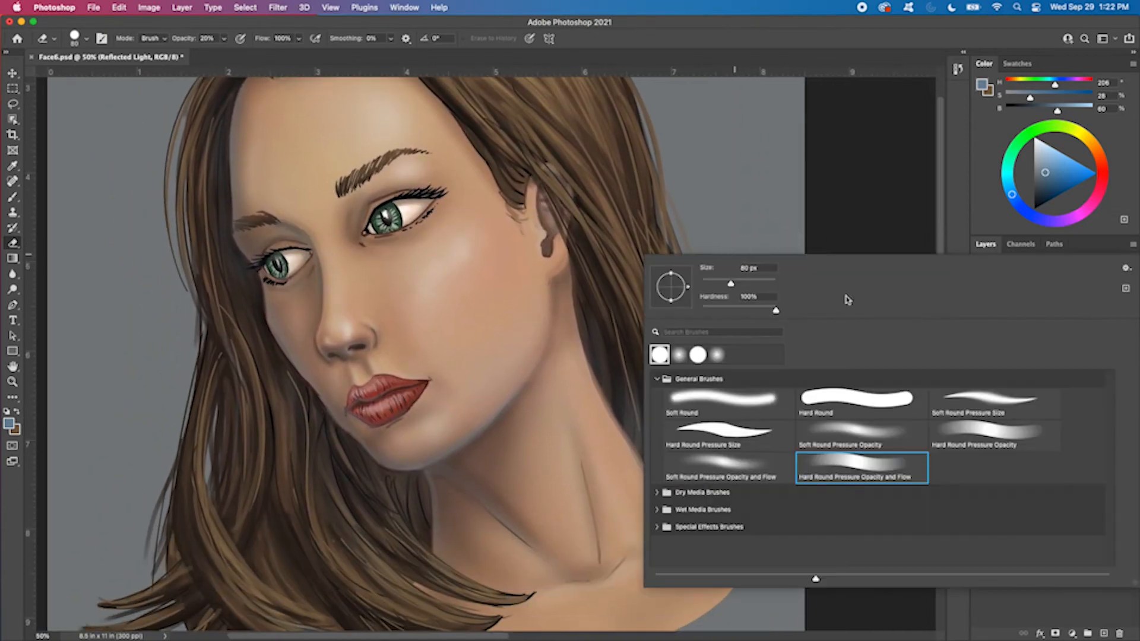
click(728, 466)
key(Return)
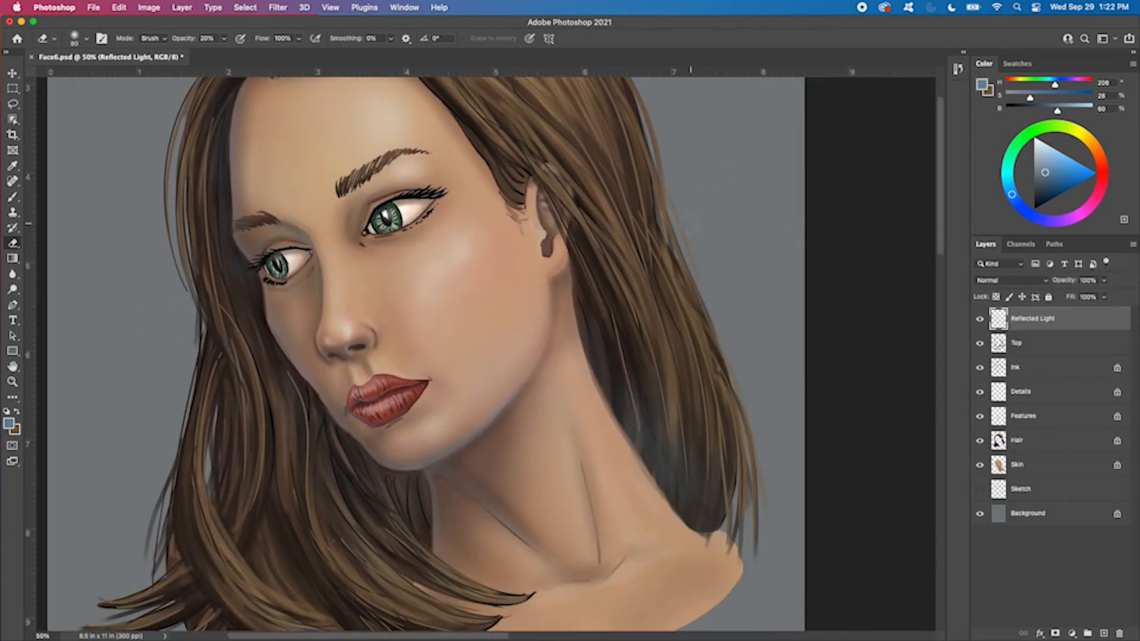
Fade the reflected light in the hair behind the neck with a 700 px soft eraser, and reduce the eraser to 100 px
key(bracketright)
key(bracketright)
key(bracketright)
key(bracketright)
key(bracketright)
key(bracketright)
key(bracketright)
key(bracketright)
key(bracketright)
key(bracketright)
key(bracketright)
key(bracketright)
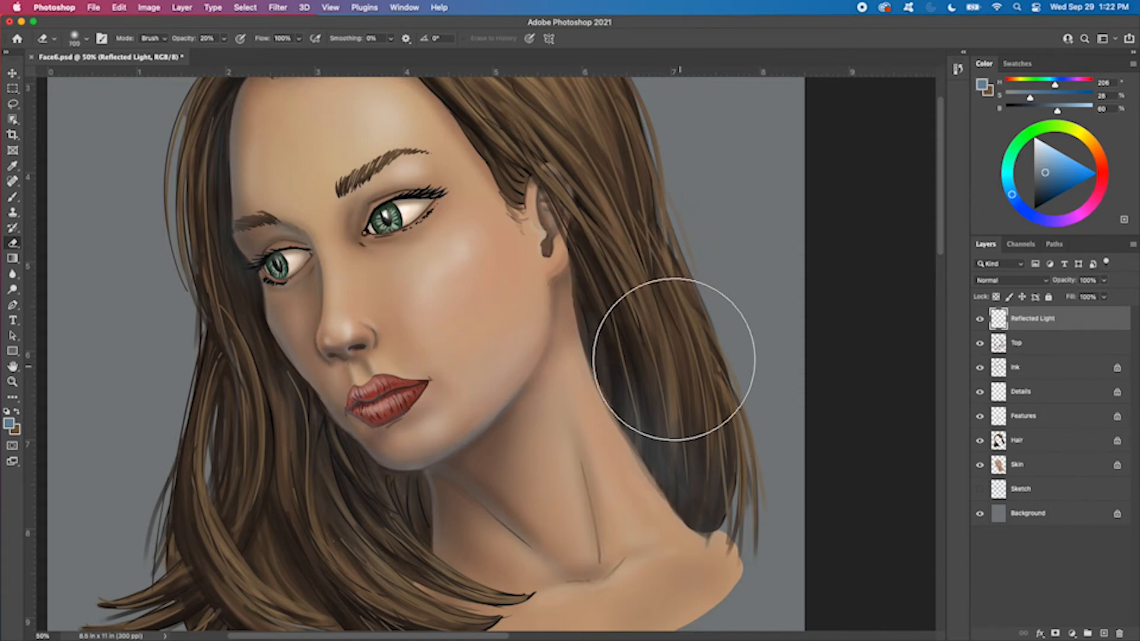
mouse_move(674, 359)
mouse_down()
mouse_move(701, 425)
mouse_move(665, 389)
mouse_move(733, 457)
mouse_move(721, 480)
mouse_move(691, 399)
mouse_move(739, 500)
mouse_move(681, 357)
mouse_move(669, 250)
mouse_move(708, 437)
mouse_move(745, 479)
mouse_move(693, 349)
mouse_move(704, 502)
mouse_move(676, 324)
mouse_up()
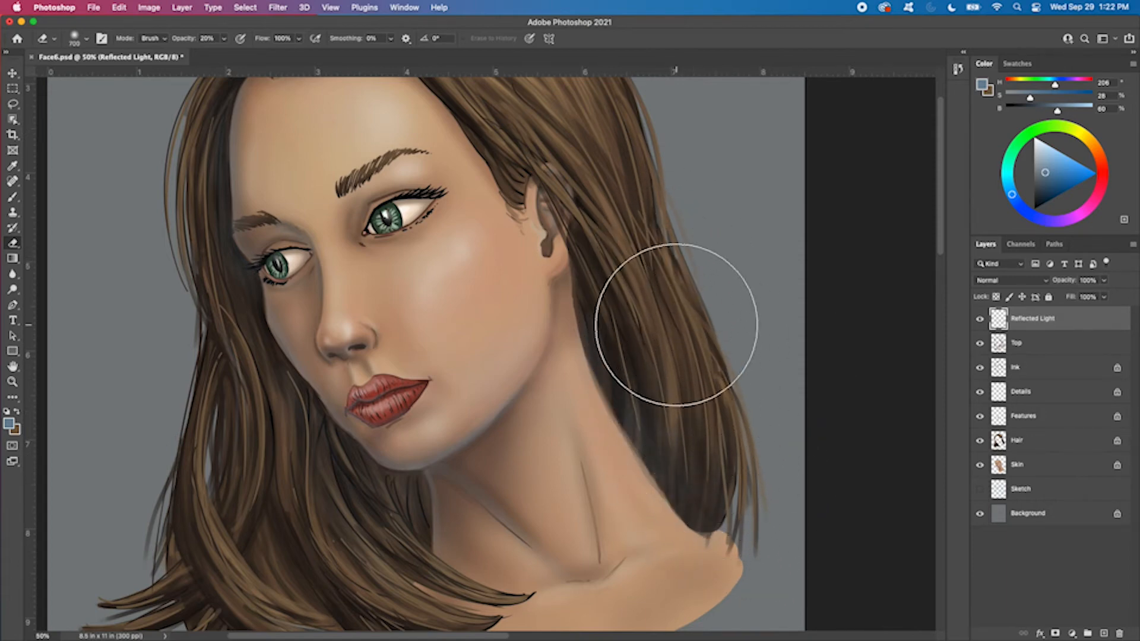
key(bracketleft)
key(bracketleft)
key(bracketleft)
key(bracketleft)
key(bracketleft)
key(bracketleft)
key(bracketleft)
key(bracketleft)
key(bracketleft)
key(bracketleft)
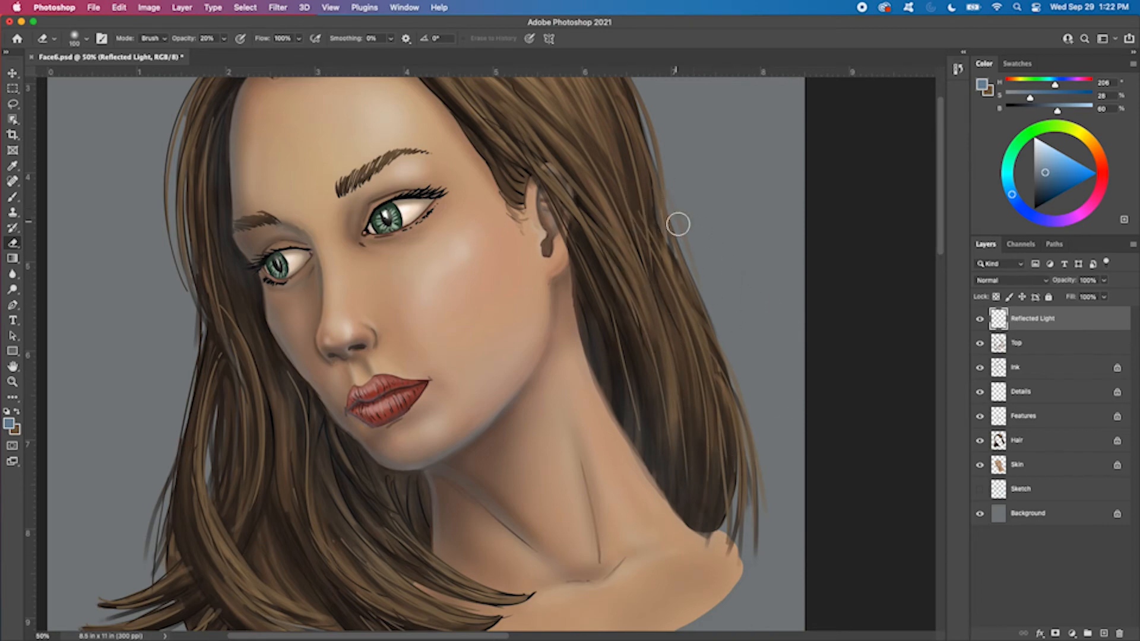
Paint blue reflected light into the hair roots above the forehead, reducing the brush to 45 px
mouse_move(678, 224)
mouse_down()
mouse_move(750, 351)
mouse_move(781, 311)
mouse_move(781, 269)
mouse_move(793, 307)
mouse_up()
key(b)
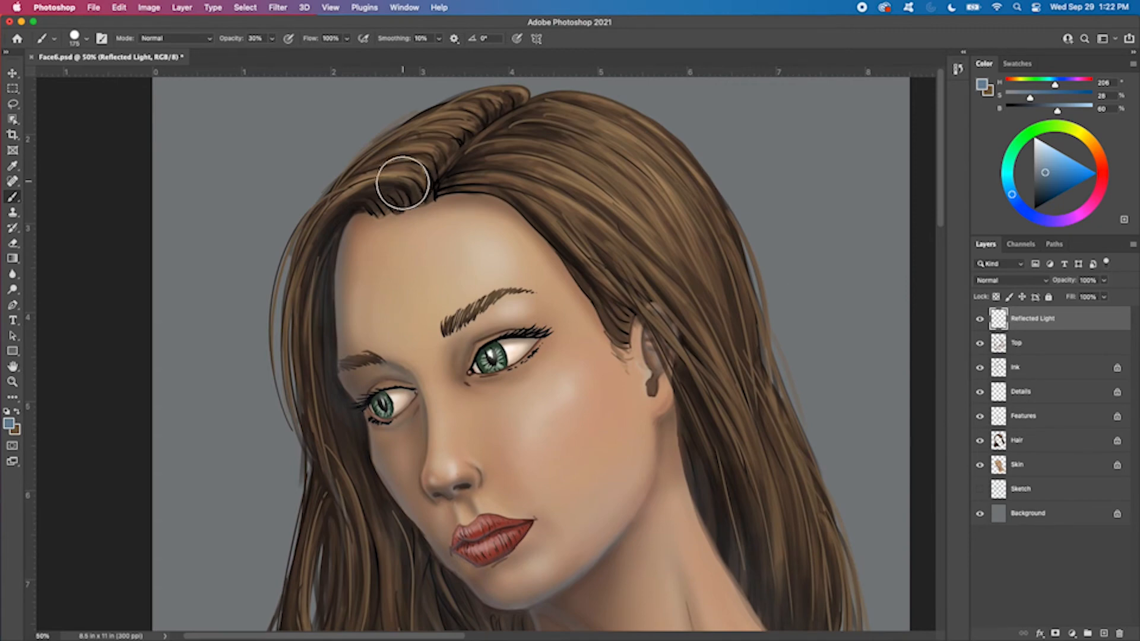
key(bracketleft)
key(bracketleft)
key(bracketleft)
key(bracketleft)
key(bracketleft)
key(bracketleft)
key(bracketleft)
key(bracketleft)
key(bracketleft)
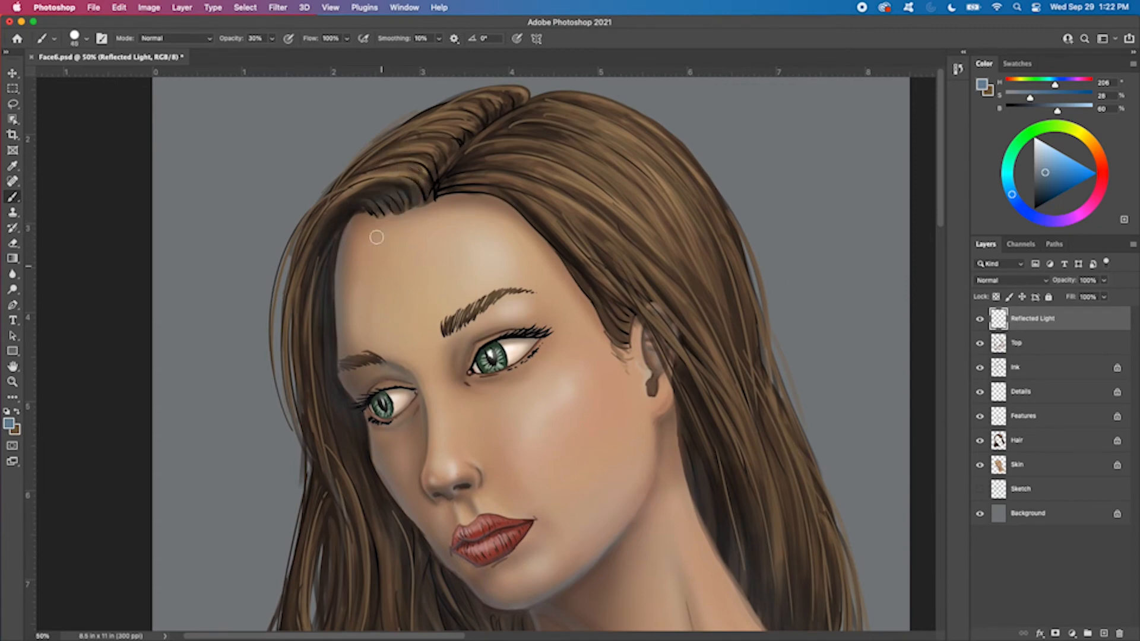
scroll(736, 196, down, 4)
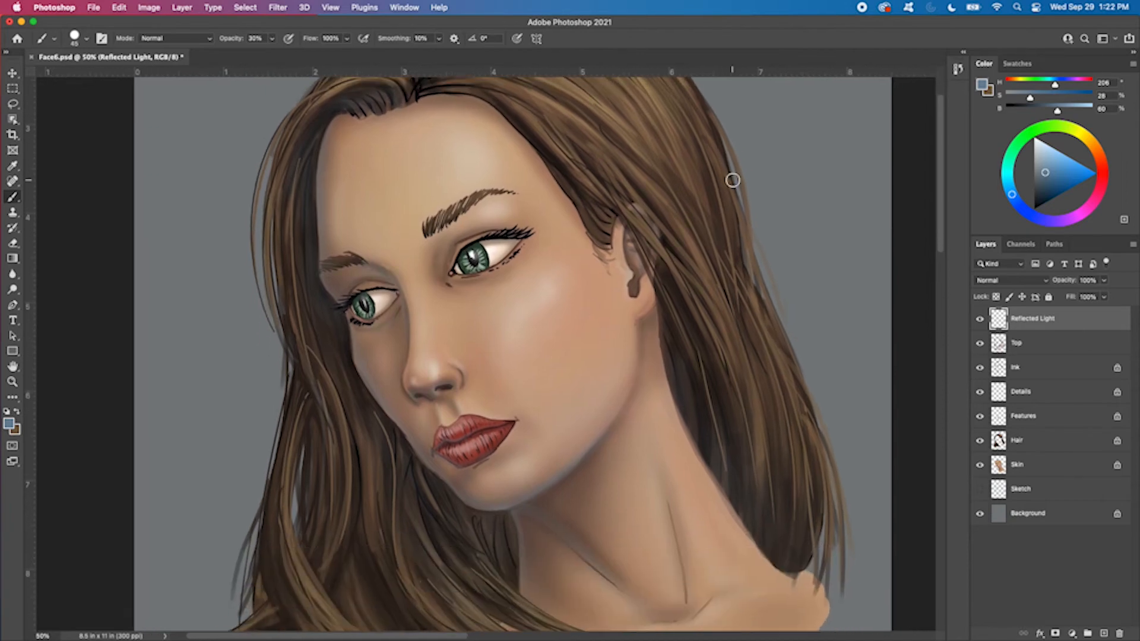
Toggle the Reflected Light layer's visibility repeatedly to compare the portrait with and without it
click(980, 320)
click(979, 321)
click(980, 321)
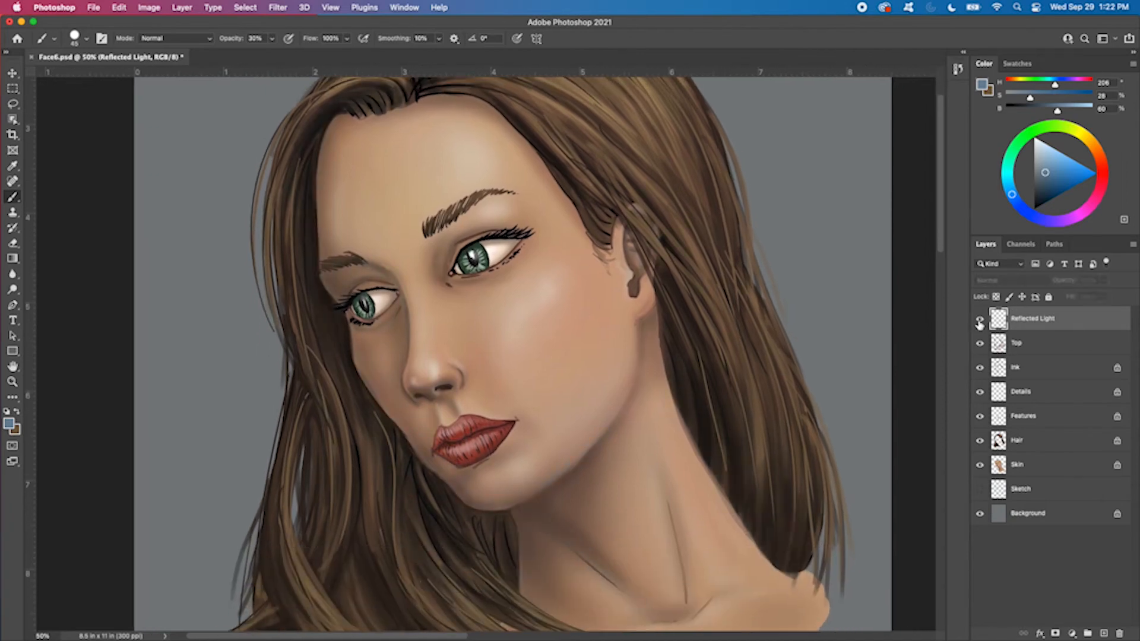
click(979, 322)
click(980, 321)
click(979, 321)
click(979, 321)
click(980, 321)
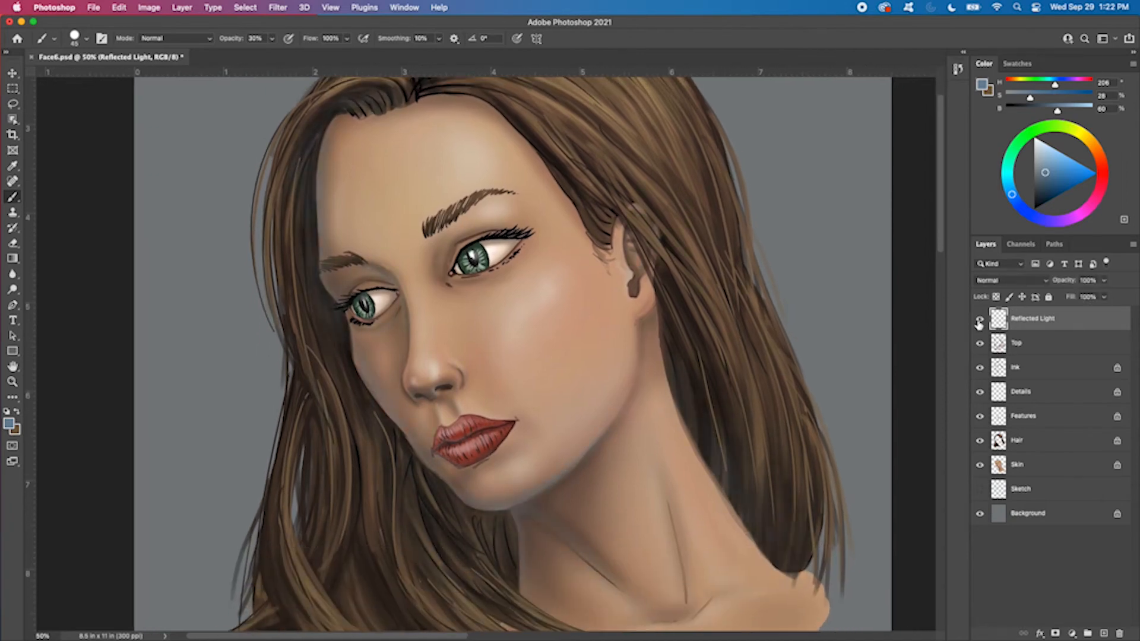
Paint faint blue reflected light over the inner part of the eye nearest the ear, enlarging the brush to 30 px
key(super+equal)
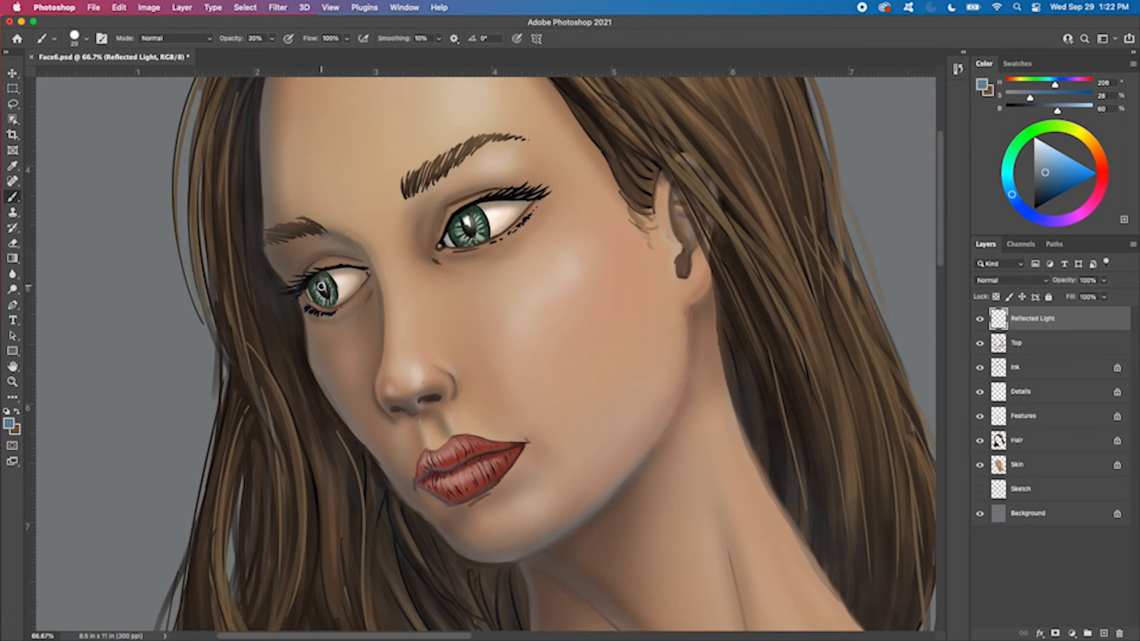
key(super+equal)
key(super+equal)
drag(311, 311, 595, 339)
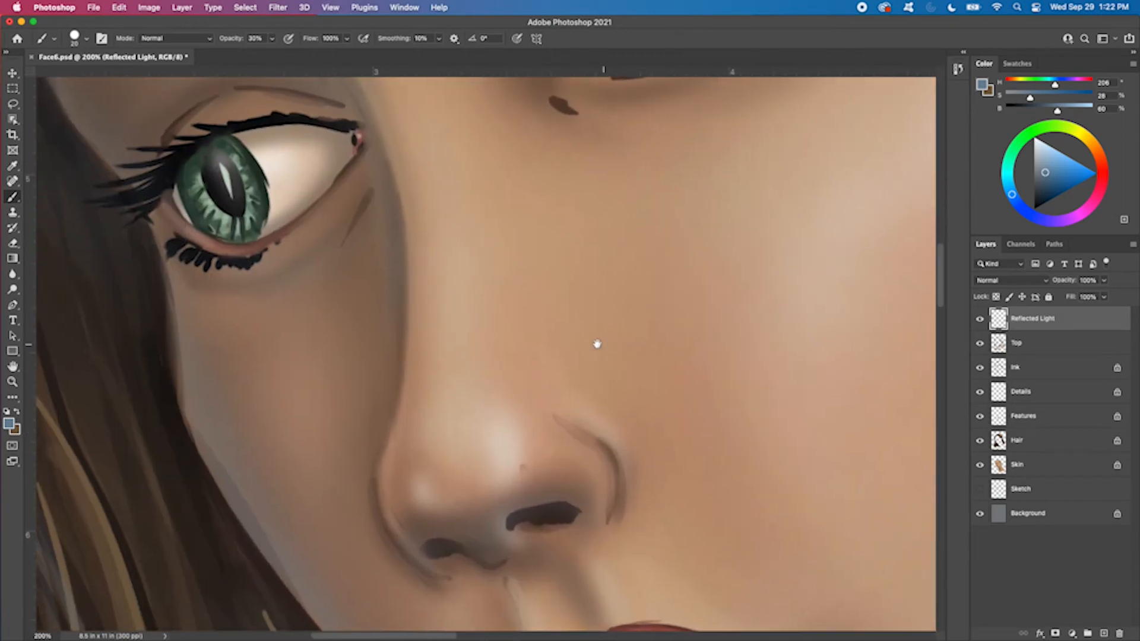
key(super+minus)
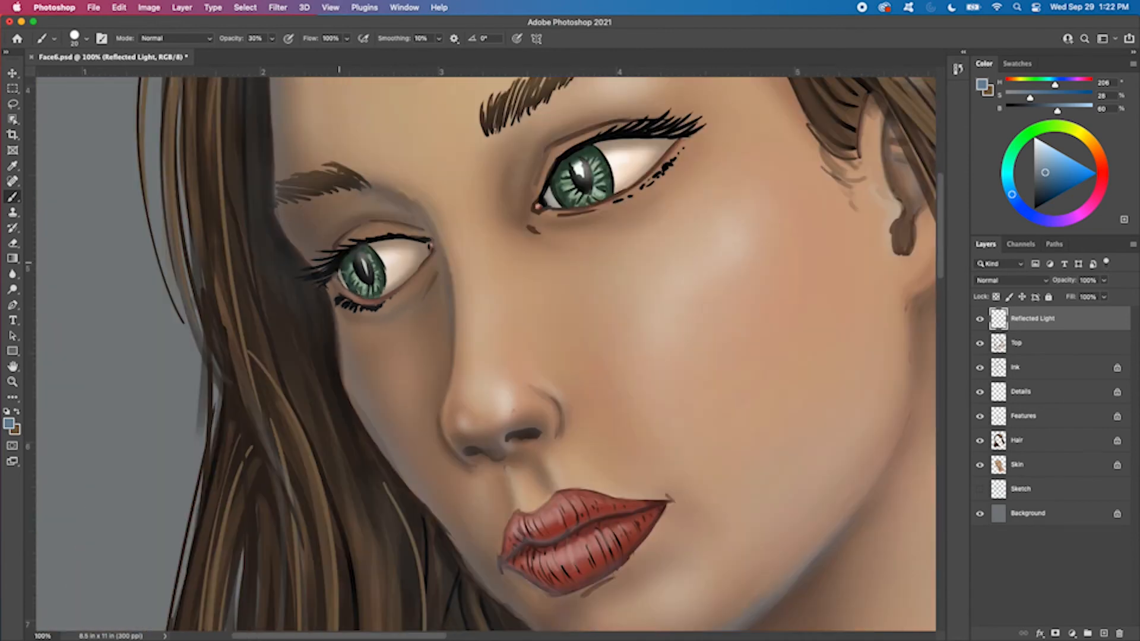
key(bracketleft)
key(bracketleft)
key(bracketright)
drag(561, 170, 571, 208)
key(bracketright)
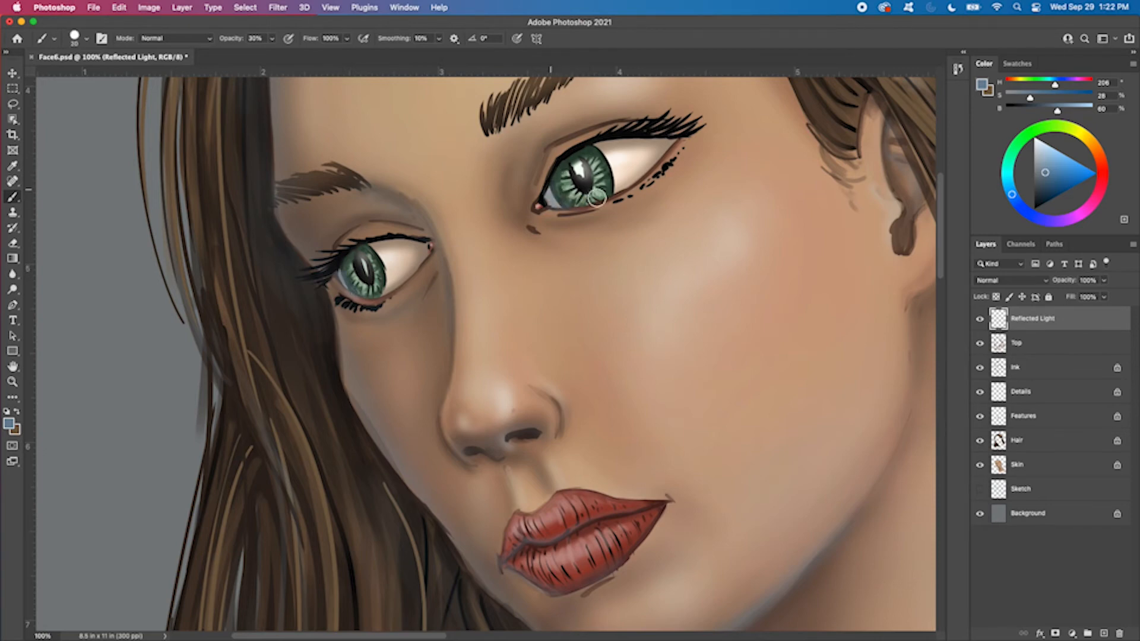
key(super+minus)
key(super+minus)
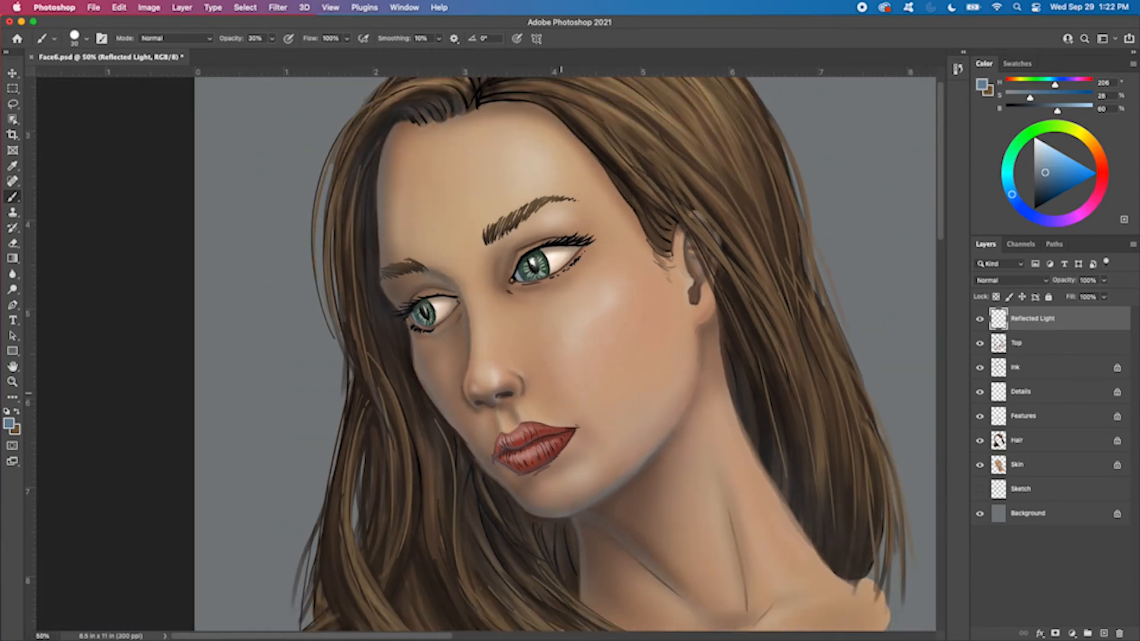
mouse_move(549, 401)
mouse_down()
mouse_move(564, 436)
mouse_move(641, 300)
mouse_move(601, 292)
mouse_move(514, 386)
mouse_up()
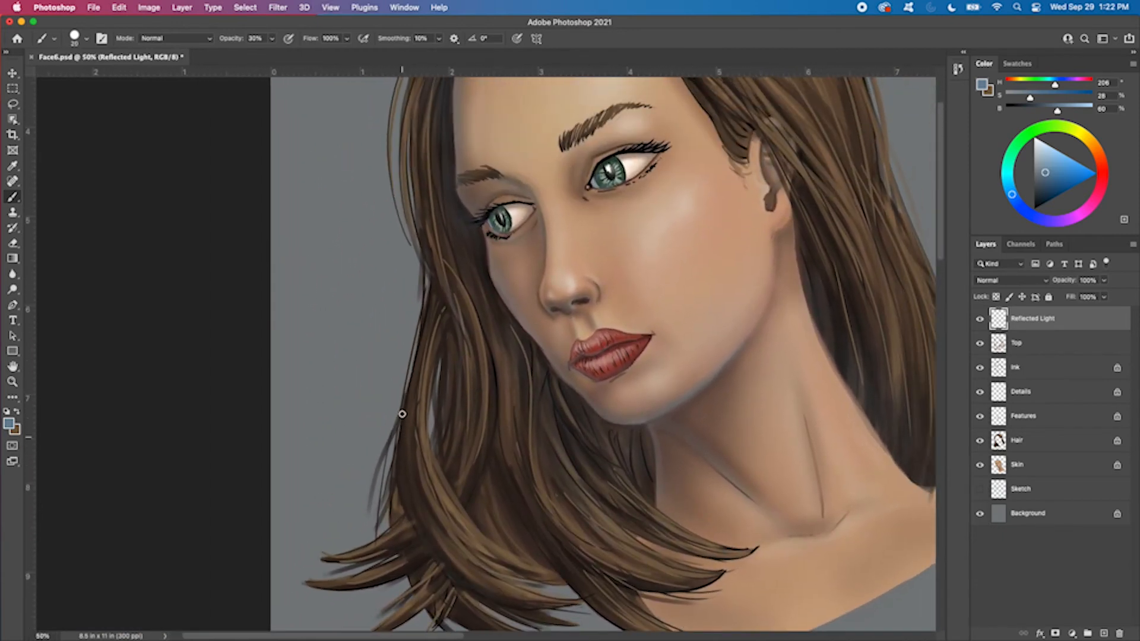
Paint blue reflected light along the long hair strands on the far side of the face with 25 px and 20 px brushes
key(])
mouse_move(525, 602)
mouse_down()
mouse_move(437, 553)
mouse_move(410, 450)
mouse_up()
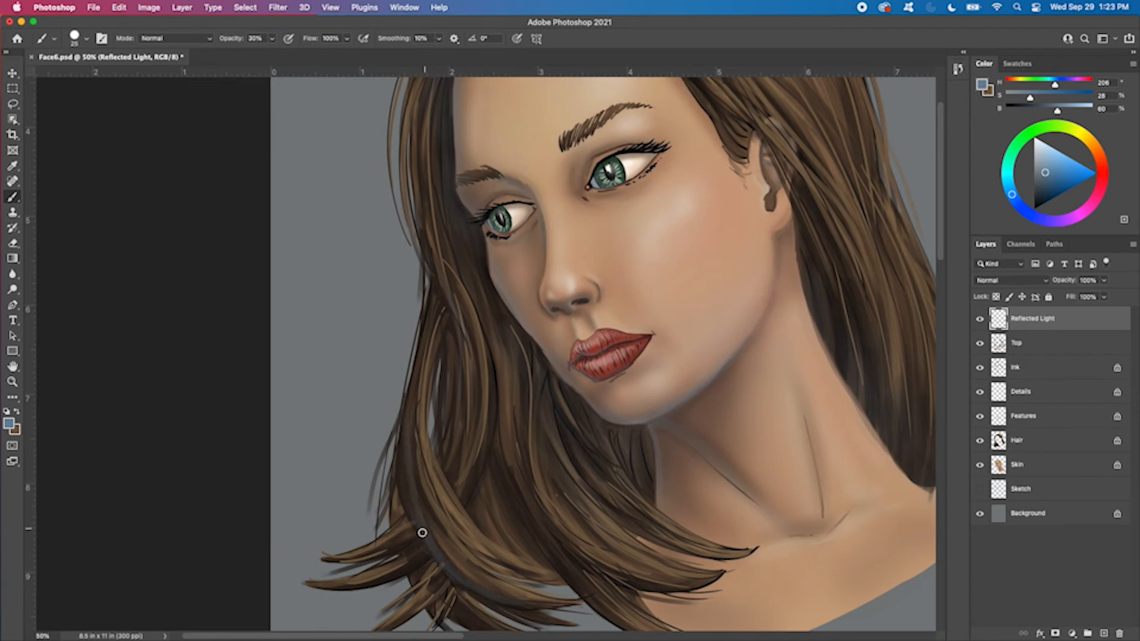
drag(422, 532, 430, 326)
key([)
drag(405, 489, 445, 263)
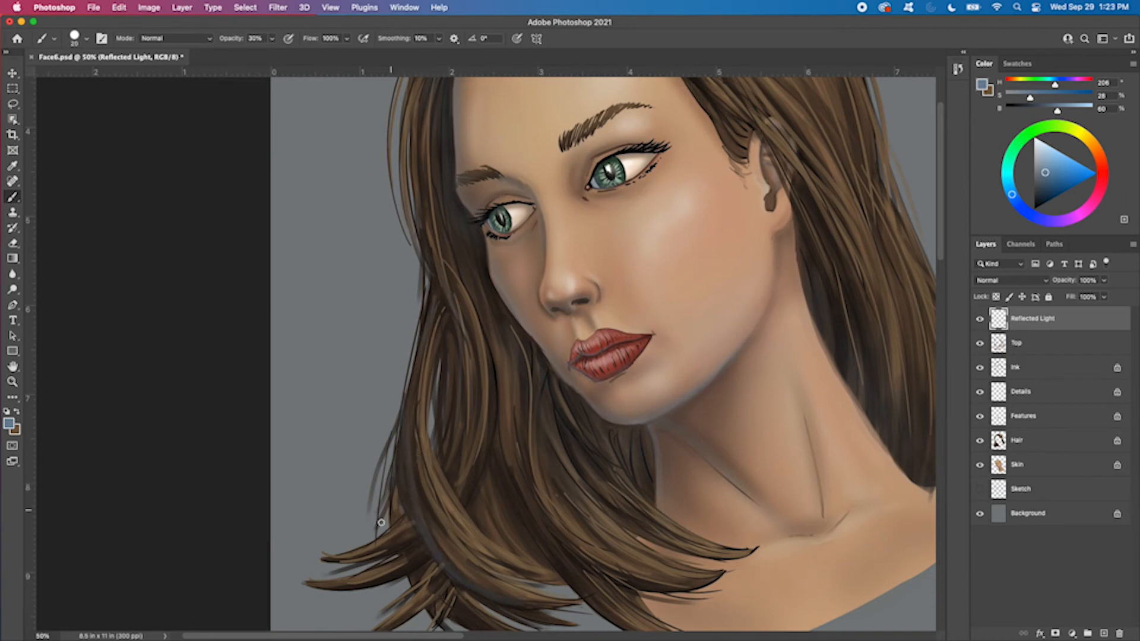
Add blue reflected light to the flipped hair tips below the far side of the face with a 15 px brush
key([)
drag(351, 587, 435, 549)
drag(606, 404, 617, 272)
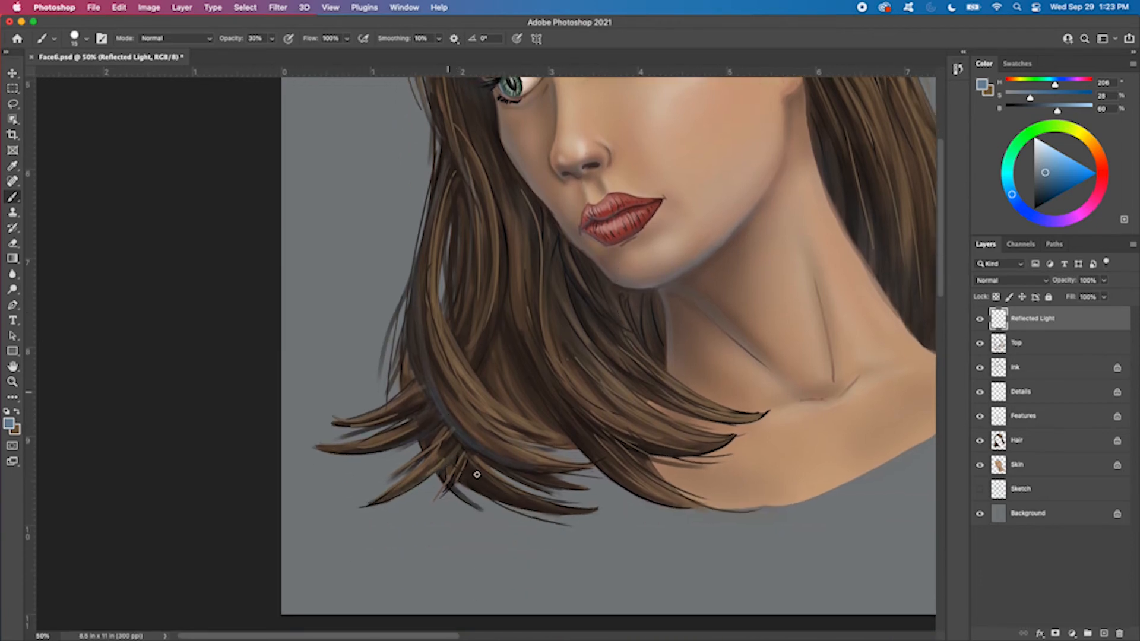
drag(454, 477, 592, 511)
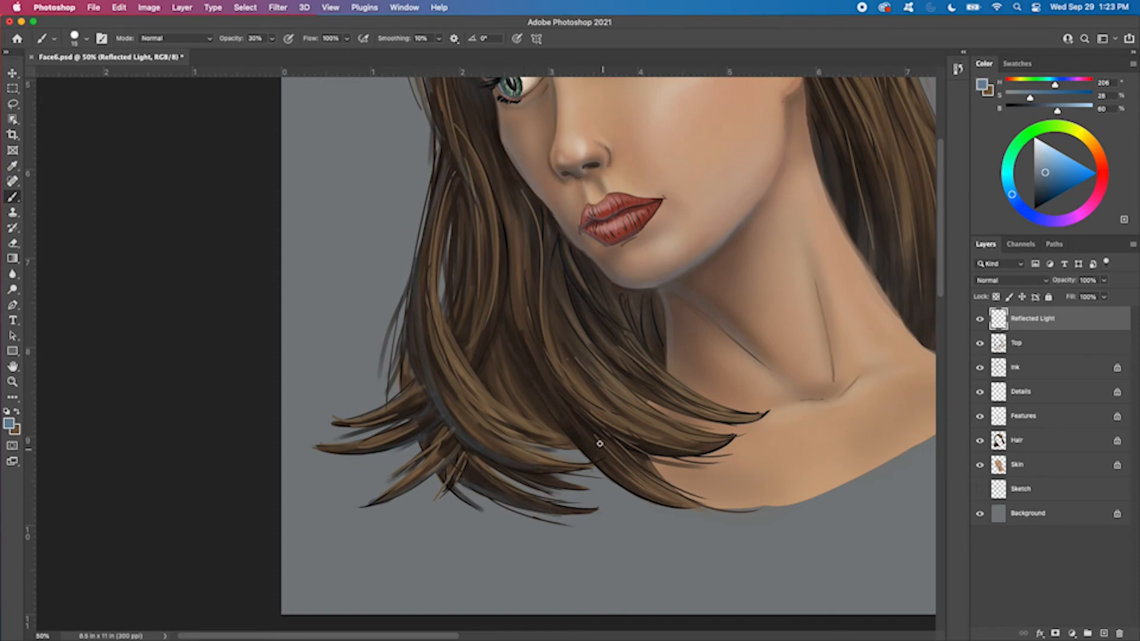
Paint blue reflected light into the dark hair strands sweeping over the chest with a 20 px brush
key(bracketright)
key(bracketright)
key(bracketleft)
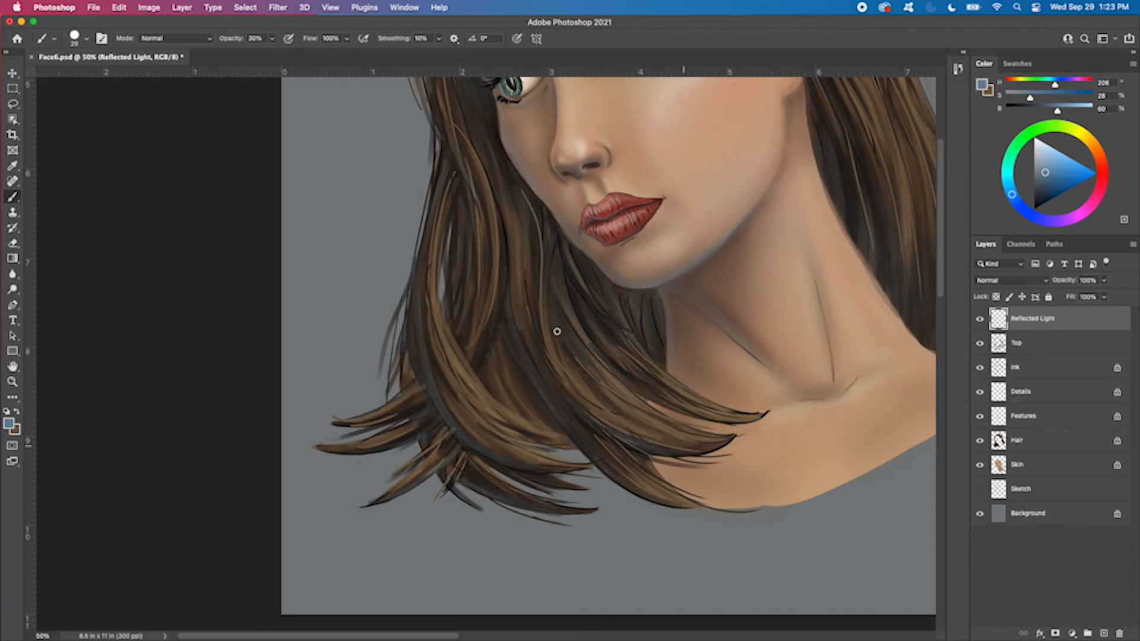
mouse_move(590, 427)
mouse_down()
mouse_move(653, 498)
mouse_move(695, 499)
mouse_up()
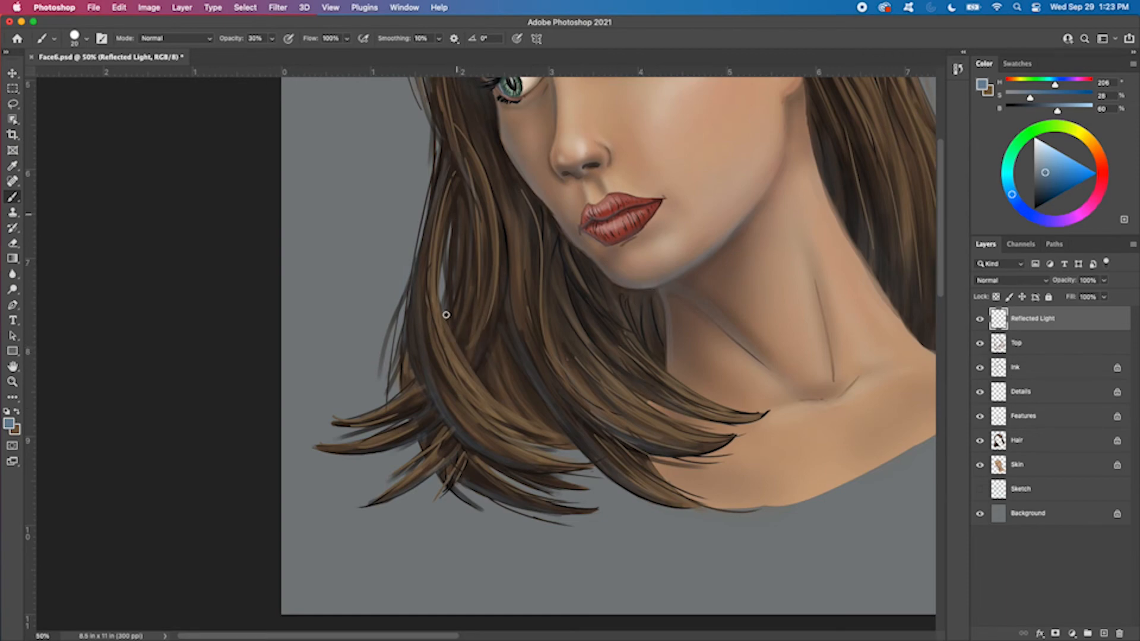
Paint faint blue reflected light into the hair along the hairline between the parting and the ear with a 20 px brush
scroll(568, 300, up, 5)
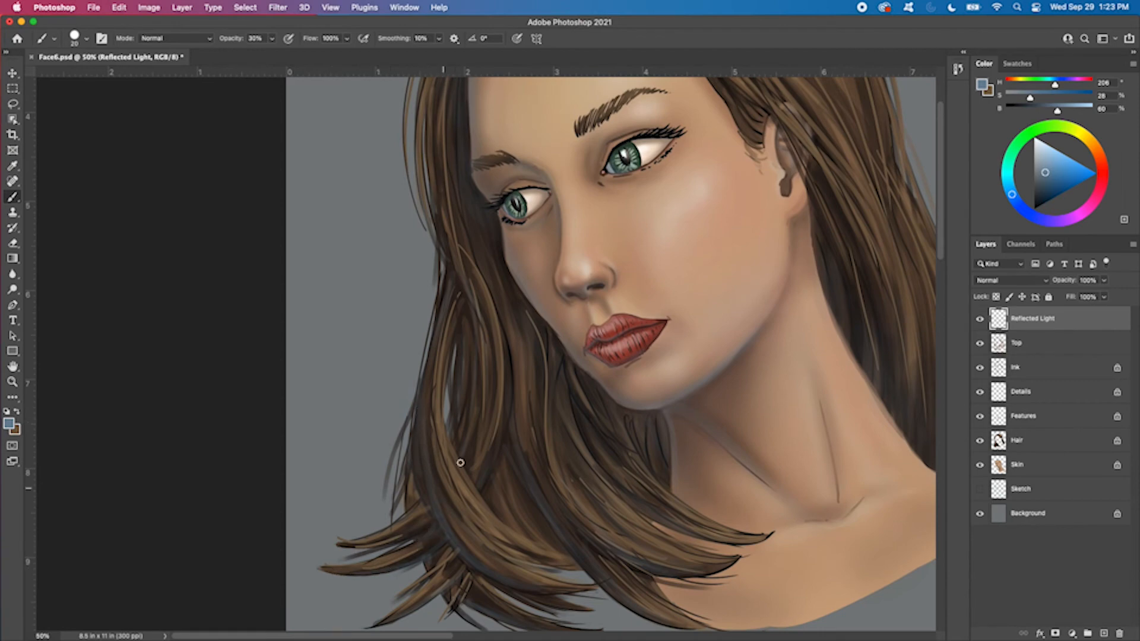
scroll(611, 305, up, 5)
scroll(619, 441, up, 1)
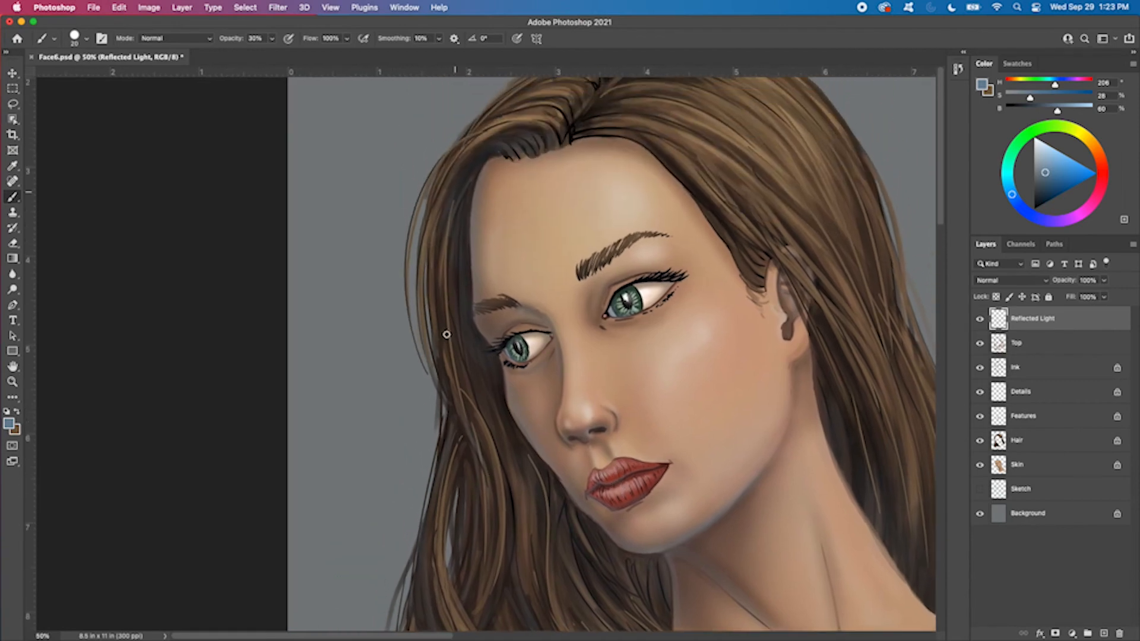
scroll(607, 233, up, 4)
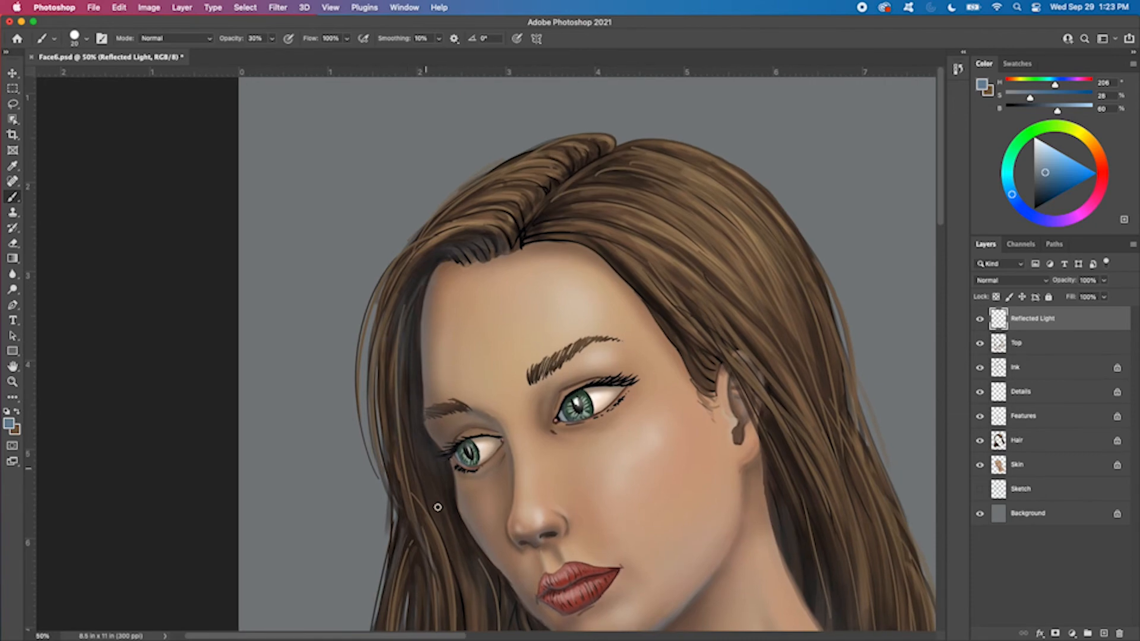
mouse_move(544, 238)
mouse_down()
mouse_move(632, 268)
mouse_move(698, 358)
mouse_up()
drag(627, 274, 725, 386)
mouse_move(658, 301)
mouse_down()
mouse_move(765, 421)
mouse_move(712, 184)
mouse_move(700, 177)
mouse_up()
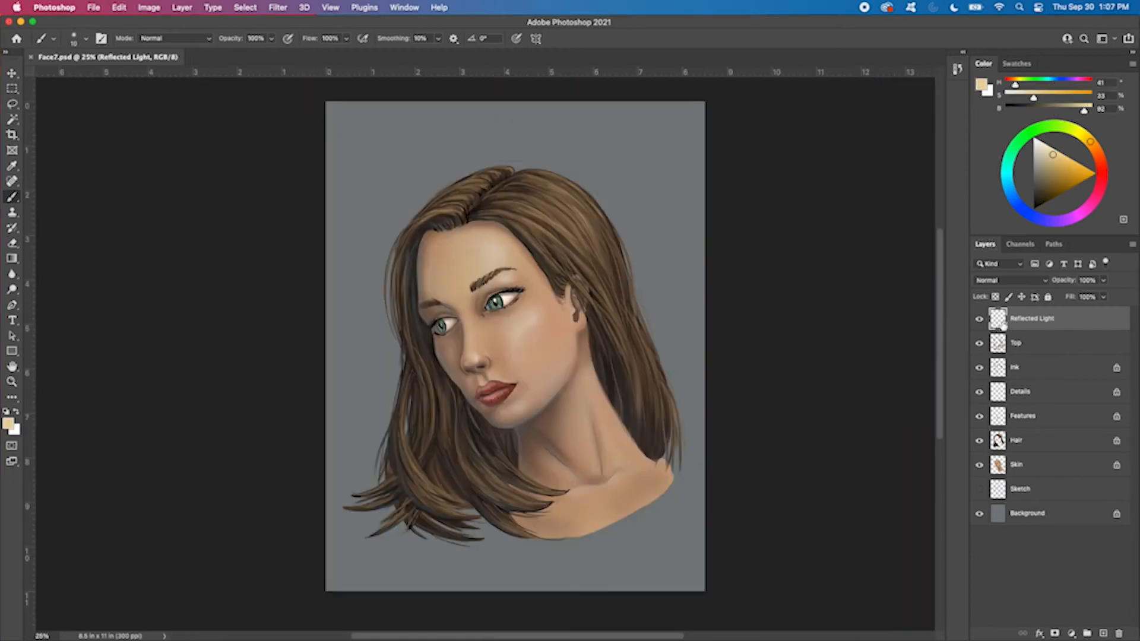
Switch the Reflected Light layer off and on repeatedly to compare the whole portrait with and without it
click(979, 319)
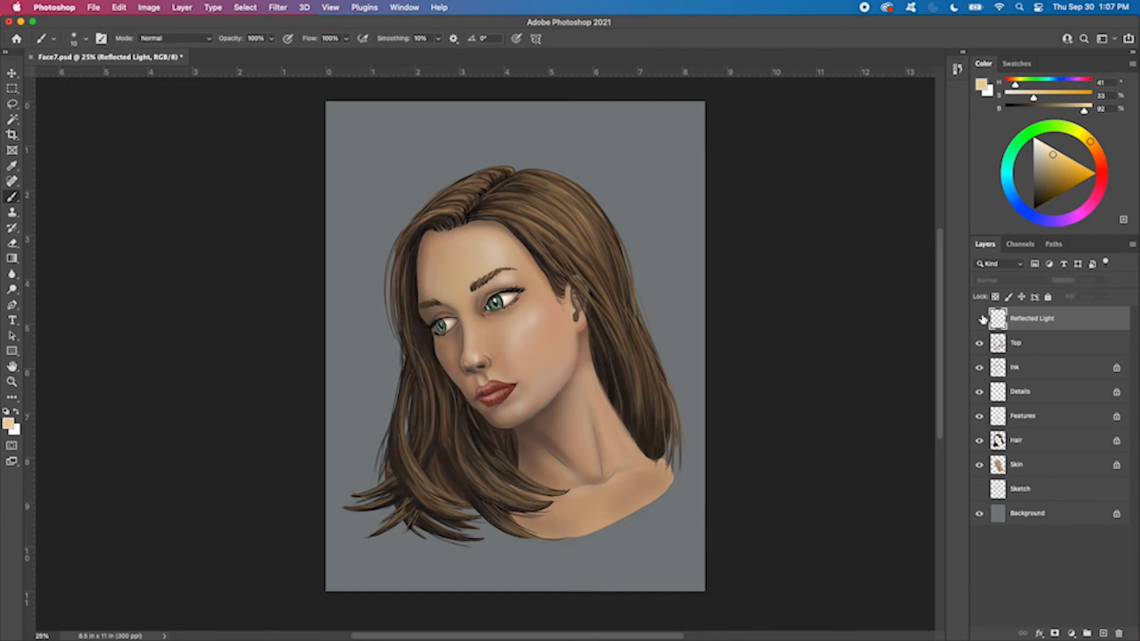
click(979, 319)
click(979, 319)
click(979, 320)
click(980, 319)
click(979, 320)
click(979, 319)
click(980, 319)
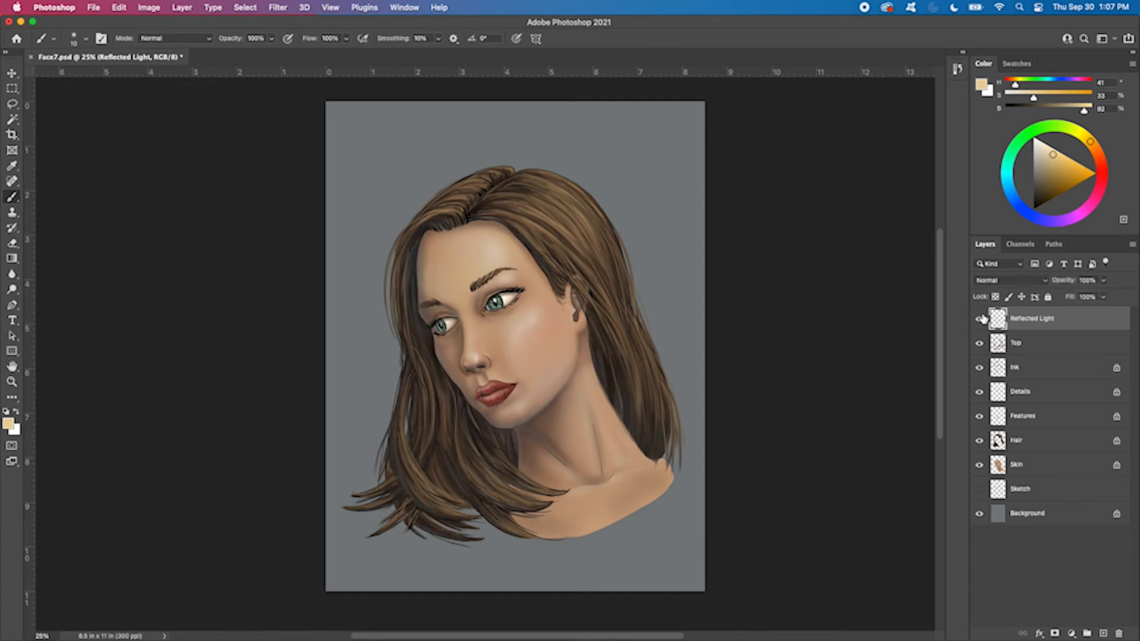
click(979, 319)
click(979, 319)
click(980, 320)
click(980, 320)
click(980, 319)
click(980, 319)
click(980, 319)
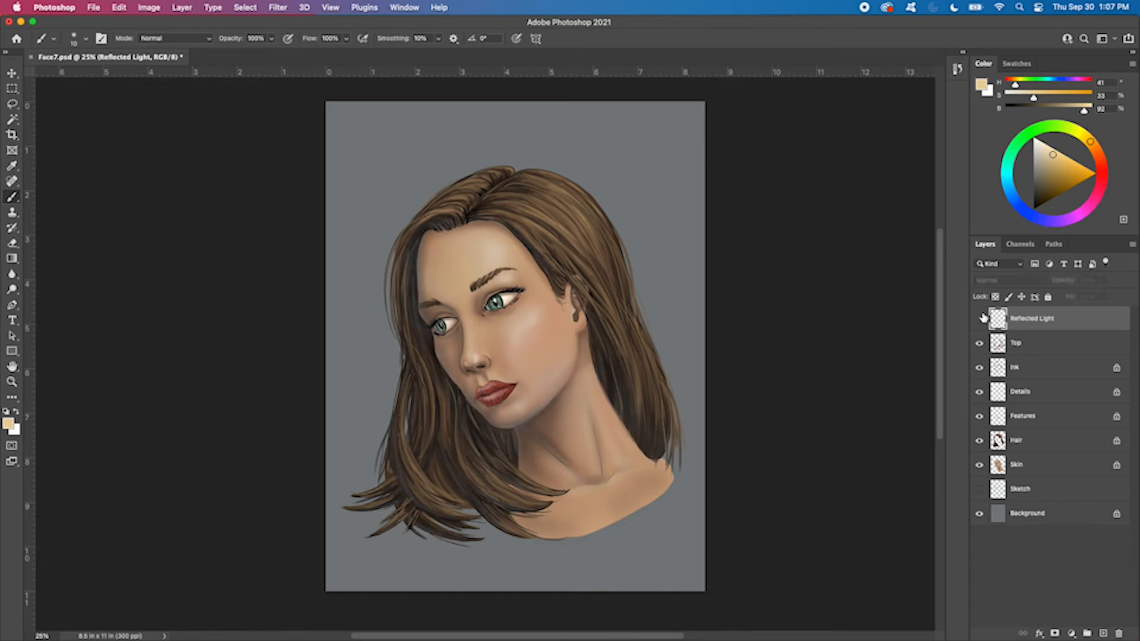
click(980, 319)
click(980, 319)
click(980, 319)
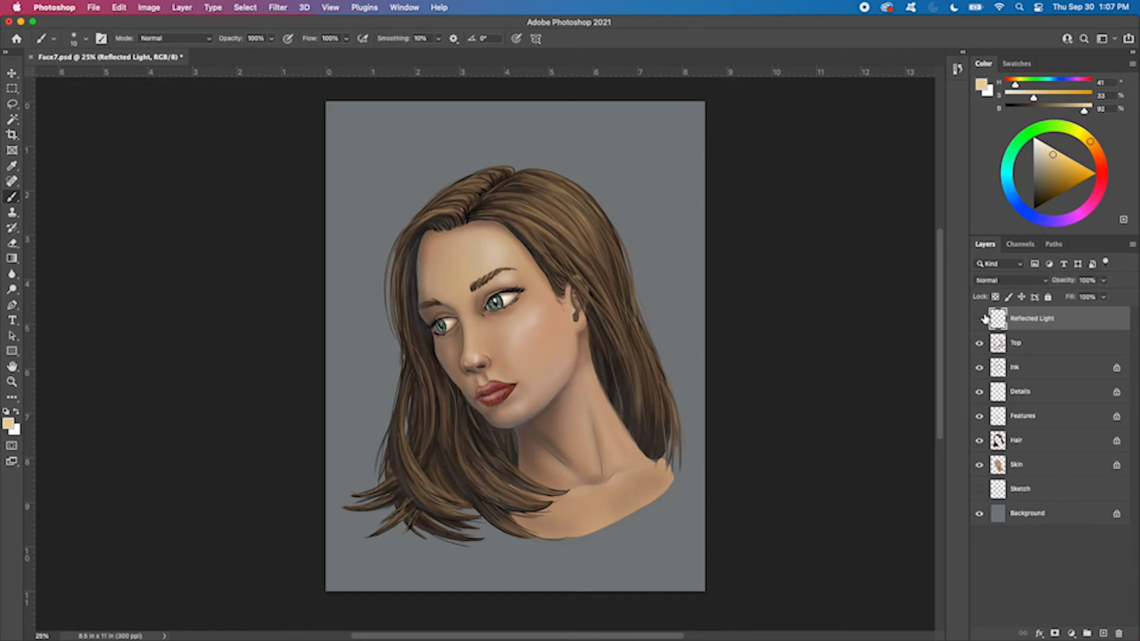
click(980, 319)
click(980, 319)
click(980, 319)
click(980, 320)
Select the Skin layer and toggle its visibility to examine the shading painted on the layers above it
click(1035, 475)
click(979, 465)
click(979, 466)
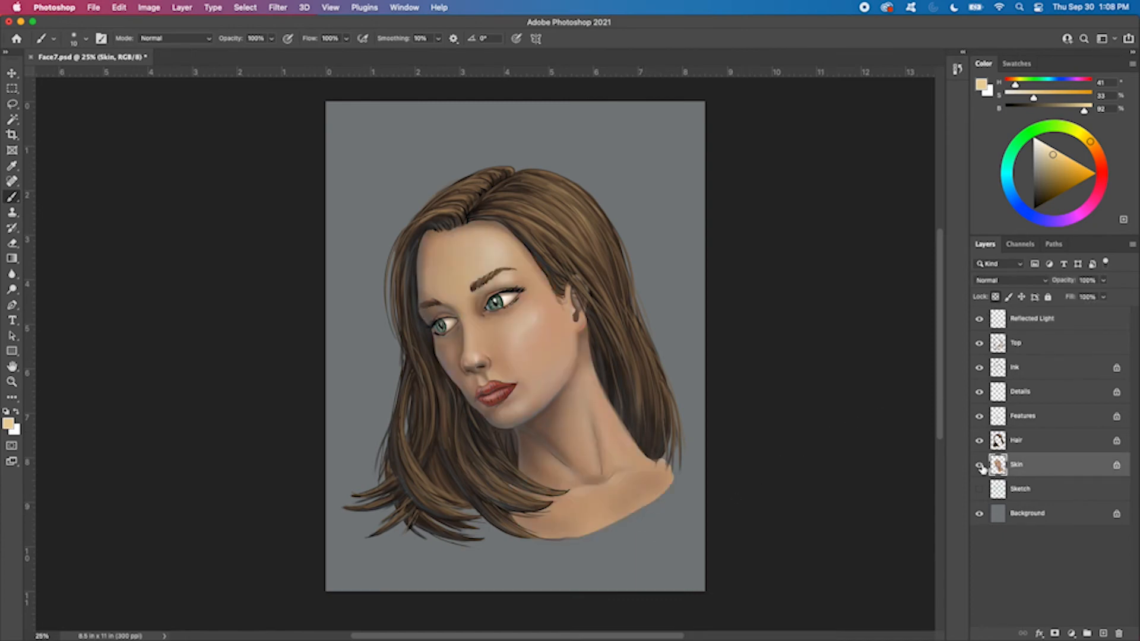
click(979, 465)
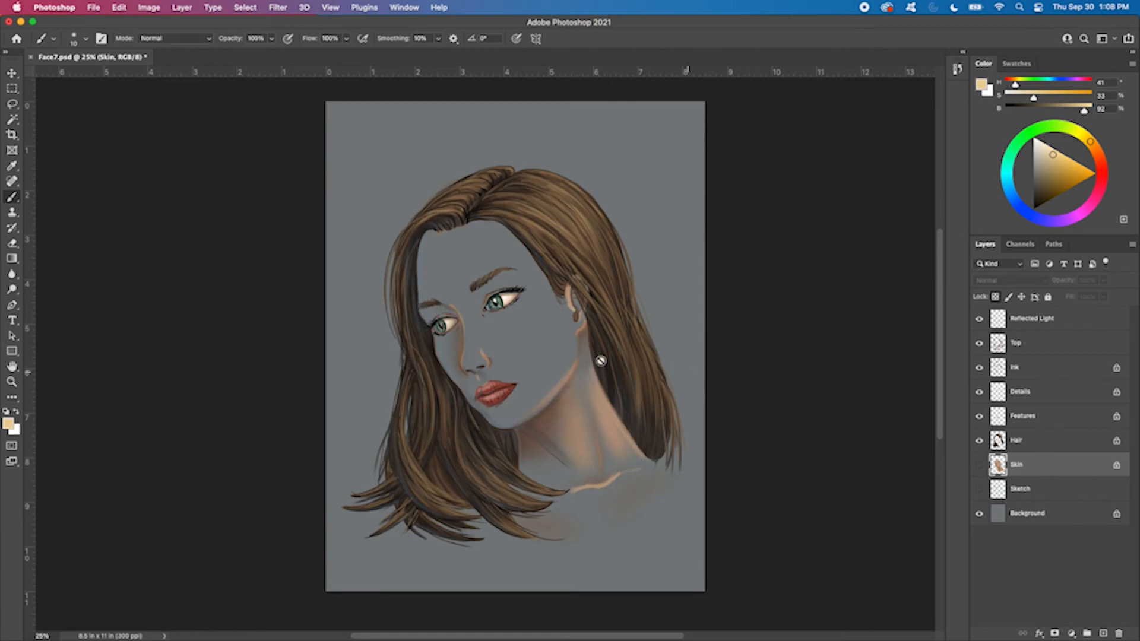
key(super+plus)
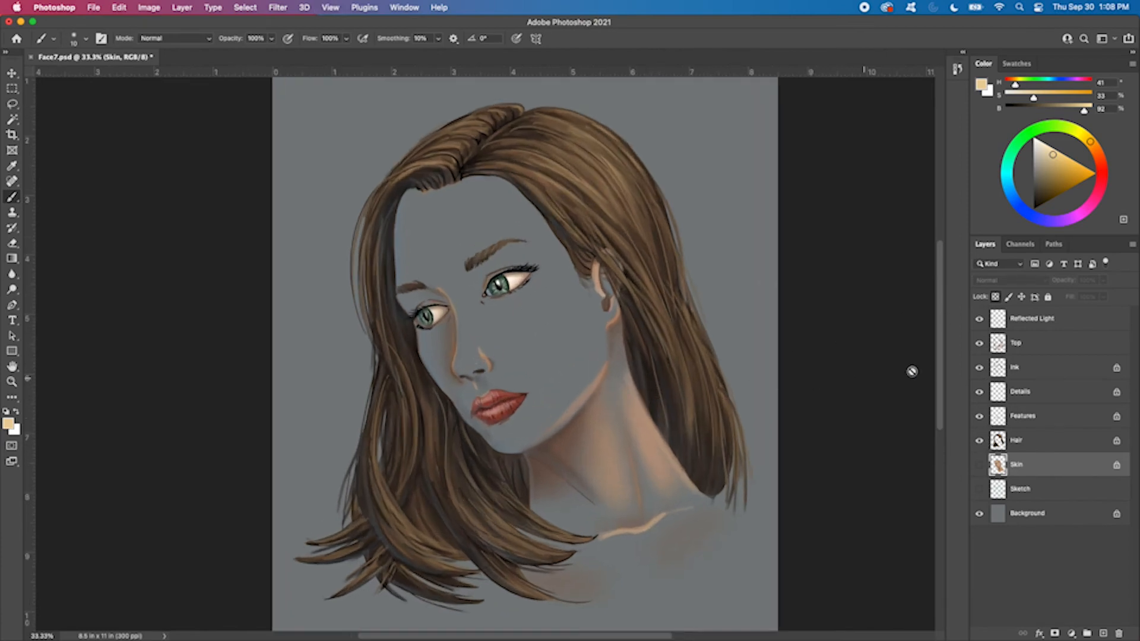
Isolate the Reflected Light and Top layers, hiding the Background as well, to examine their strokes separately
click(978, 321)
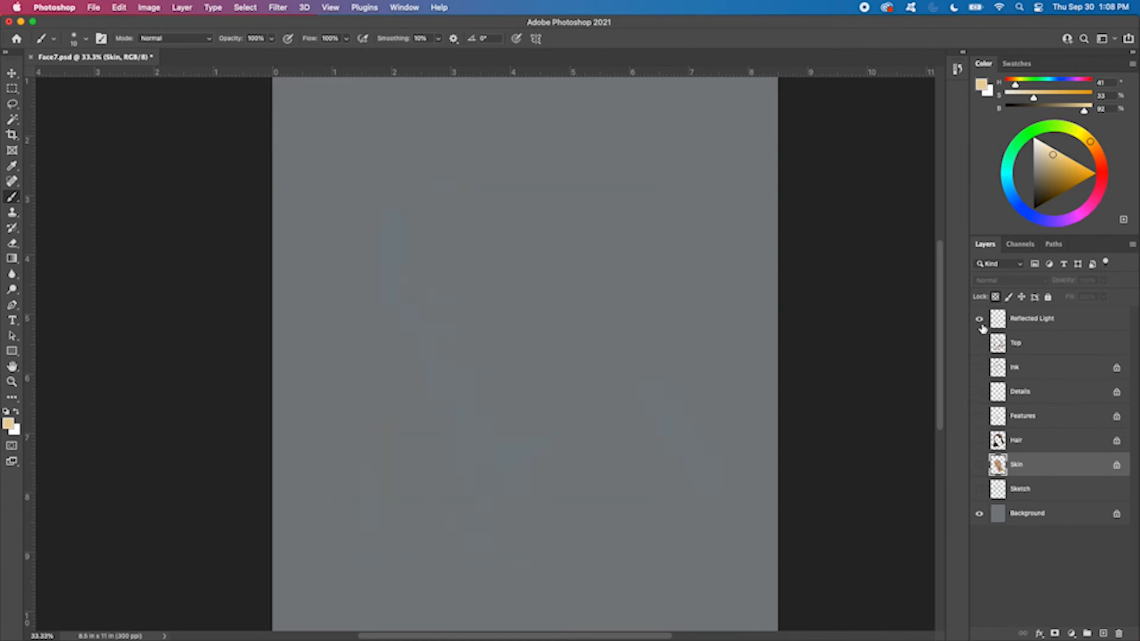
click(979, 344)
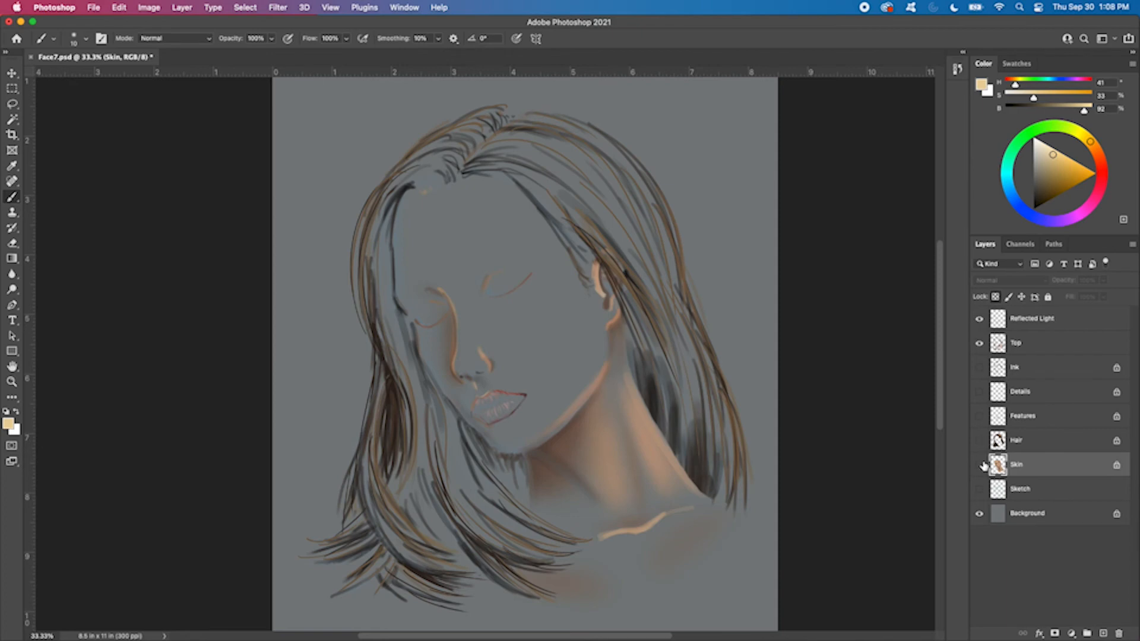
click(980, 514)
click(980, 343)
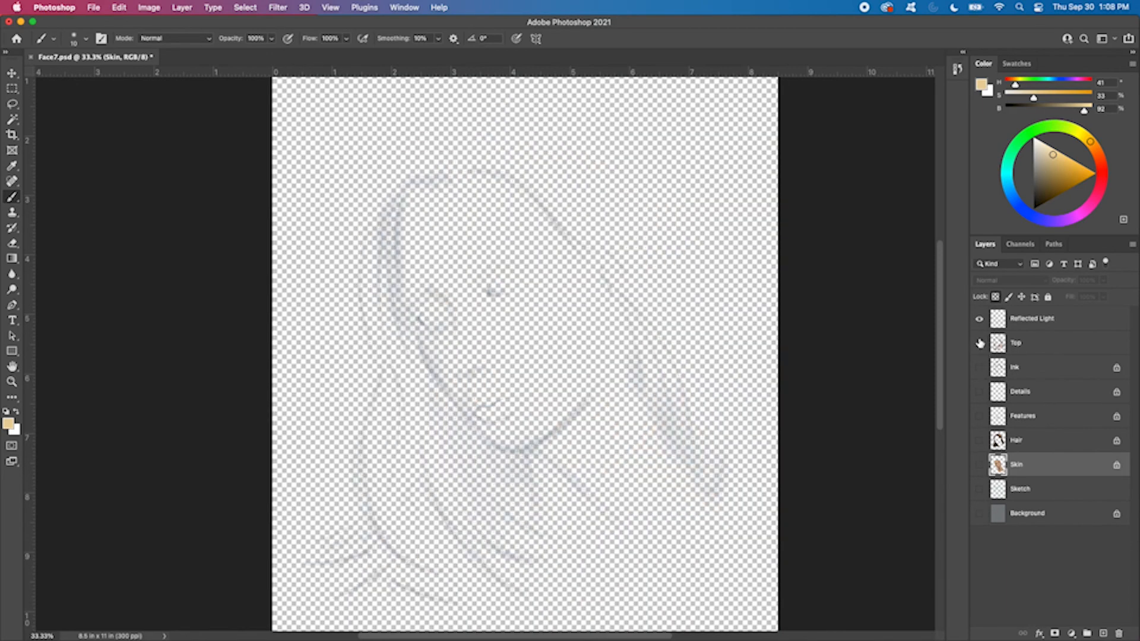
click(980, 343)
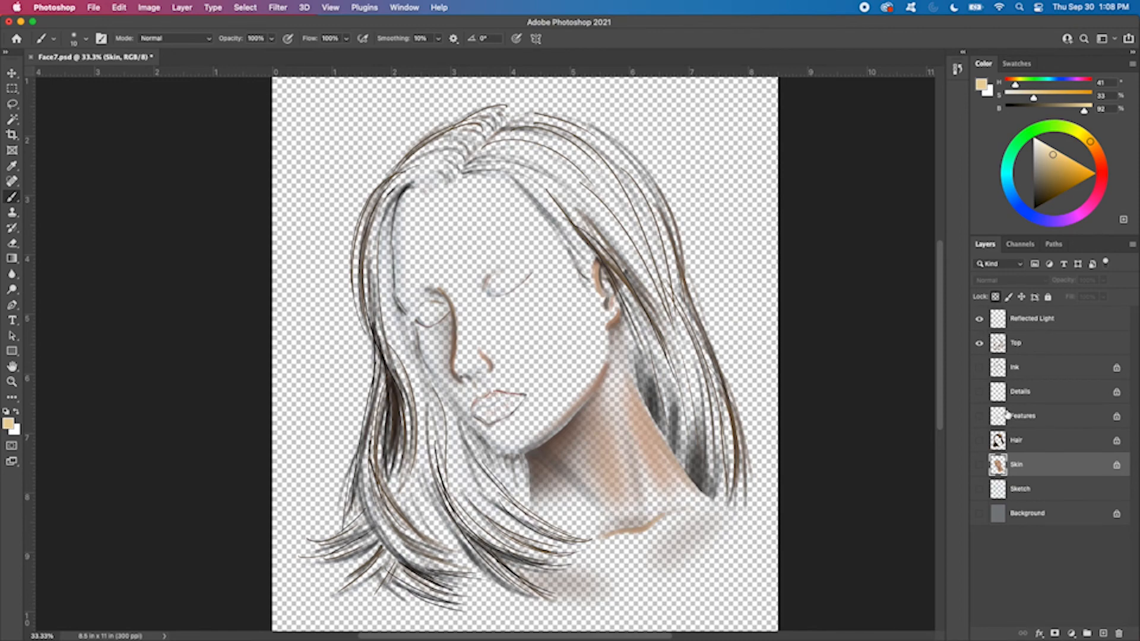
Show the Ink, Details, Features, Hair, Skin and Background layers again one by one
click(979, 368)
click(980, 392)
click(980, 416)
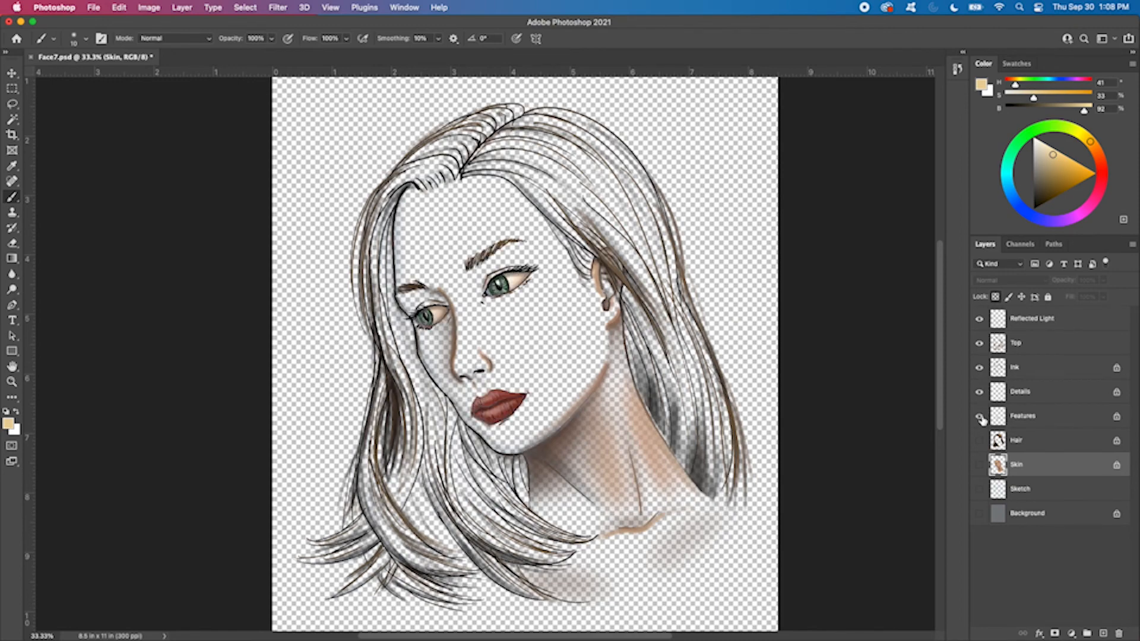
click(980, 441)
click(980, 465)
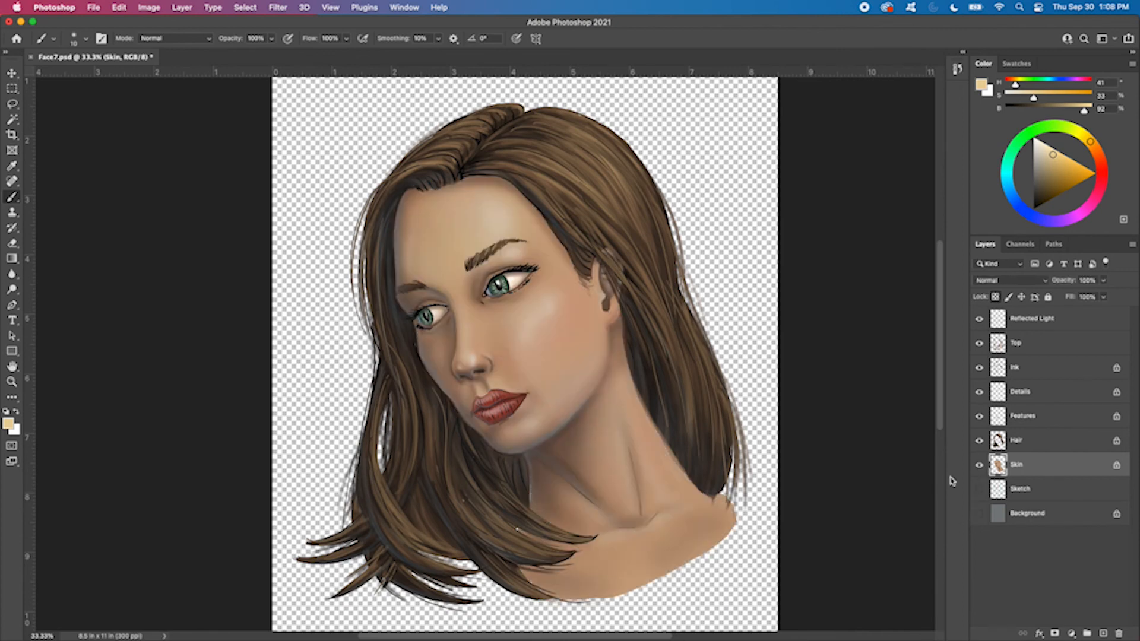
click(979, 513)
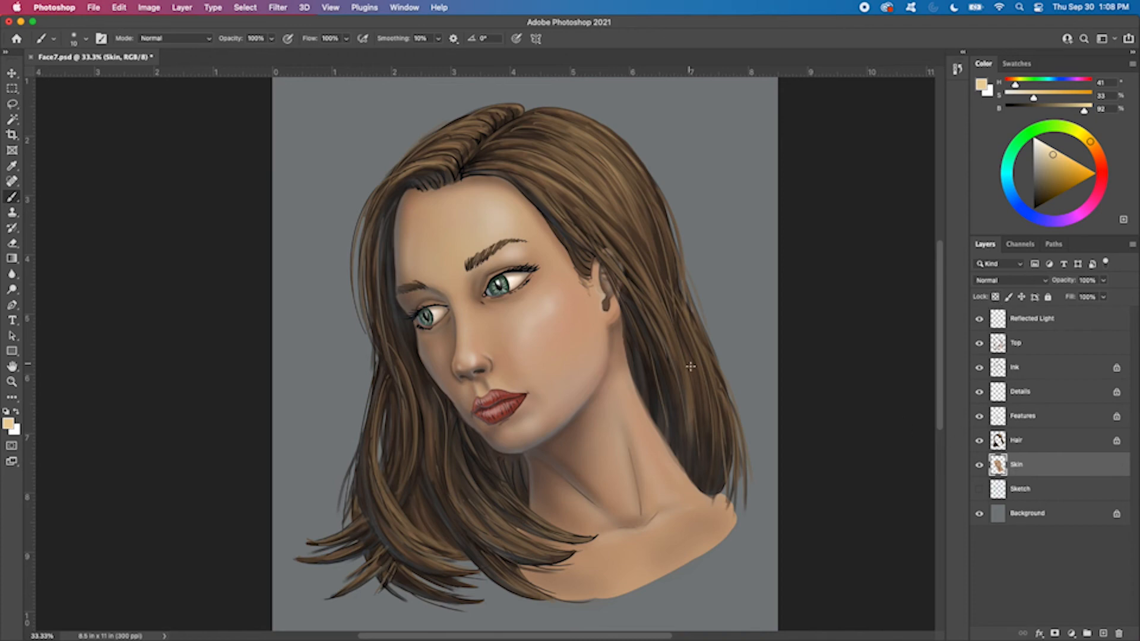
Unlock the Skin layer's transparent pixels and fade the lower edge of the shoulder and chest with a 500 px soft eraser at 100% opacity
key(e)
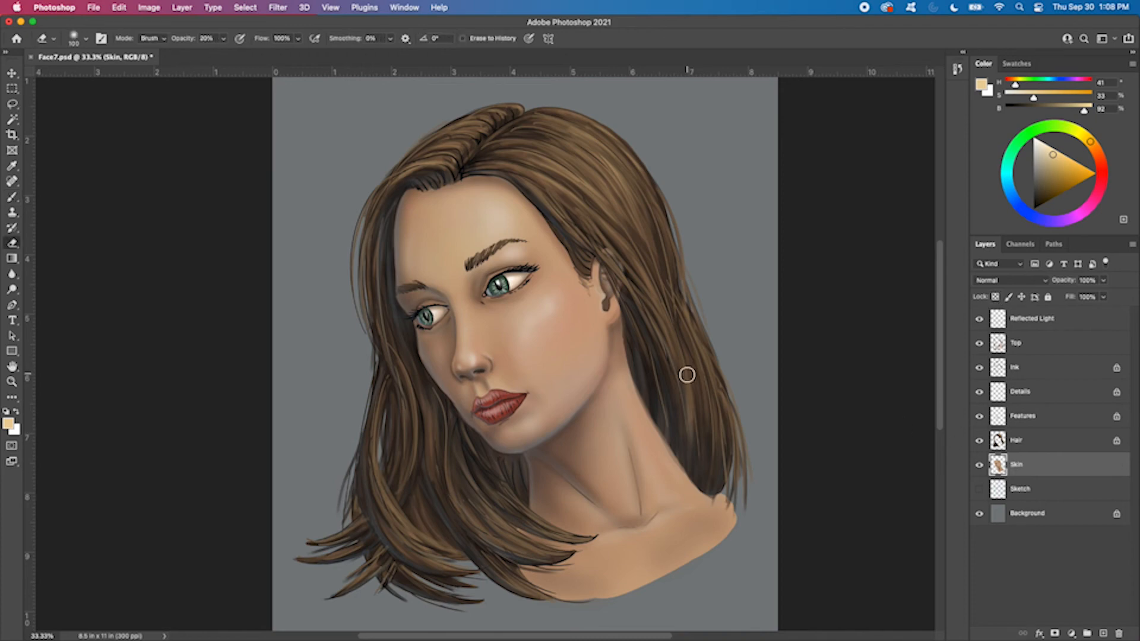
right_click(688, 378)
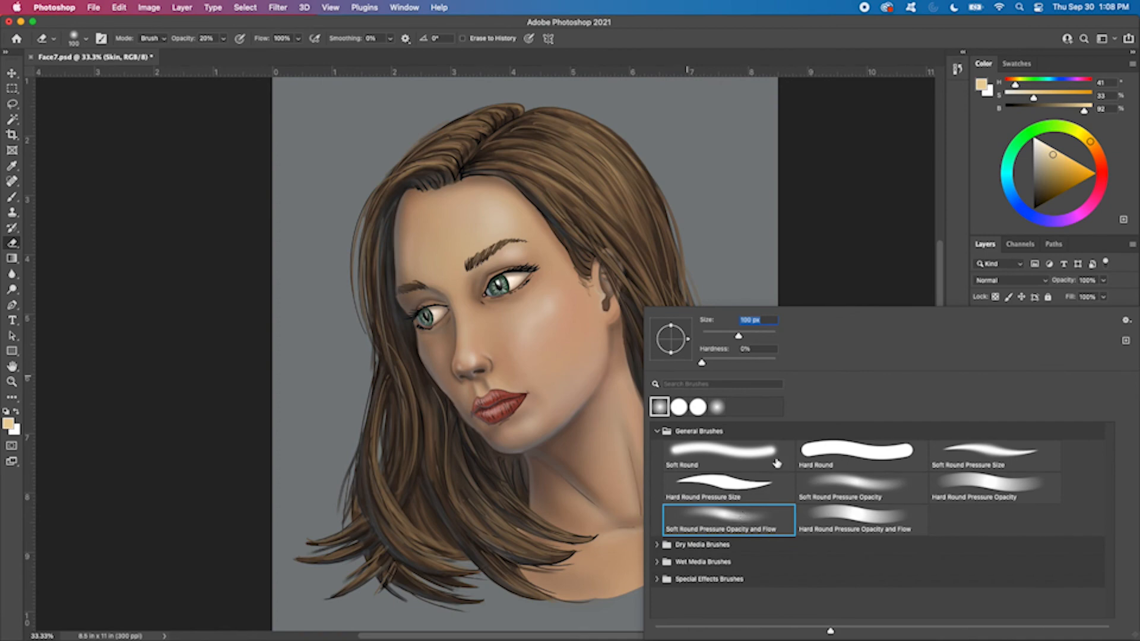
click(847, 234)
key(bracketright)
key(bracketright)
key(bracketright)
key(bracketright)
key(bracketright)
key(bracketright)
key(bracketright)
key(bracketright)
key(bracketright)
key(bracketright)
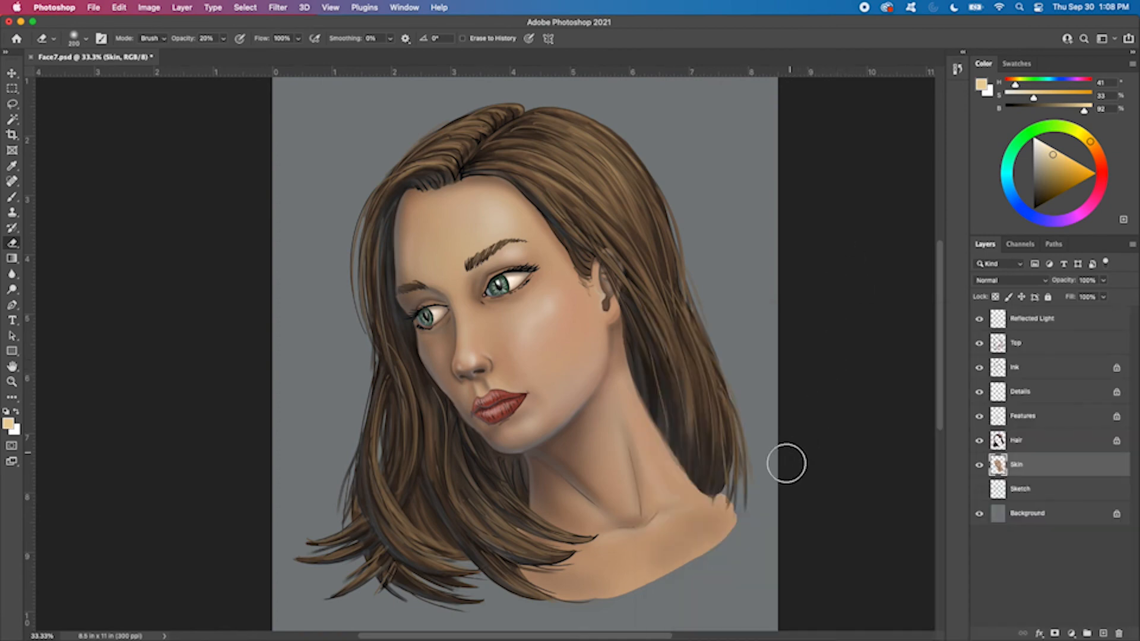
key(bracketright)
key(bracketright)
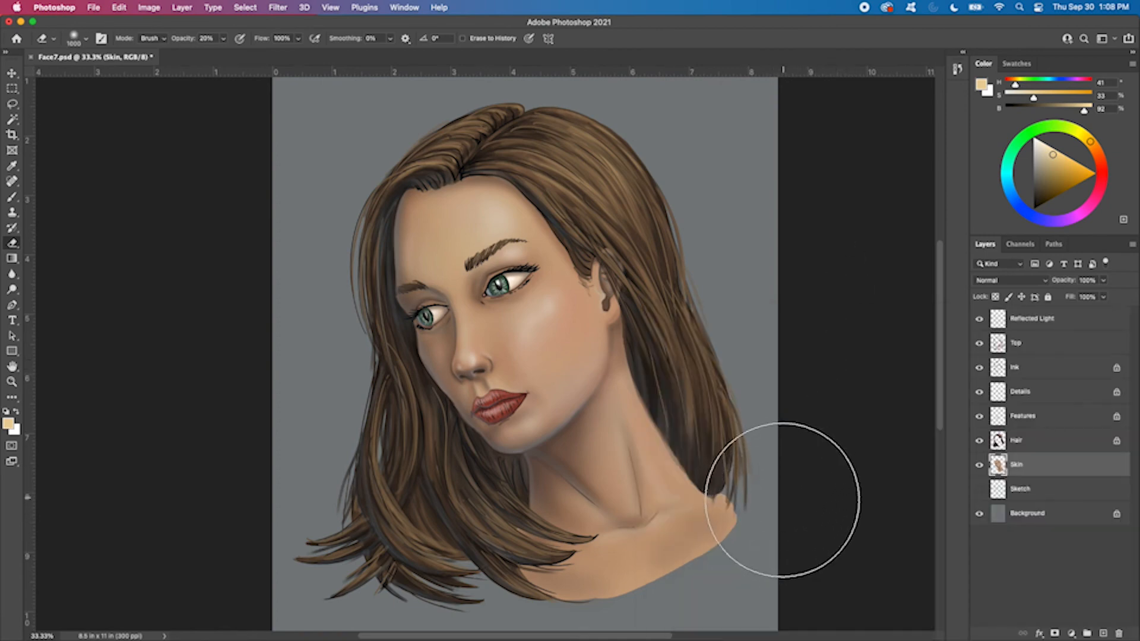
drag(789, 524, 788, 478)
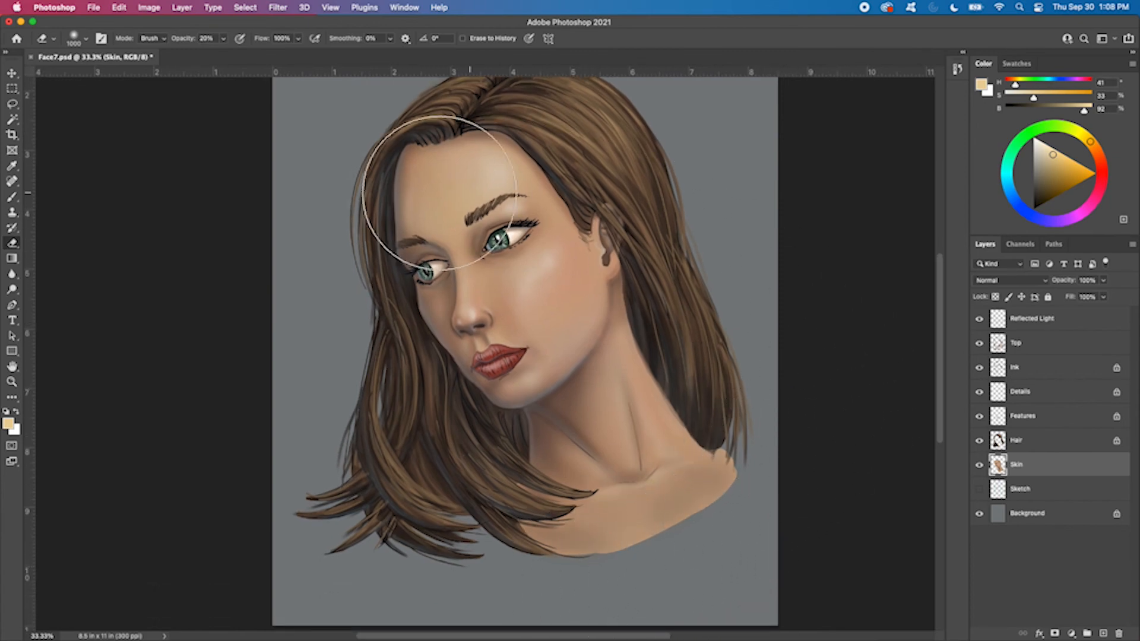
key(0)
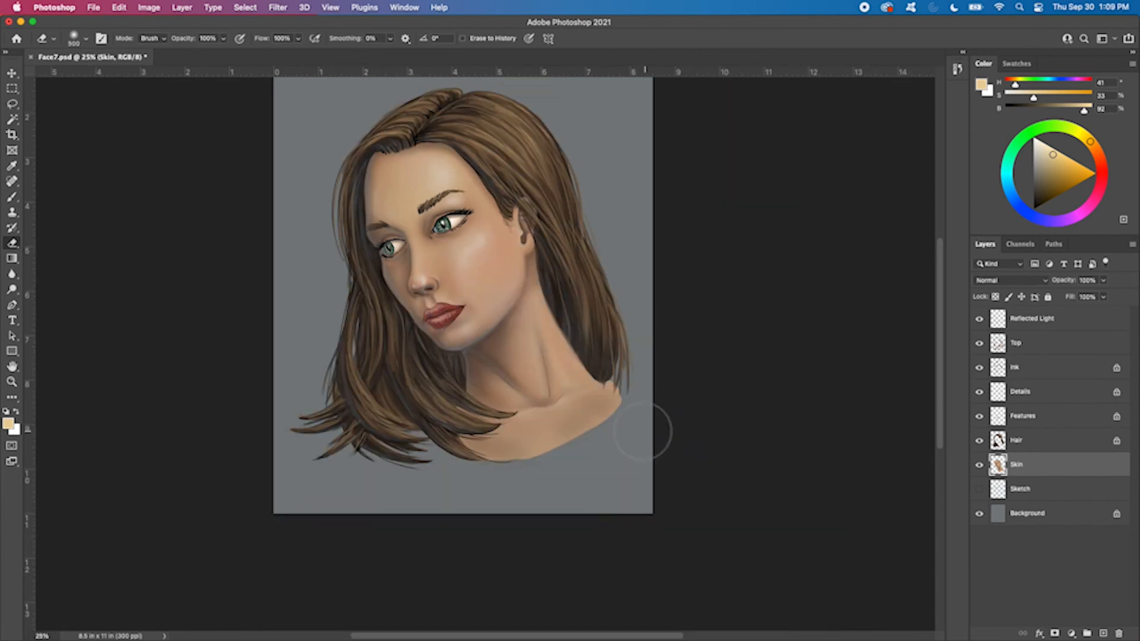
mouse_move(631, 418)
mouse_down()
mouse_move(543, 480)
mouse_move(505, 480)
mouse_up()
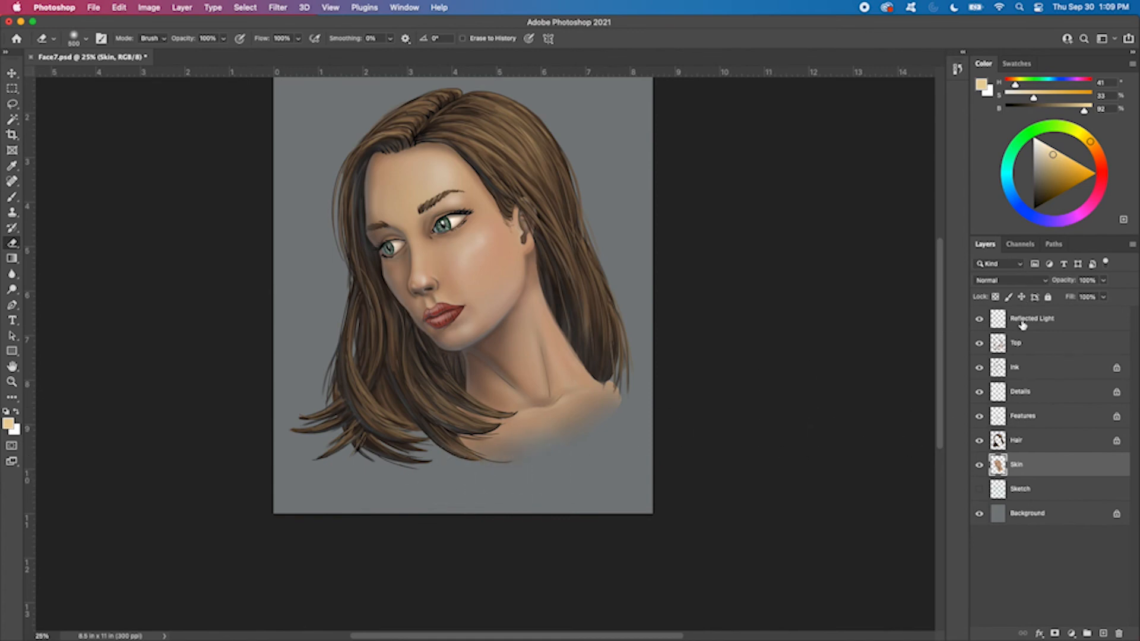
Toggle the Top layer's visibility to check its shading around the shoulders, and select that layer
click(979, 343)
click(979, 343)
click(1037, 344)
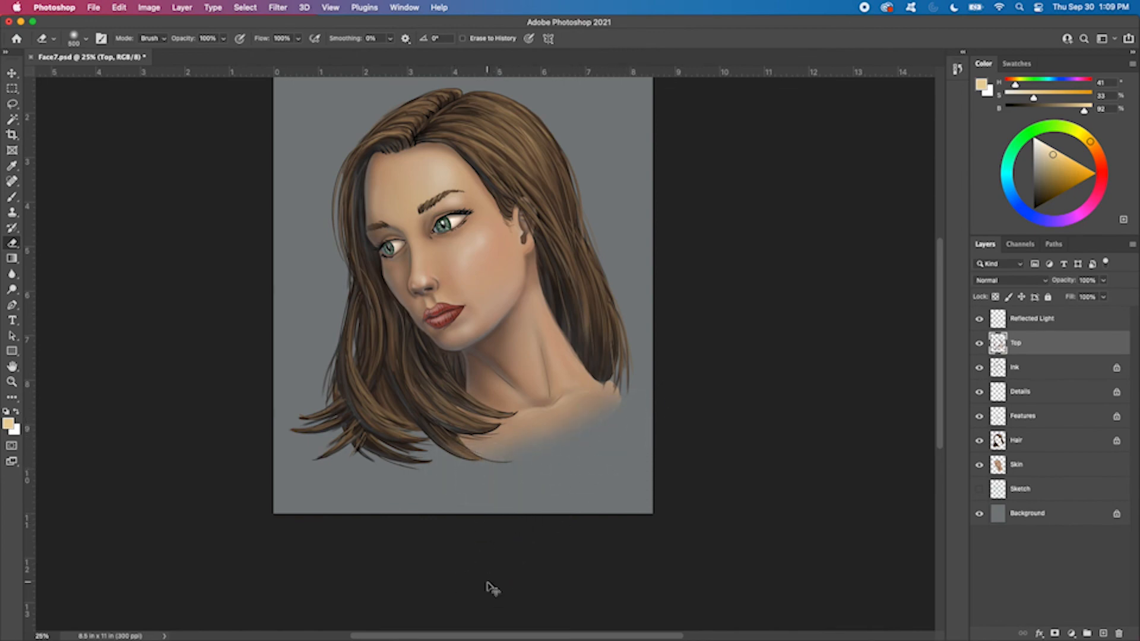
Select the Skin layer and soften the outer end of the shoulder beside the hair tips with the soft eraser
scroll(605, 412, up, 5)
scroll(606, 412, left, 3)
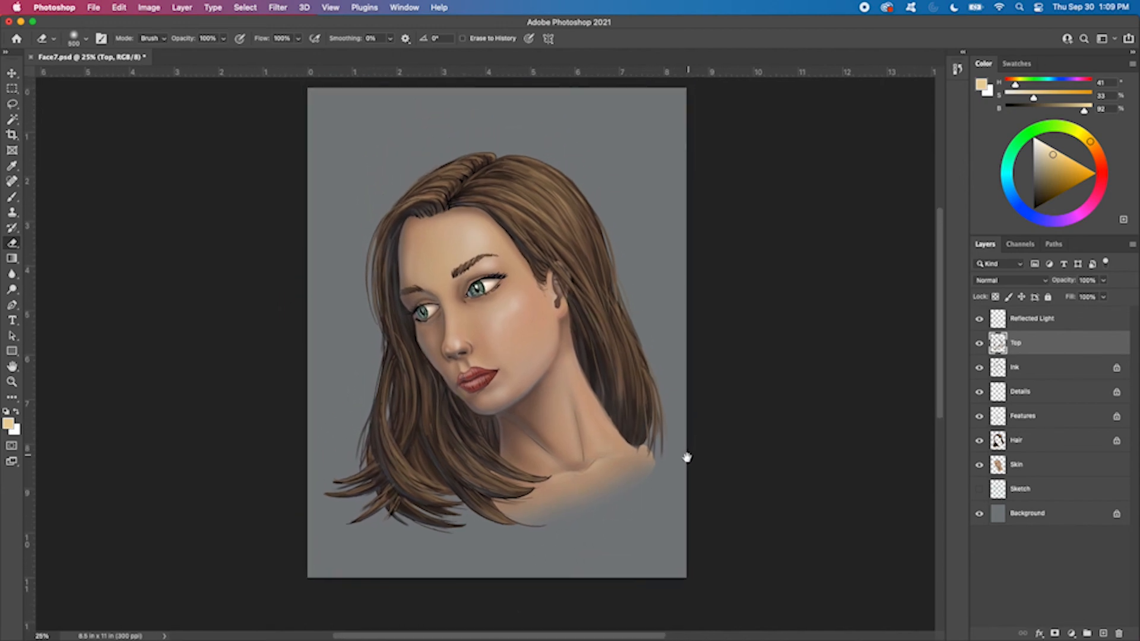
key(super+plus)
scroll(666, 305, down, 2)
scroll(666, 305, right, 3)
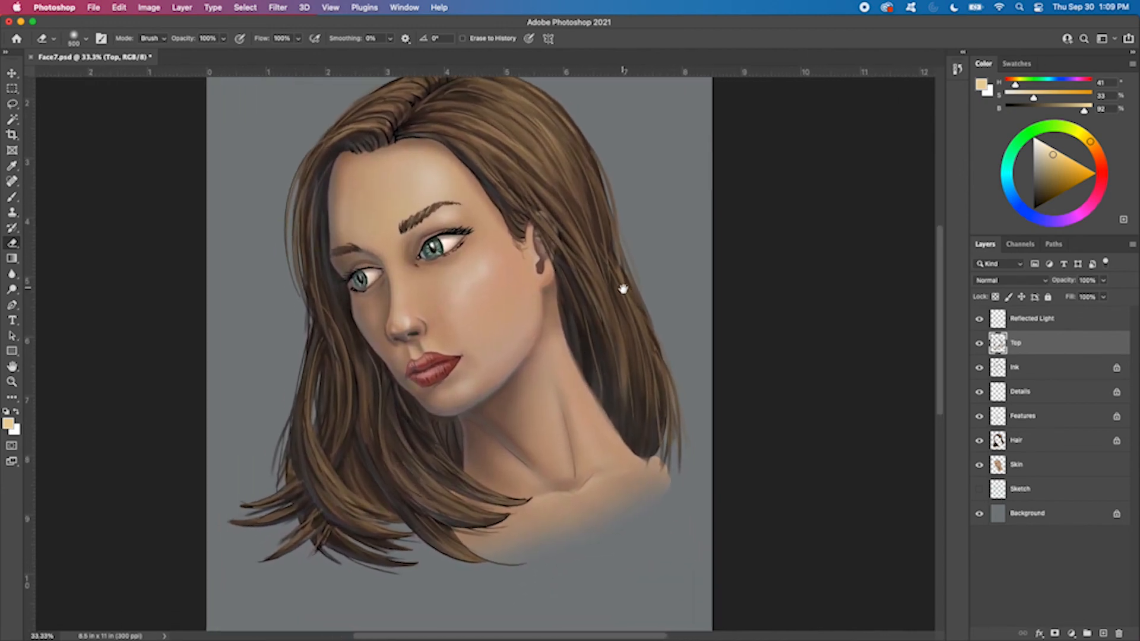
click(1016, 464)
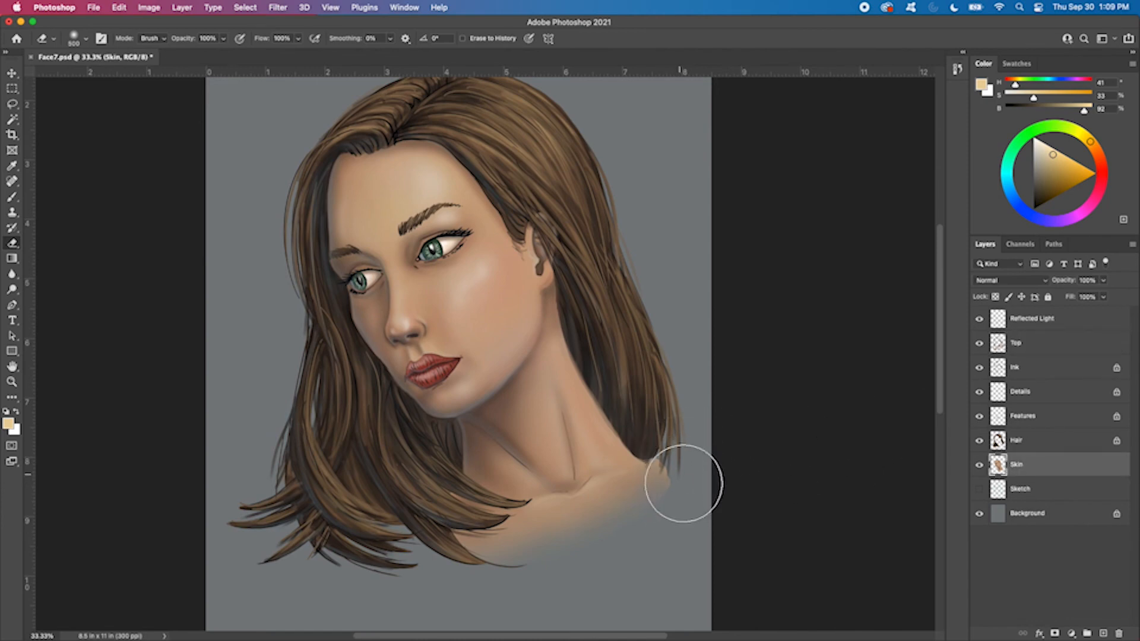
drag(684, 469, 689, 474)
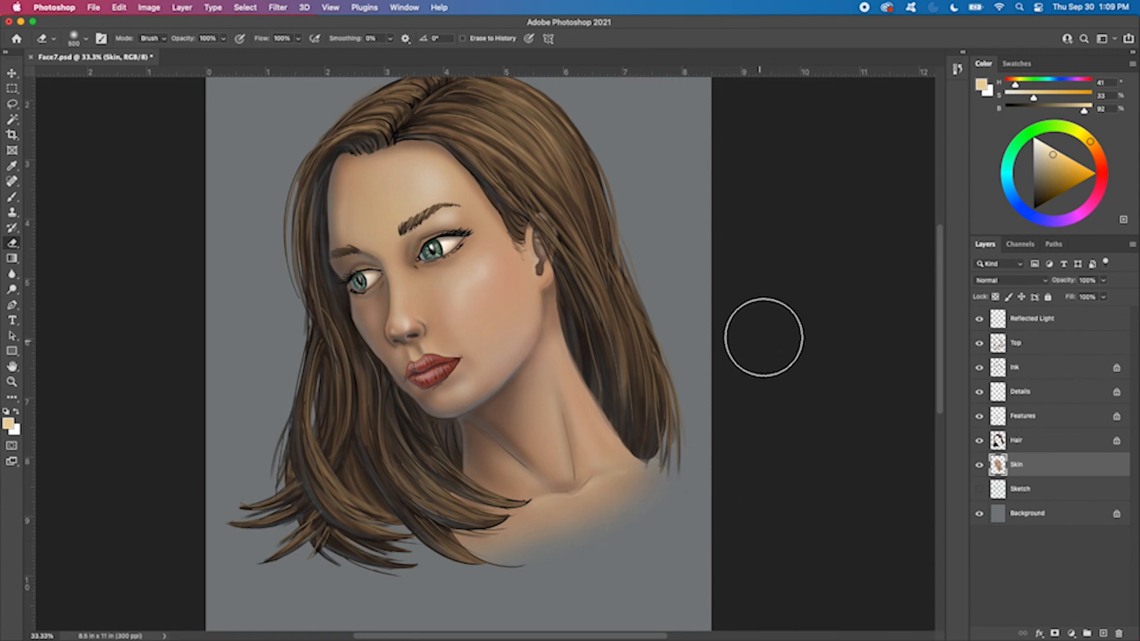
drag(752, 262, 769, 362)
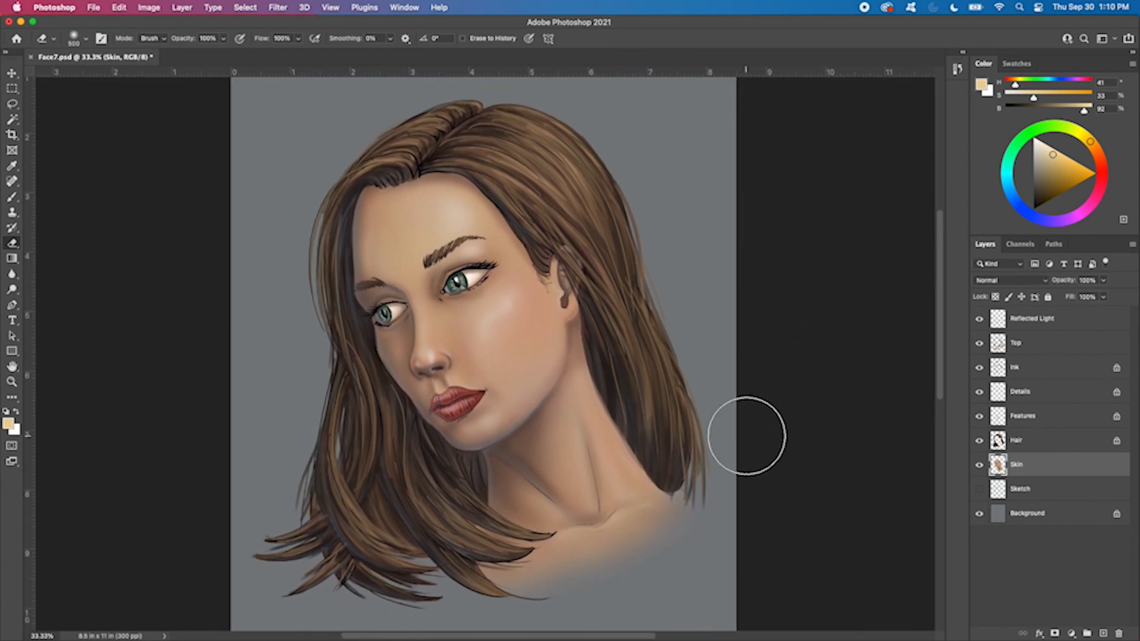
Select the Background layer, sample its gray with the Brush tool, and darken the colour to 15% saturation and 31% brightness
click(1039, 523)
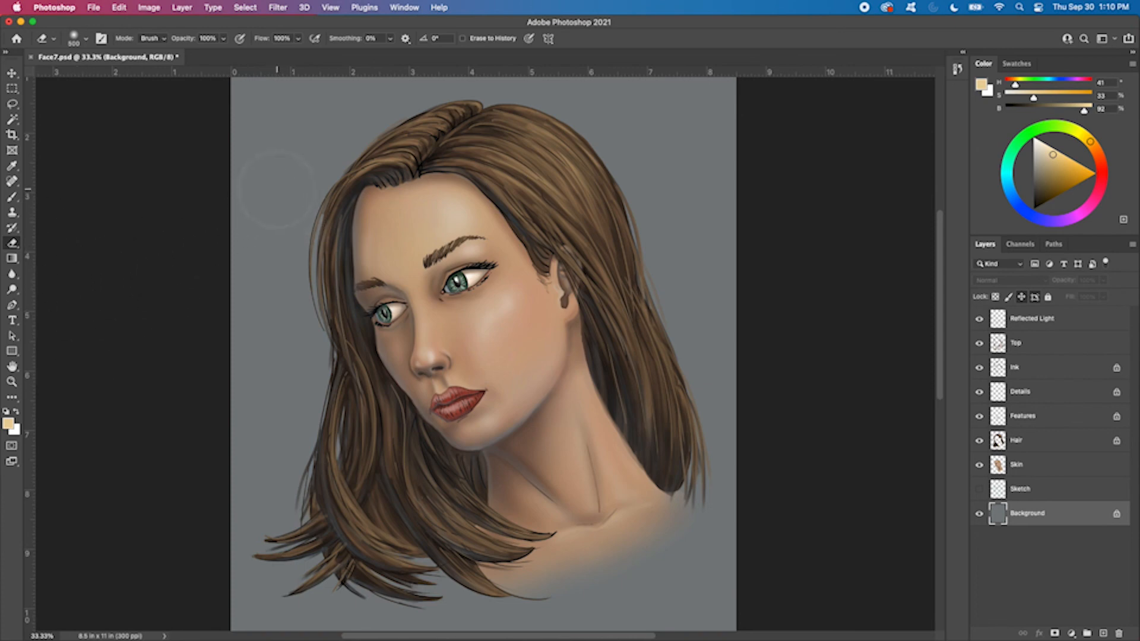
key(b)
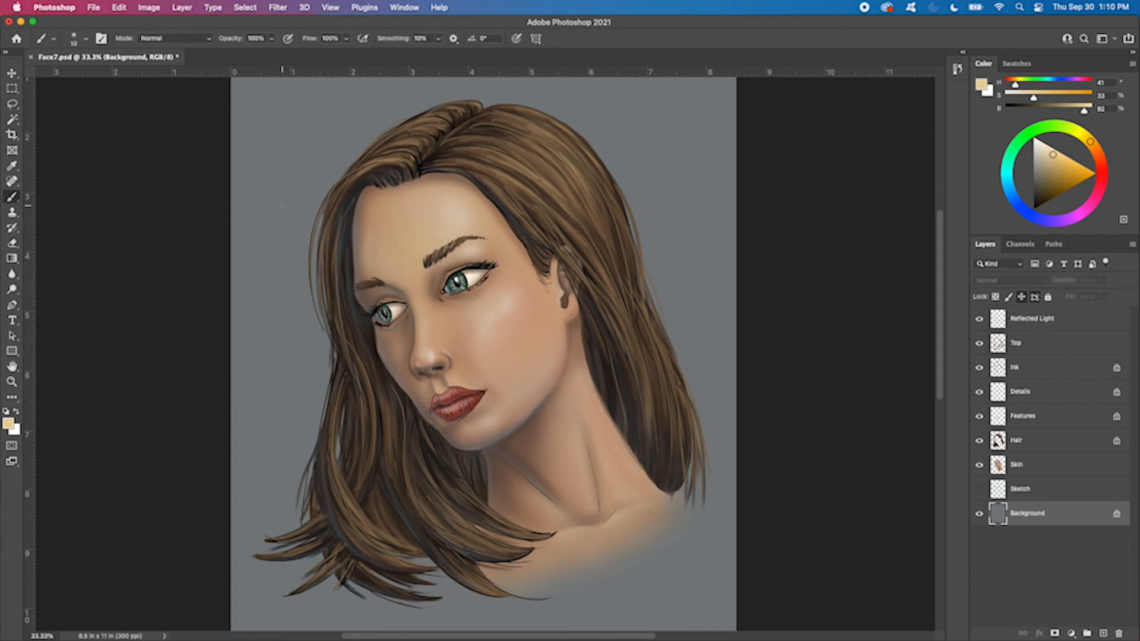
alt+click(284, 187)
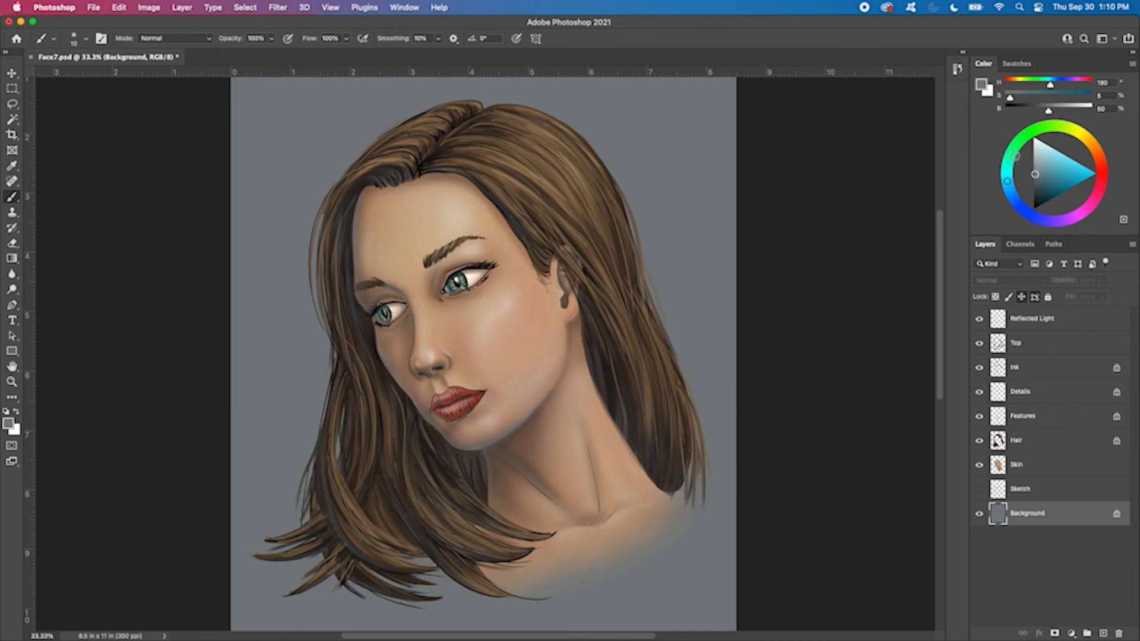
drag(1035, 175, 1037, 187)
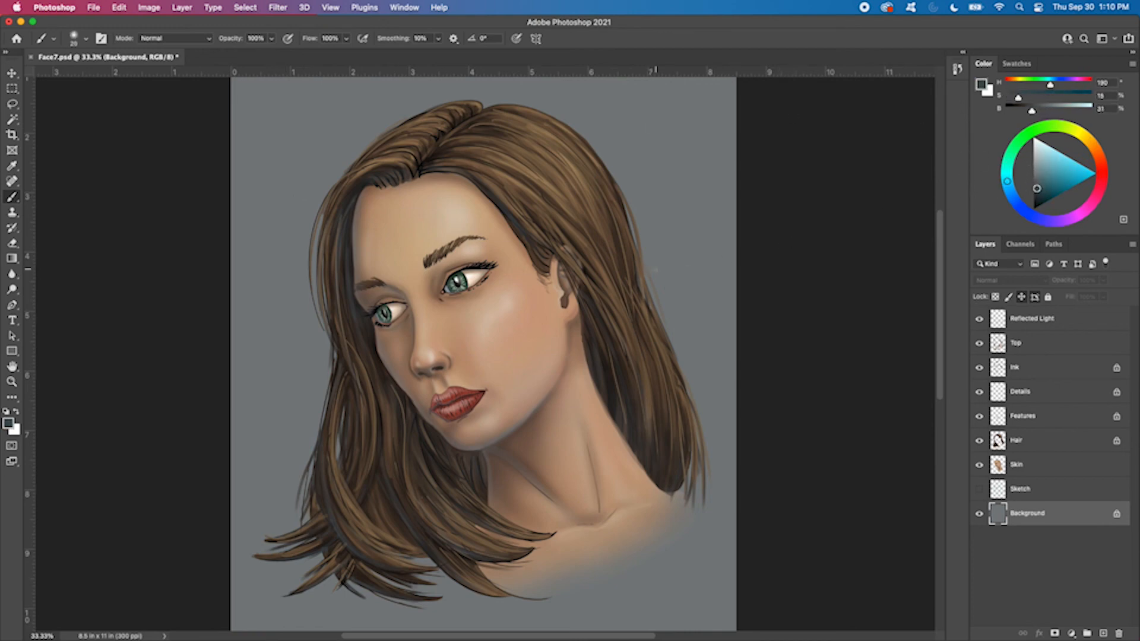
Paint soft dark shading on the Background around the hair with the Soft Round Pressure Opacity and Flow brush at 800 px
right_click(653, 279)
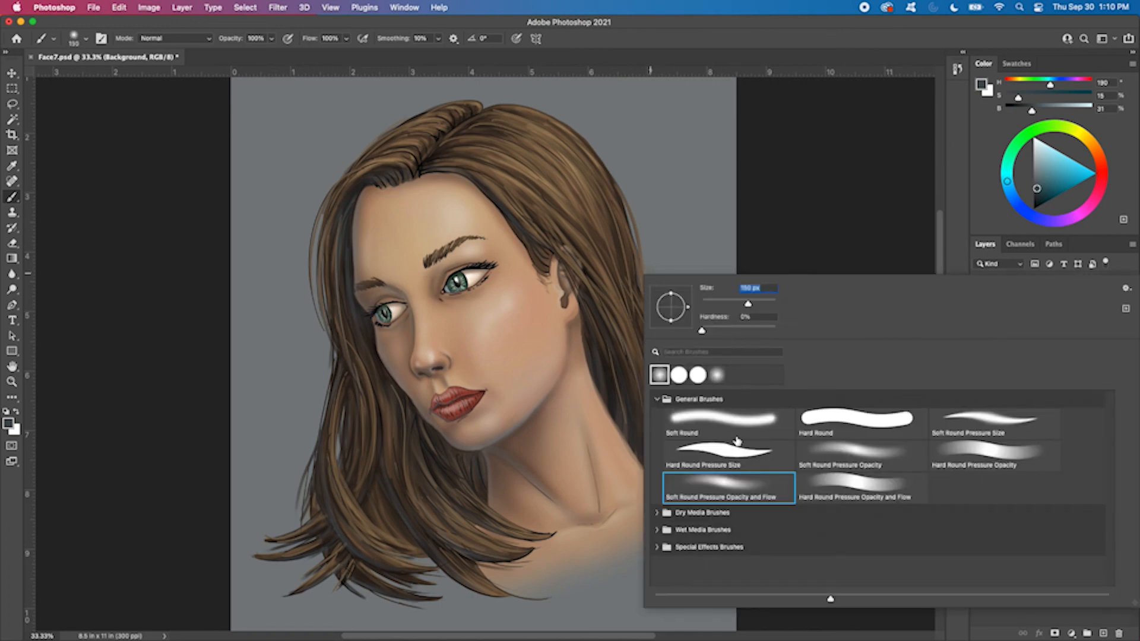
click(698, 45)
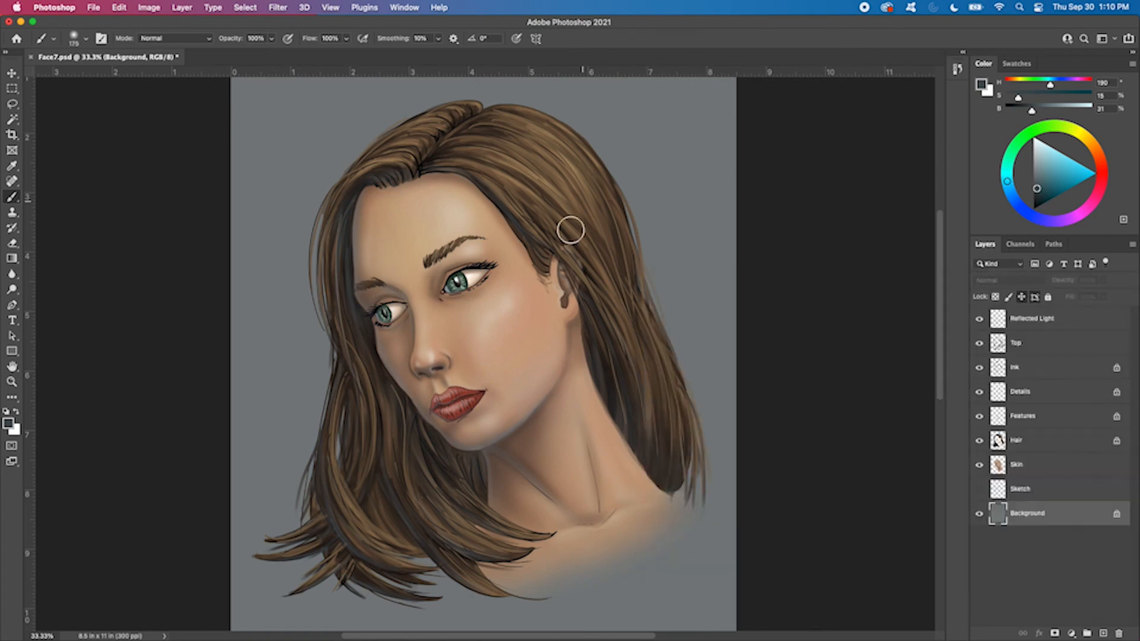
key(])
key(])
key(])
key(])
key(])
key(])
key(])
key(])
key(])
mouse_move(394, 232)
mouse_down()
mouse_move(349, 398)
mouse_move(394, 407)
mouse_up()
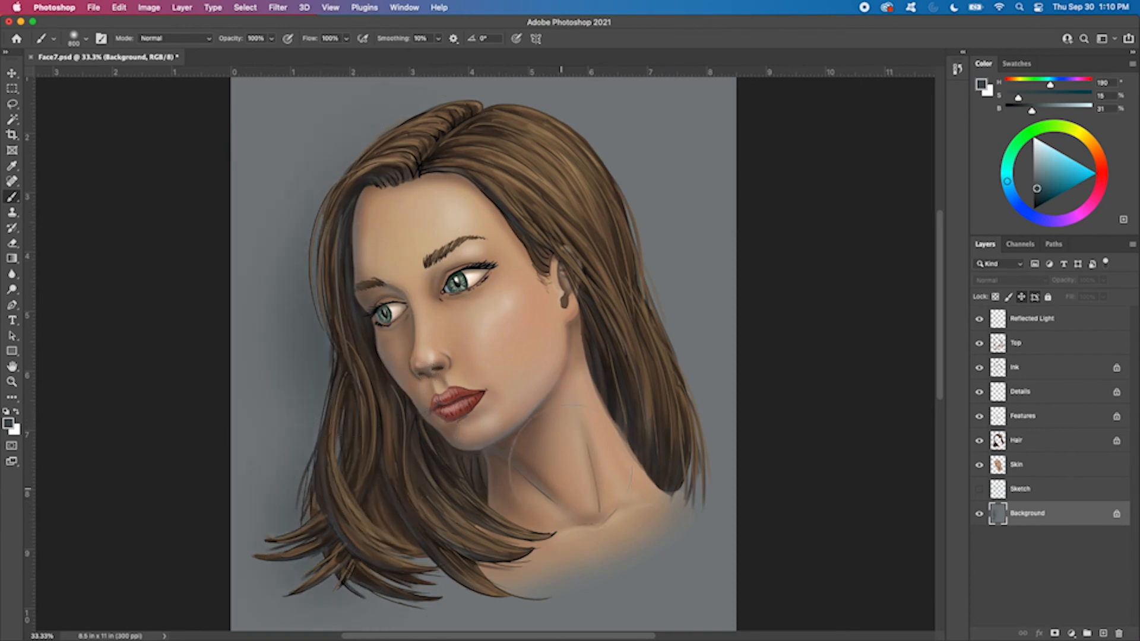
Hide all layers from Skin up to Reflected Light to examine the Background shading alone, and show them again
key(super+minus)
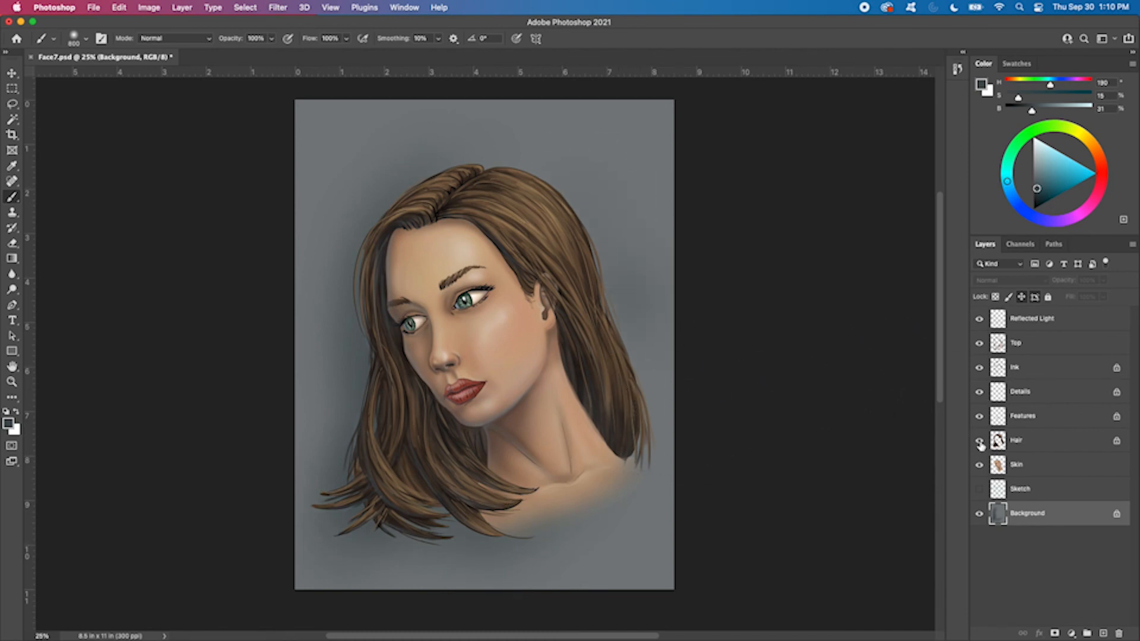
drag(980, 466, 978, 320)
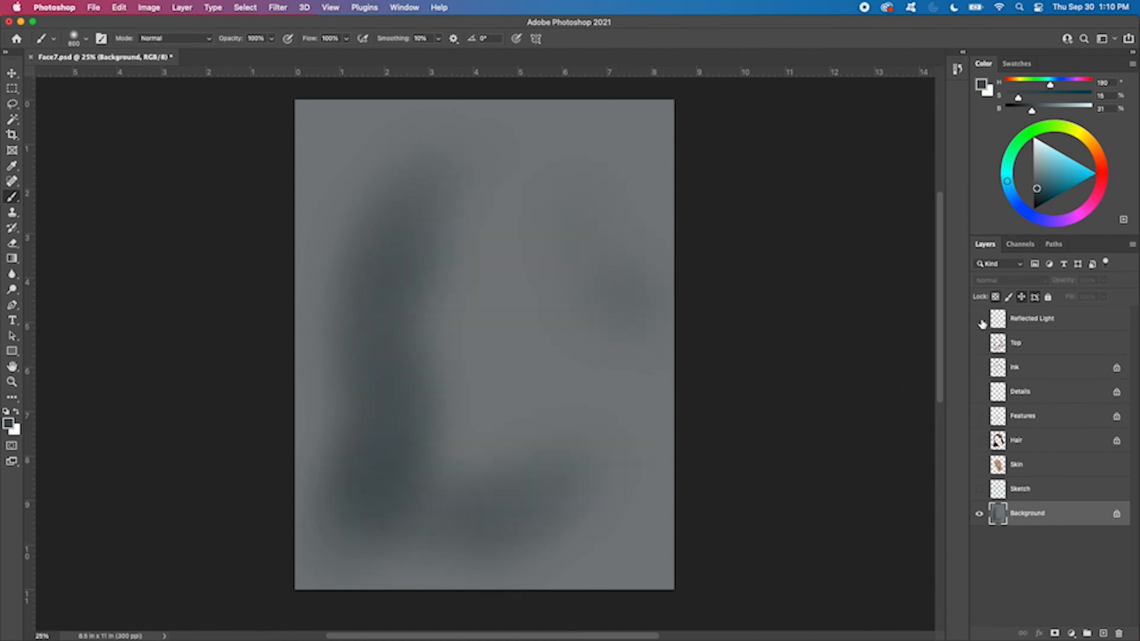
drag(980, 448, 979, 465)
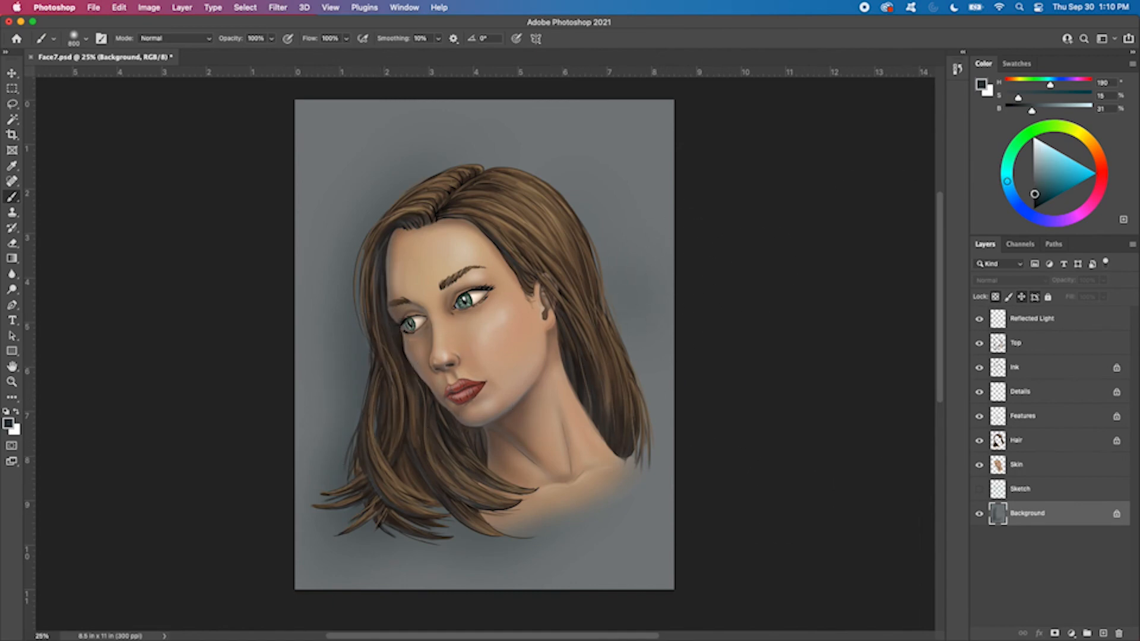
Set the brush colour to 16% saturation and 19% brightness and darken the upper corners of the Background
click(1035, 197)
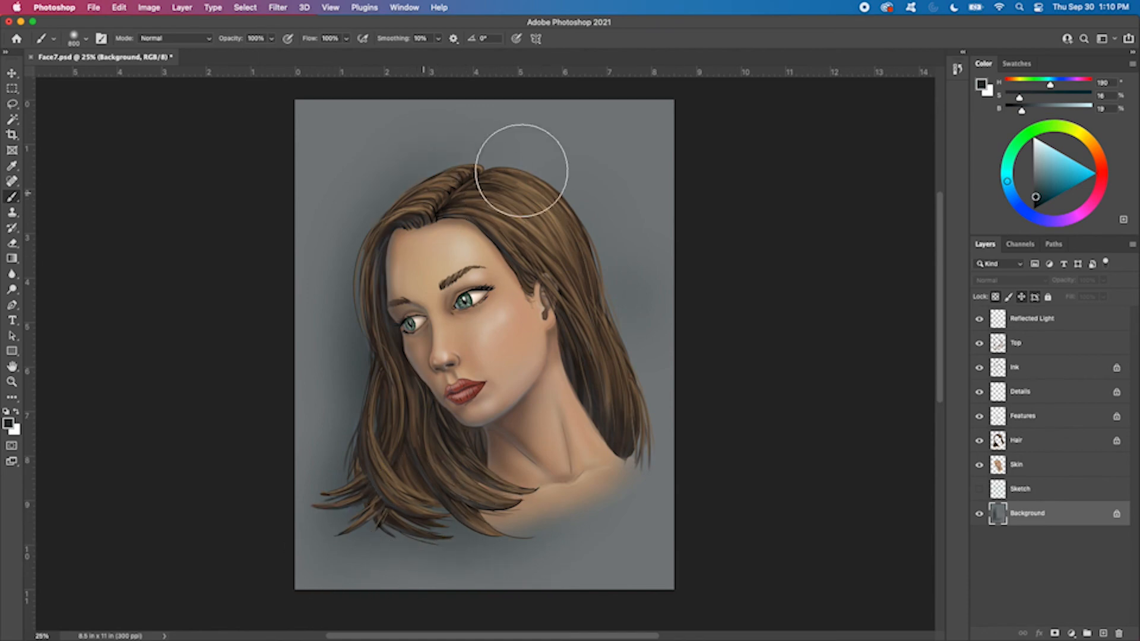
scroll(653, 149, up, 1)
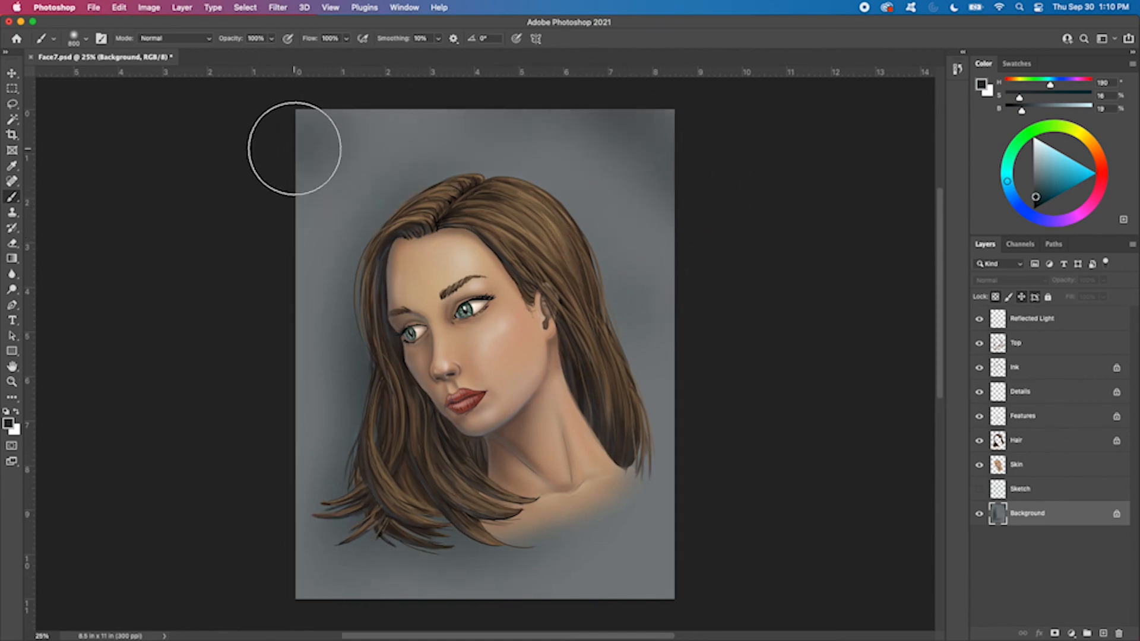